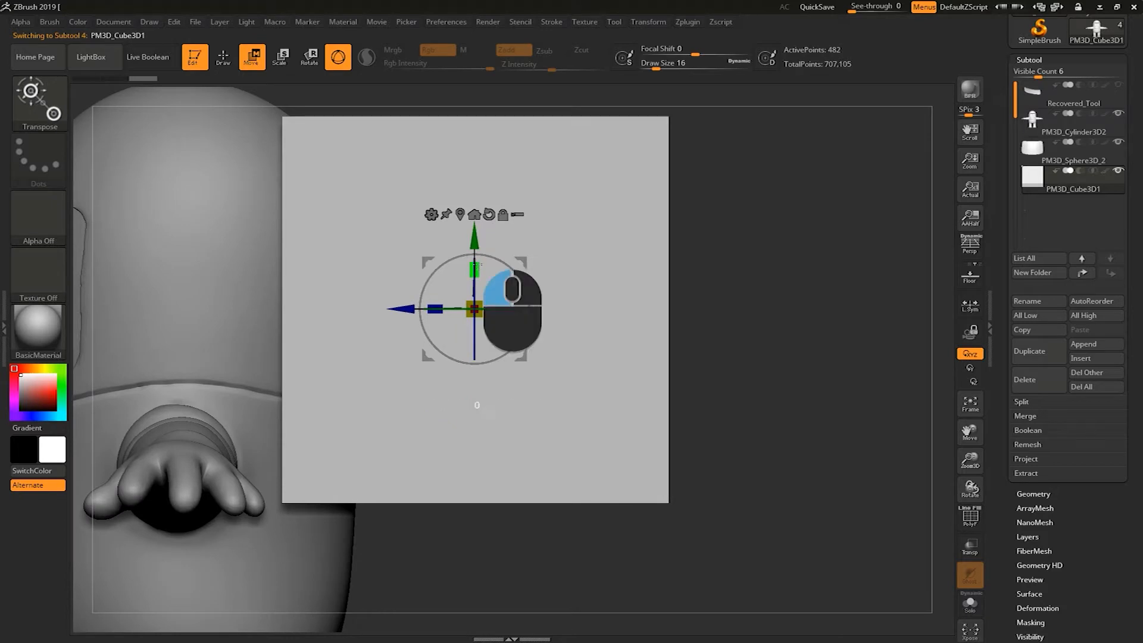
Step: Scale the cube subtool into a slim upright slab and place it behind the character's back
left_click_drag(435, 308, 492, 308)
left_click_drag(474, 239, 480, 406)
left_click_drag(670, 227, 694, 244)
left_click_drag(428, 370, 390, 367)
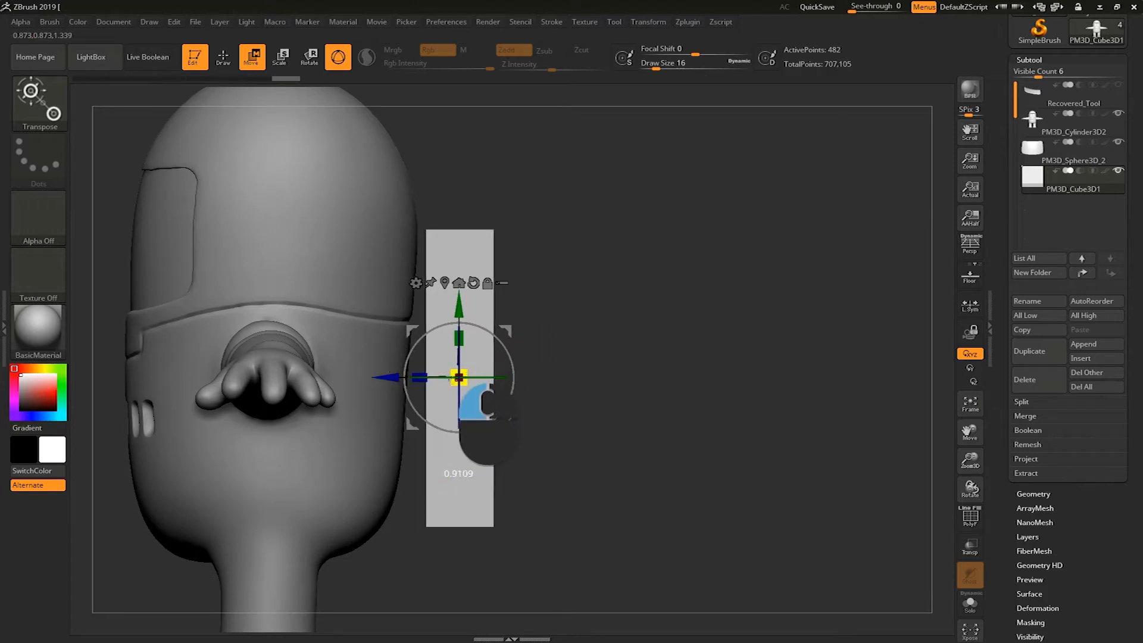
left_click_drag(391, 378, 379, 377)
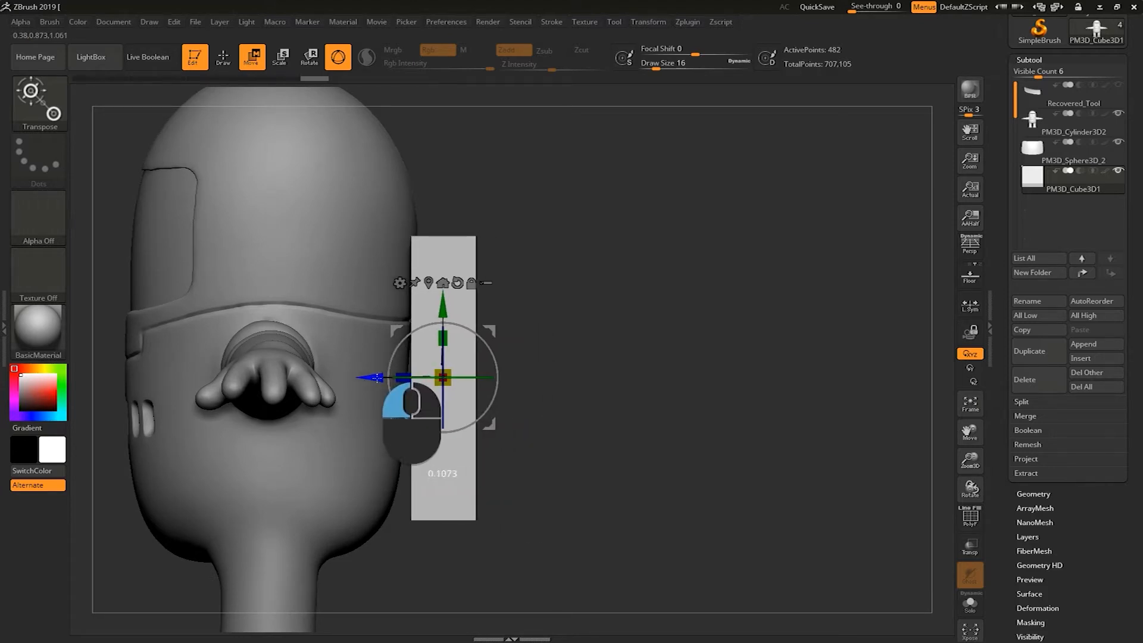
Step: Tilt the slab about 2 degrees to follow the character's back, move it against the body and adjust its width
left_click_drag(532, 378, 546, 322, "alt")
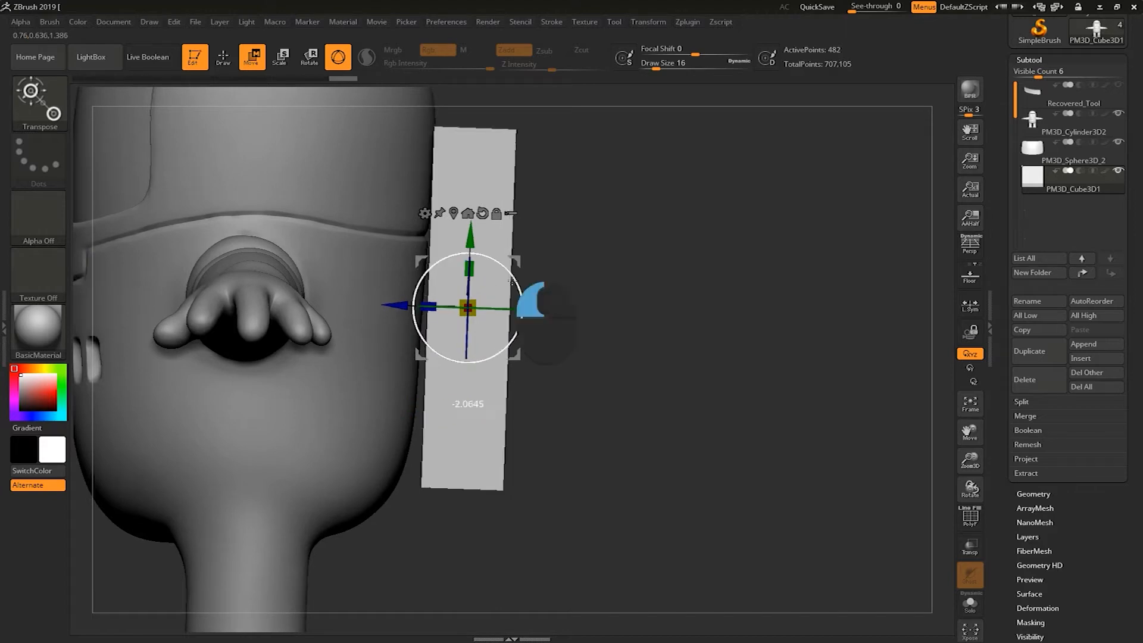
left_click_drag(402, 304, 395, 305)
left_click_drag(595, 297, 571, 369)
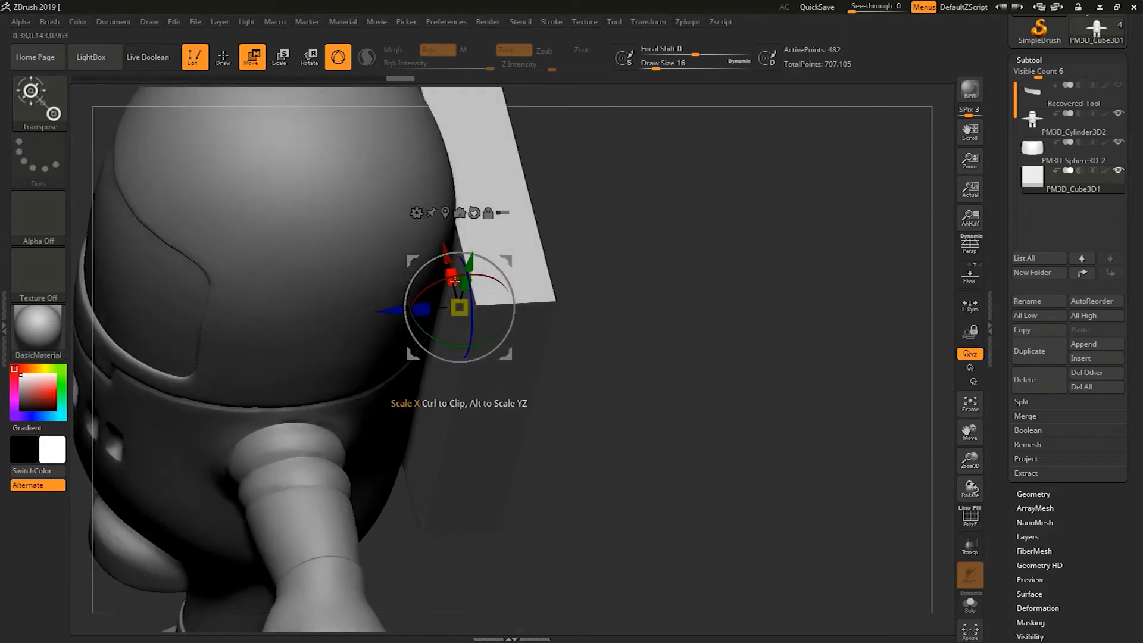
left_click_drag(606, 334, 619, 377, "shift")
left_click_drag(677, 324, 678, 372, "alt")
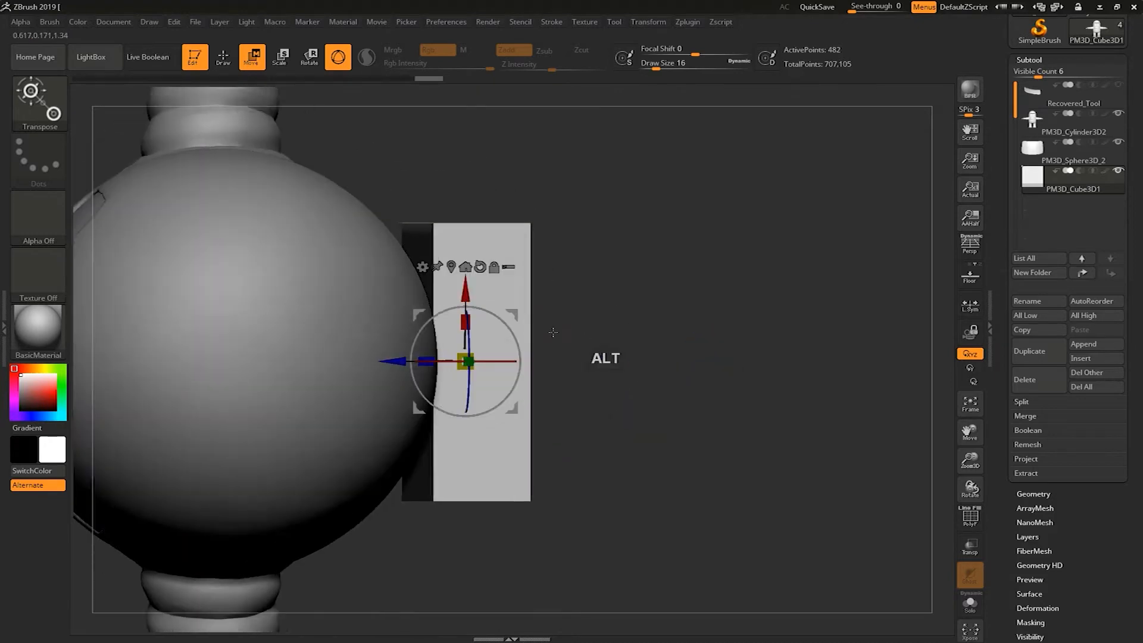
left_click_drag(465, 320, 465, 323)
Step: Convert the slab to a DynaMesh at resolution 128
left_click_drag(595, 268, 595, 196)
left_click_drag(574, 229, 630, 240, "shift")
left_click_drag(702, 206, 673, 202)
left_click_drag(673, 202, 876, 159, "alt")
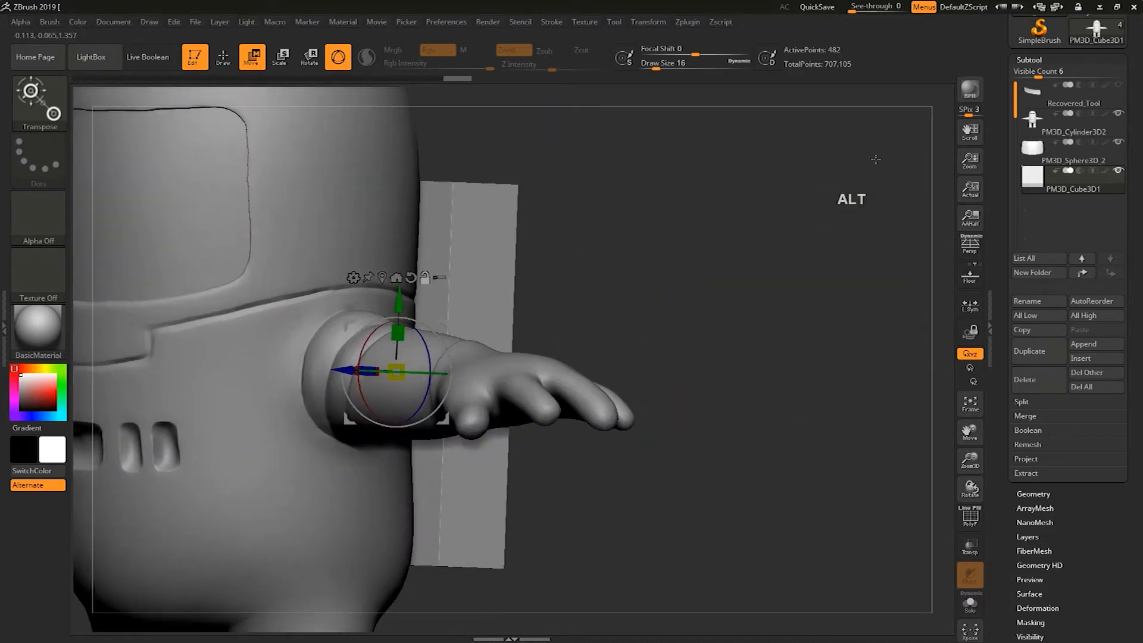
left_click(1027, 60)
left_click(1030, 76)
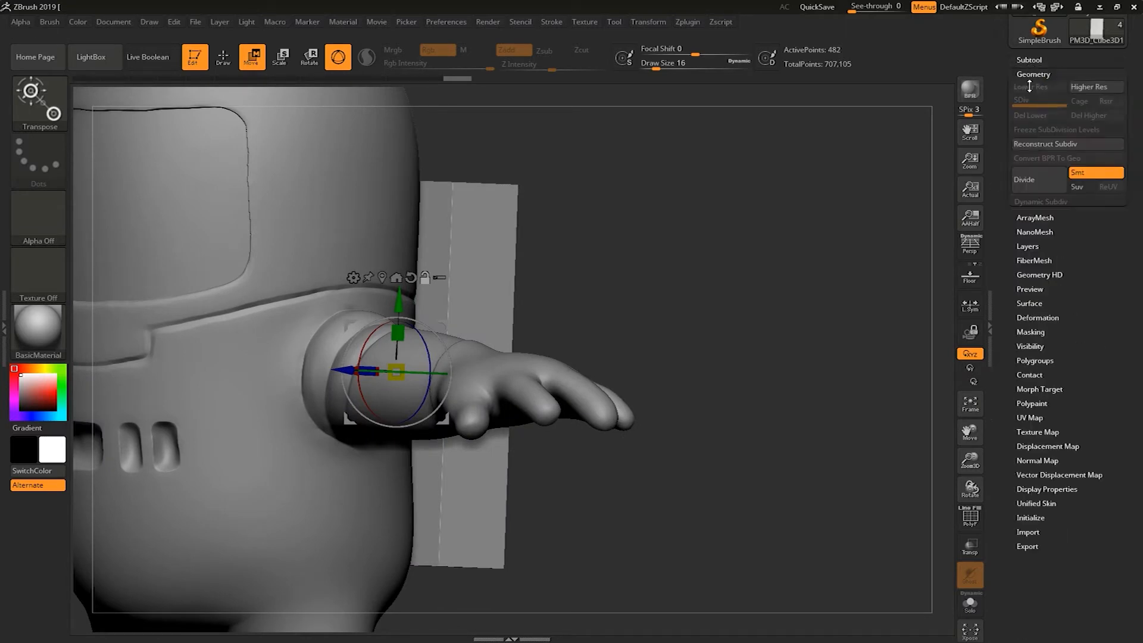
left_click(1031, 260)
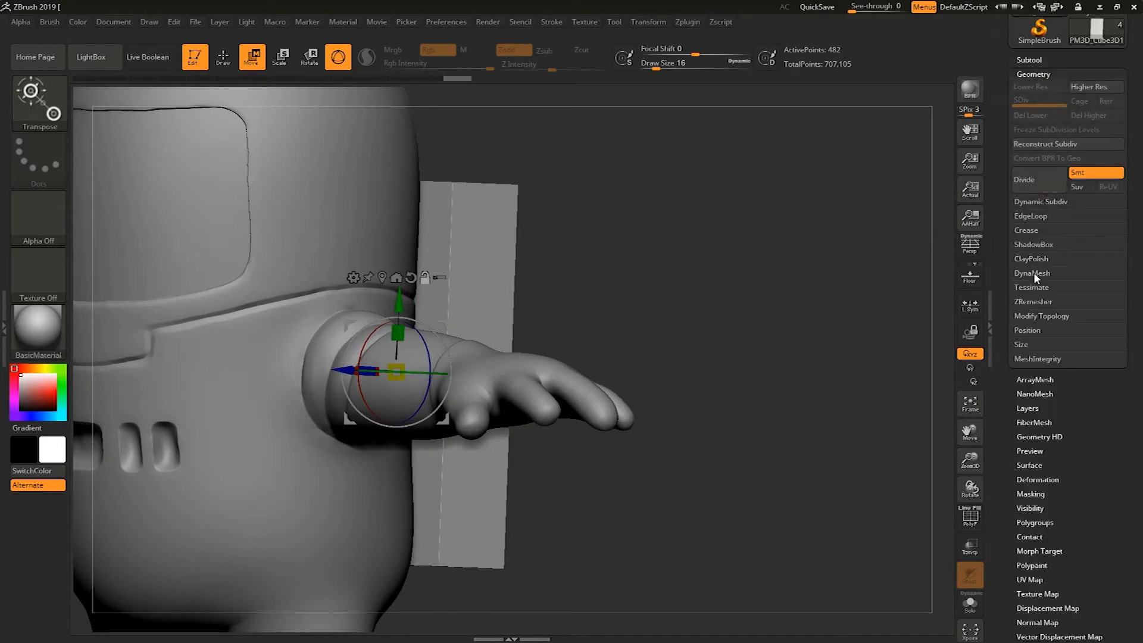
left_click(1033, 273)
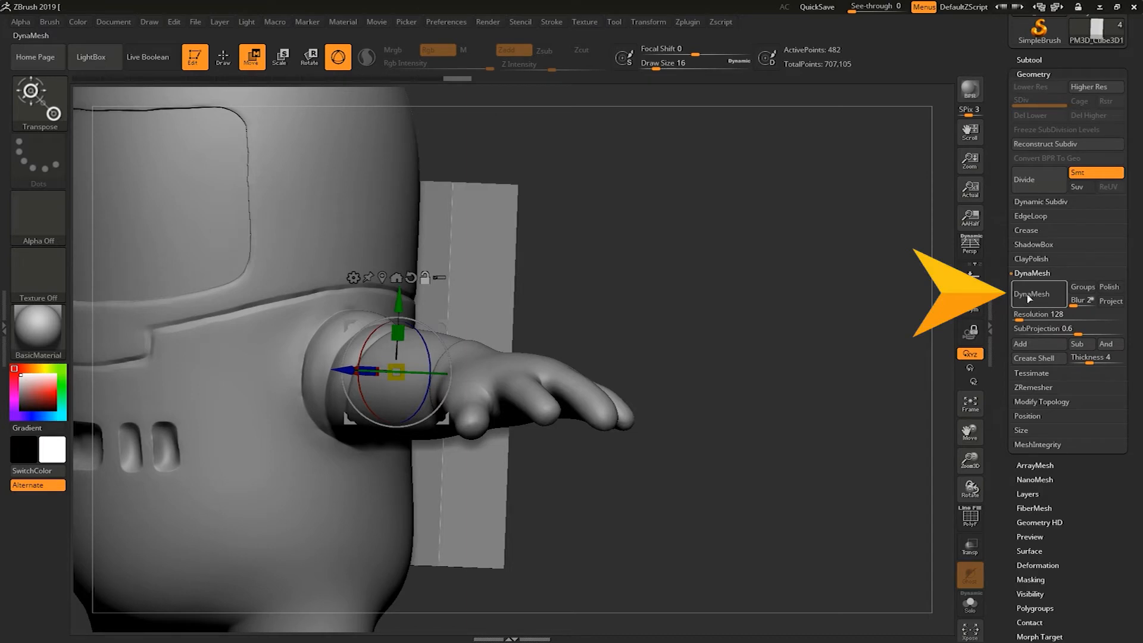
left_click(1029, 298)
Step: Switch to sculpting with a draw size of 136 for smoothing the slab's edges
left_click_drag(813, 300, 814, 347)
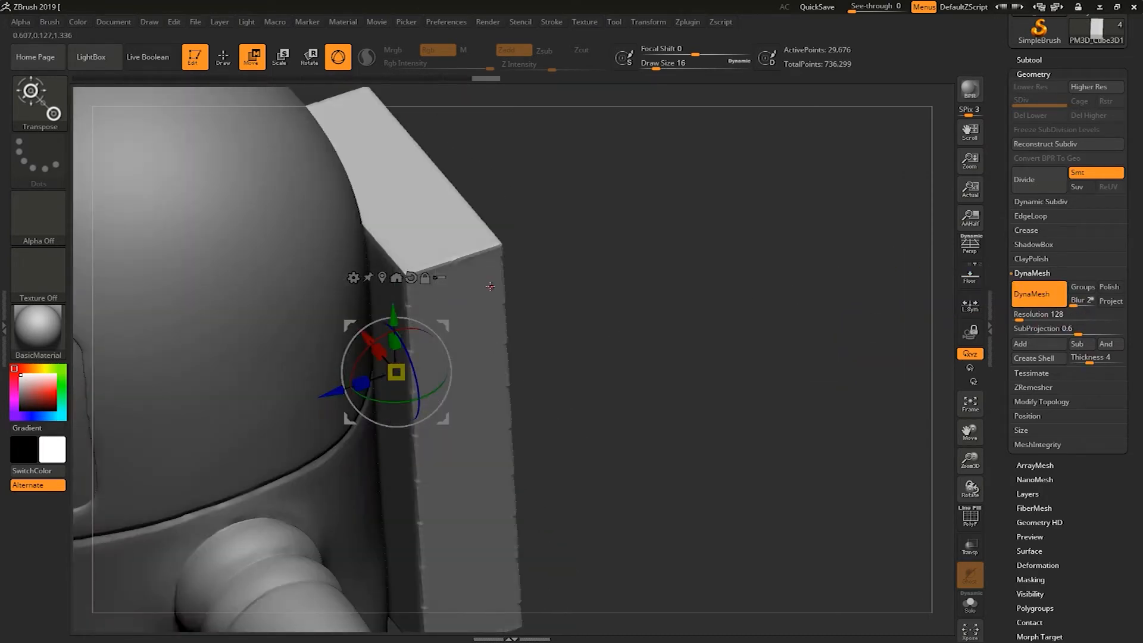
key("q")
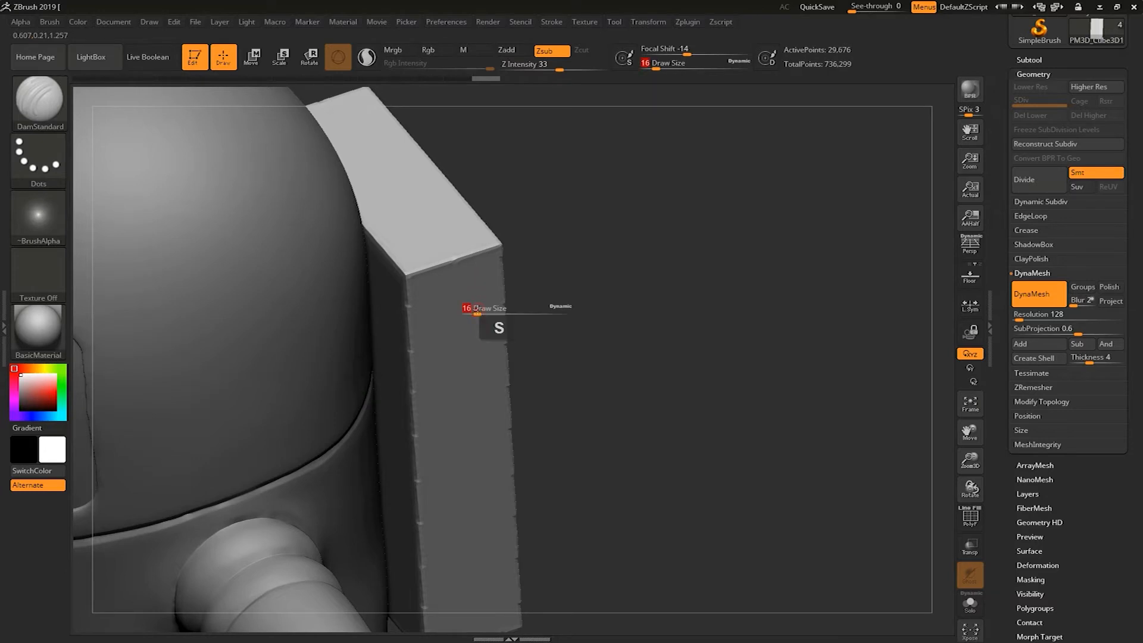
left_click_drag(482, 312, 584, 302)
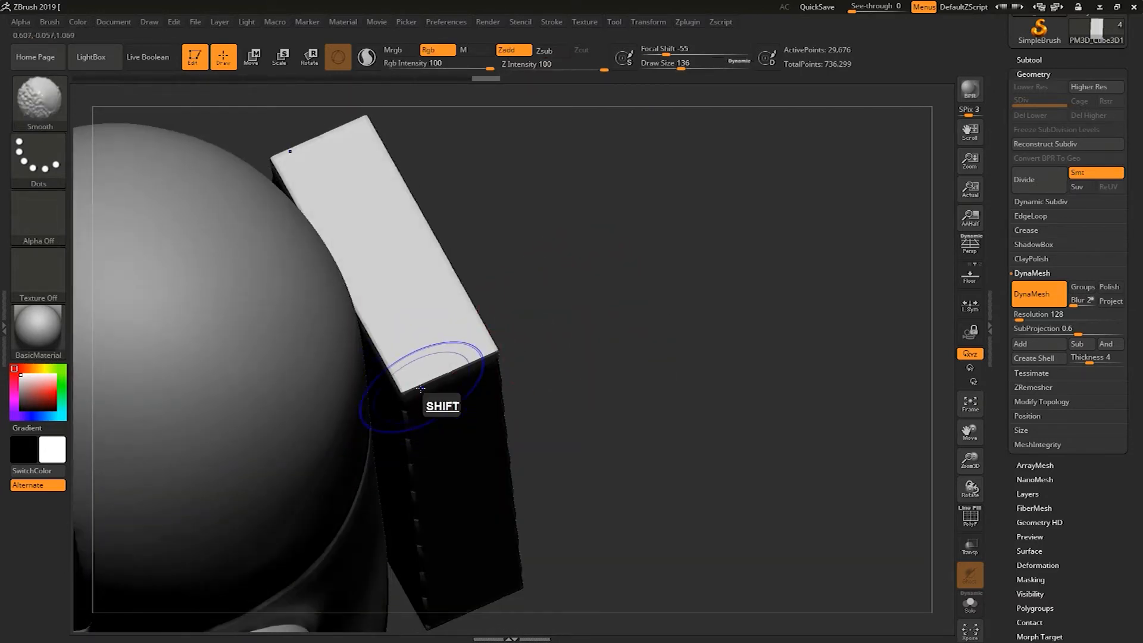
mouse_move(574, 353)
left_mouse_down("shift")
mouse_move(604, 381)
mouse_move(619, 369)
left_mouse_up("shift")
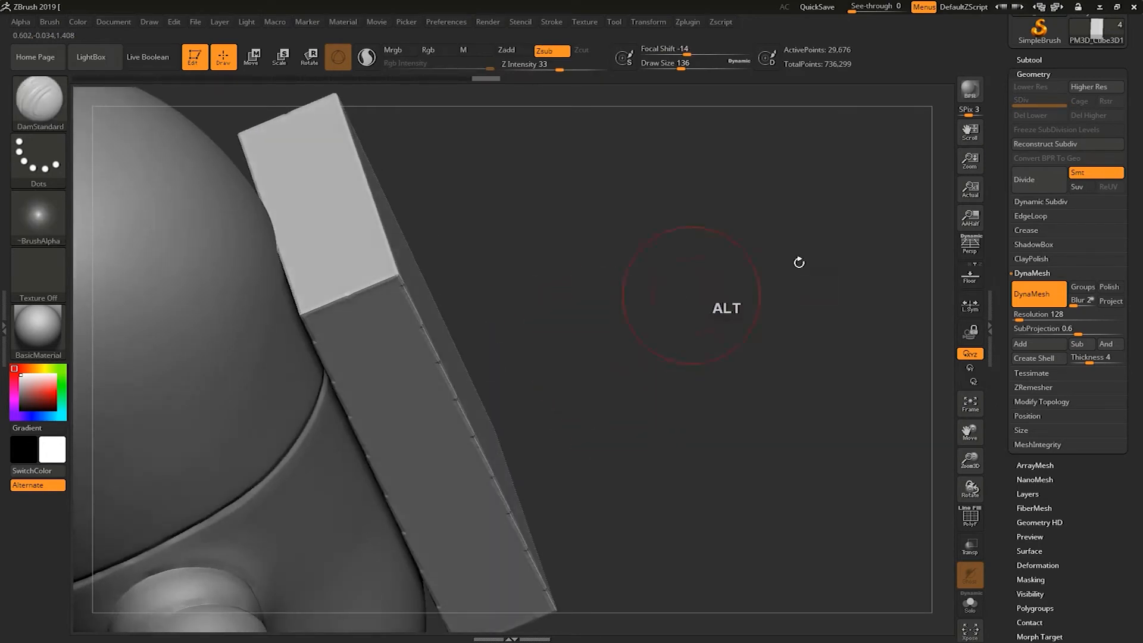
Step: Apply the Polish deformation to the slab to round off its hard edges
left_click(1023, 275)
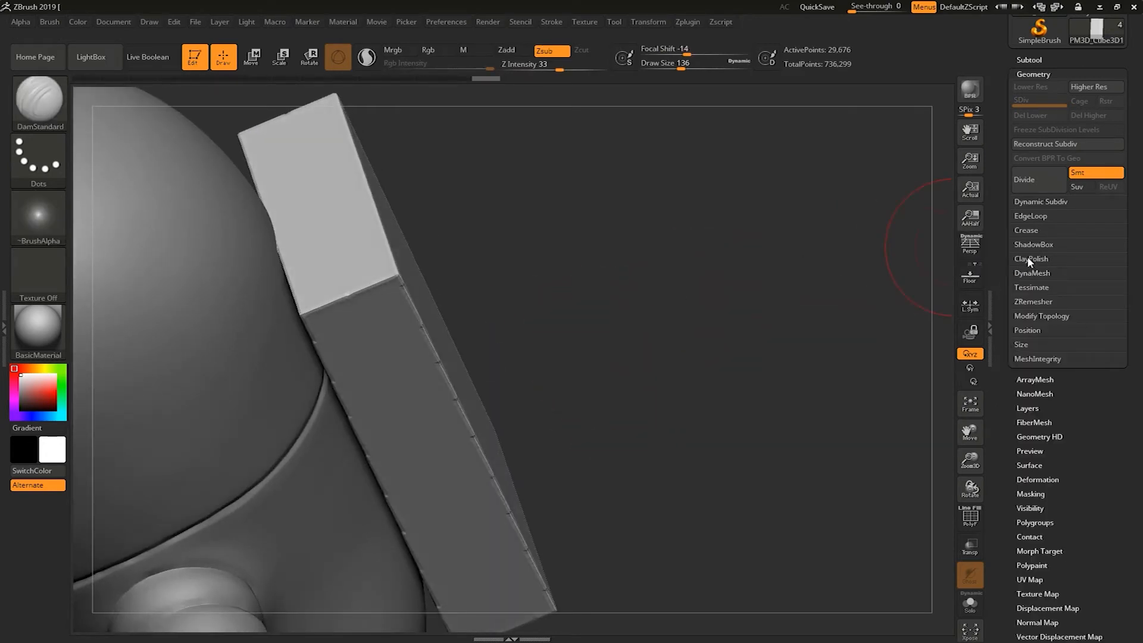
left_click_drag(1007, 393, 999, 331)
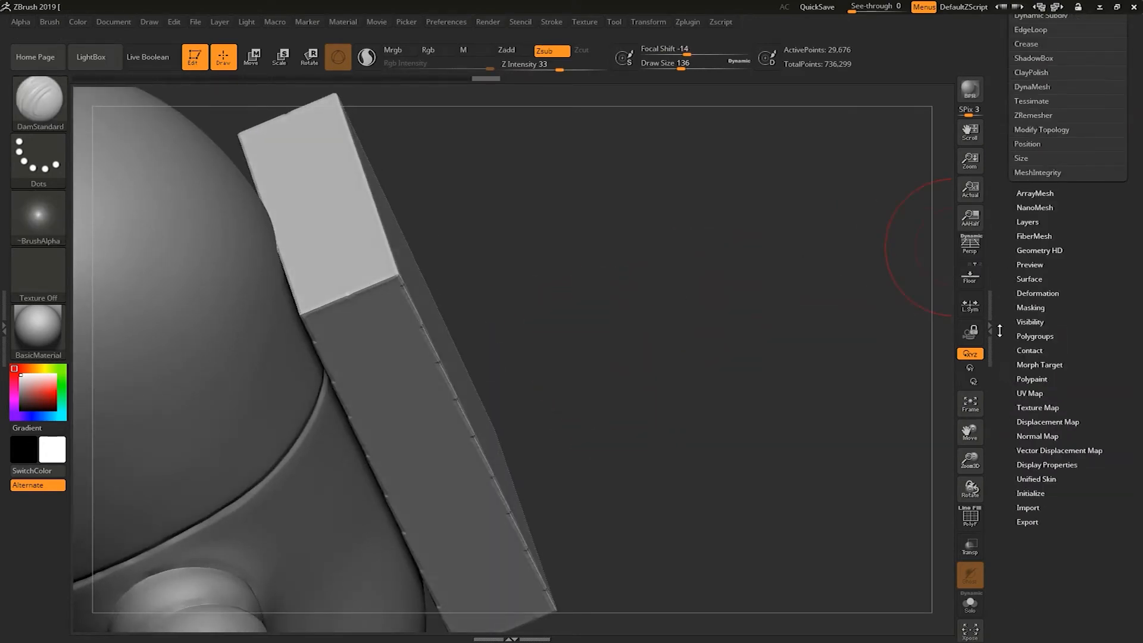
left_click(1040, 292)
left_click_drag(1002, 271, 1003, 303)
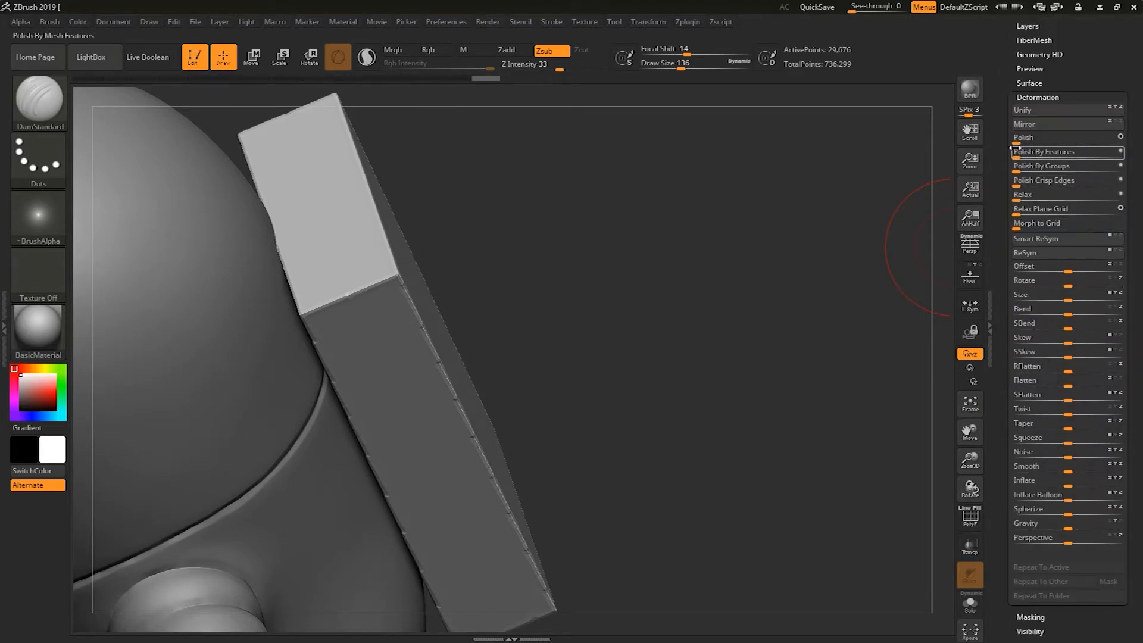
left_click_drag(1021, 142, 1067, 145)
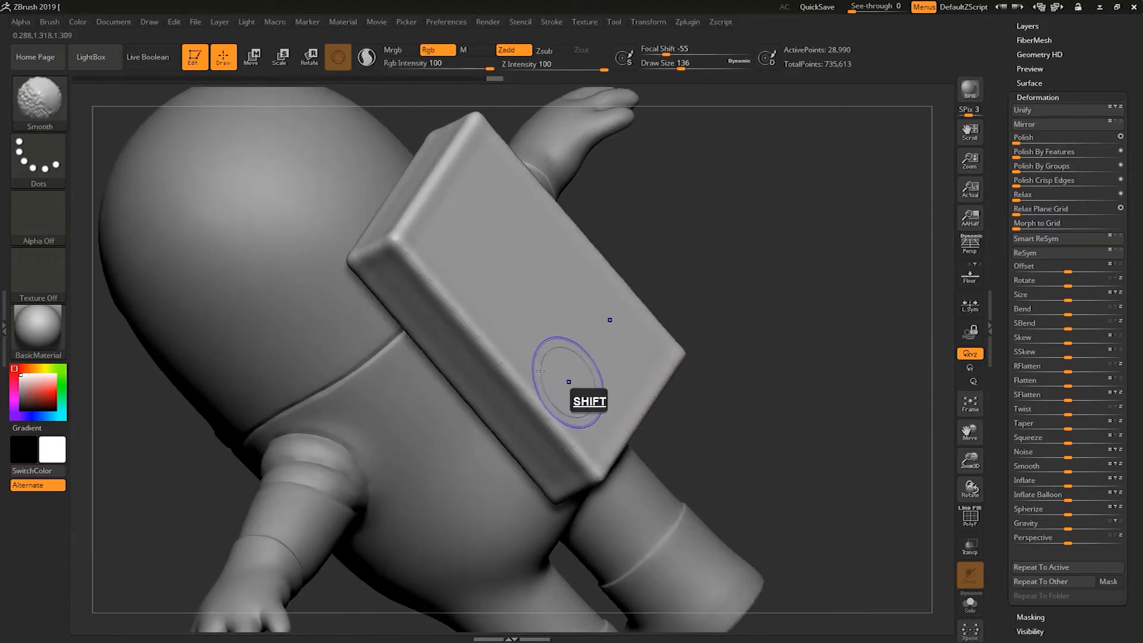
Step: Smooth the polished slab's outer edges and corners with the Smooth brush
mouse_move(566, 383)
left_mouse_down("shift")
mouse_move(471, 281)
mouse_move(614, 432)
mouse_move(497, 376)
mouse_move(390, 249)
mouse_move(411, 223)
mouse_move(373, 278)
mouse_move(394, 193)
mouse_move(363, 255)
mouse_move(449, 360)
mouse_move(416, 309)
mouse_move(403, 313)
mouse_move(479, 428)
mouse_move(543, 420)
mouse_move(560, 499)
mouse_move(591, 481)
mouse_move(625, 490)
mouse_move(641, 411)
mouse_move(599, 468)
mouse_move(526, 427)
mouse_move(566, 382)
left_mouse_up("shift")
mouse_move(755, 360)
left_mouse_down("shift")
mouse_move(693, 343)
mouse_move(635, 283)
mouse_move(607, 286)
left_mouse_up("shift")
mouse_move(421, 255)
left_mouse_down("shift")
mouse_move(390, 342)
mouse_move(392, 286)
left_mouse_up("shift")
Step: Show the polyframe on the slab to inspect its mesh, and hide it again
key("shift+f")
mouse_move(732, 381)
left_mouse_down()
mouse_move(688, 374)
mouse_move(804, 438)
left_mouse_up()
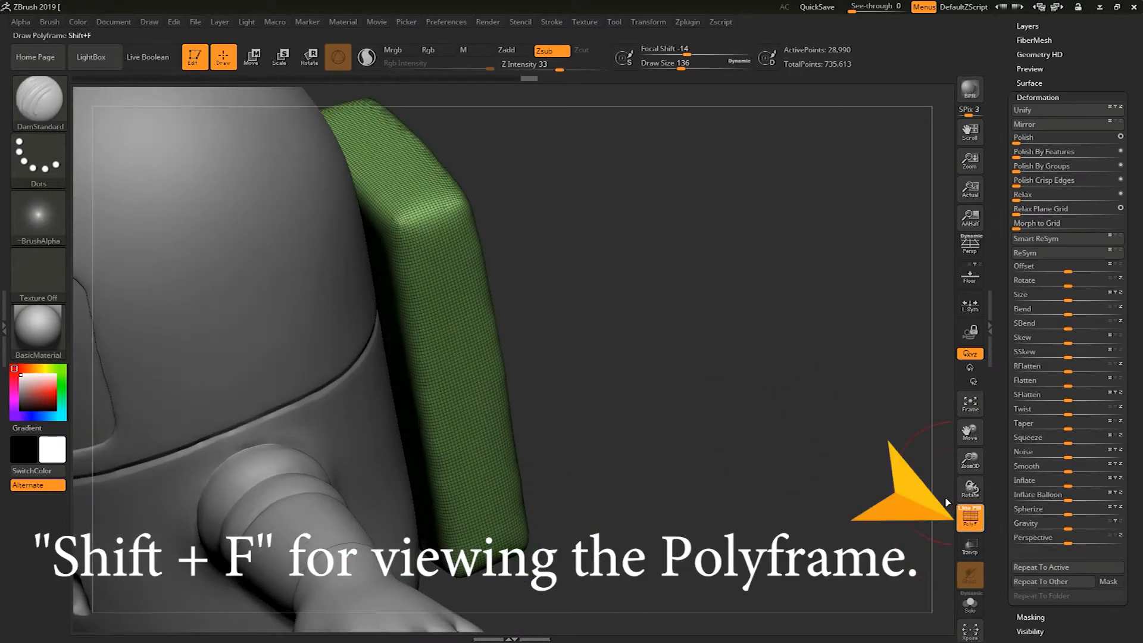
left_click(969, 516)
Step: Smooth the slab's top corners and long vertical edges into a softer backpack shape
mouse_move(396, 226)
left_mouse_down("shift")
mouse_move(393, 319)
mouse_move(452, 247)
mouse_move(420, 236)
left_mouse_up("shift")
mouse_move(440, 194)
left_mouse_down("shift")
mouse_move(438, 178)
mouse_move(444, 387)
mouse_move(428, 415)
mouse_move(454, 540)
left_mouse_up("shift")
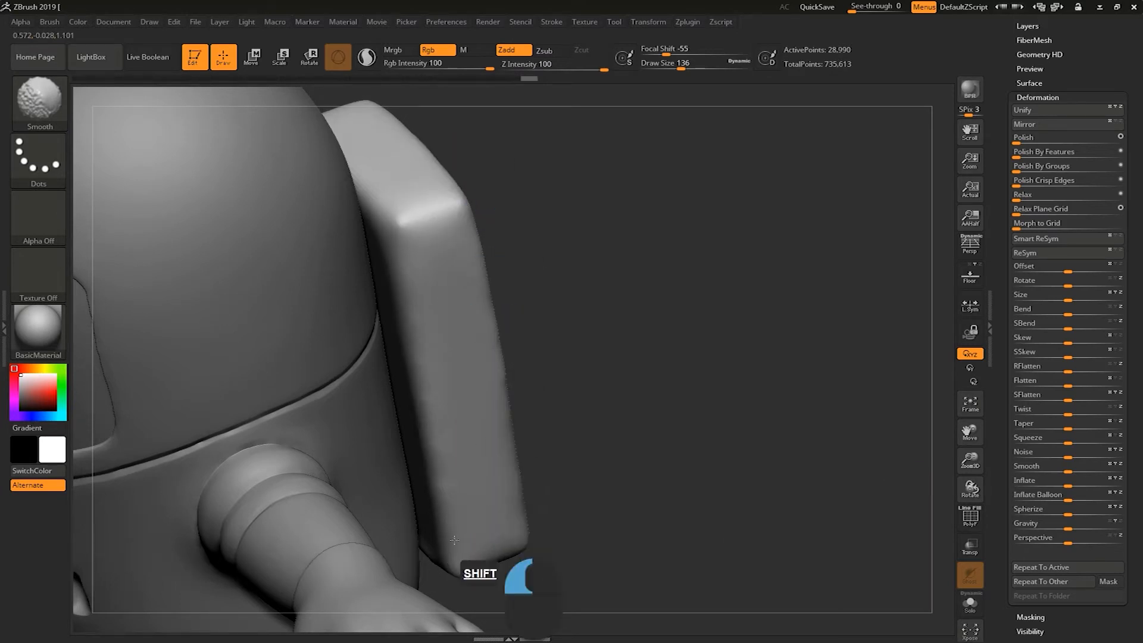
left_click_drag(640, 507, 545, 467)
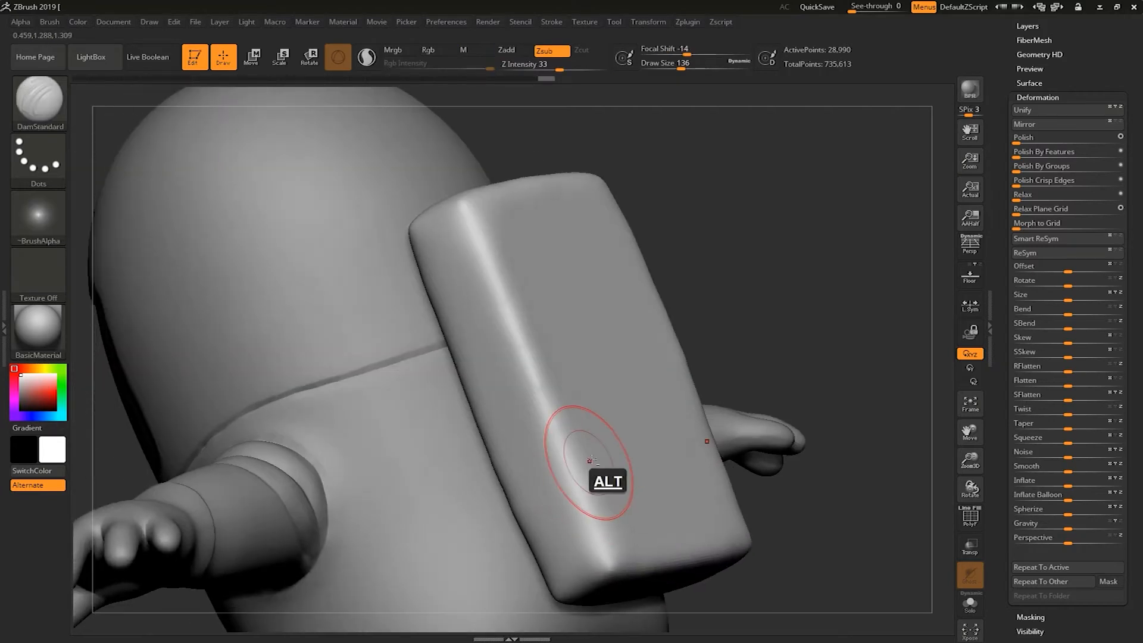
mouse_move(765, 300)
left_mouse_down("alt")
mouse_move(765, 276)
mouse_move(773, 298)
left_mouse_up("alt")
left_click_drag(796, 551, 801, 414, "alt")
left_click_drag(791, 515, 657, 332)
mouse_move(410, 269)
left_mouse_down("shift")
mouse_move(437, 247)
mouse_move(506, 275)
mouse_move(422, 274)
mouse_move(408, 256)
left_mouse_up("shift")
left_click_drag(694, 230, 605, 209)
left_click_drag(255, 442, 204, 601, "alt")
Step: Choose the TrimDynamic brush with a draw size of 257 and isolate the backpack in Solo mode
left_click(41, 104)
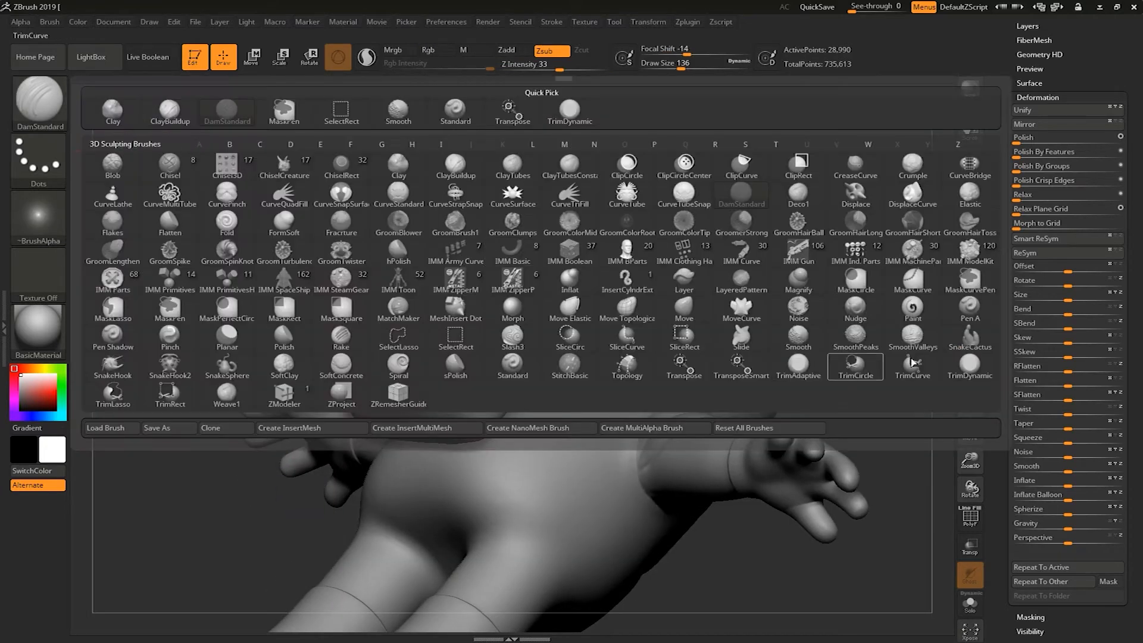
left_click(975, 376)
key("s")
left_click_drag(867, 331, 881, 331)
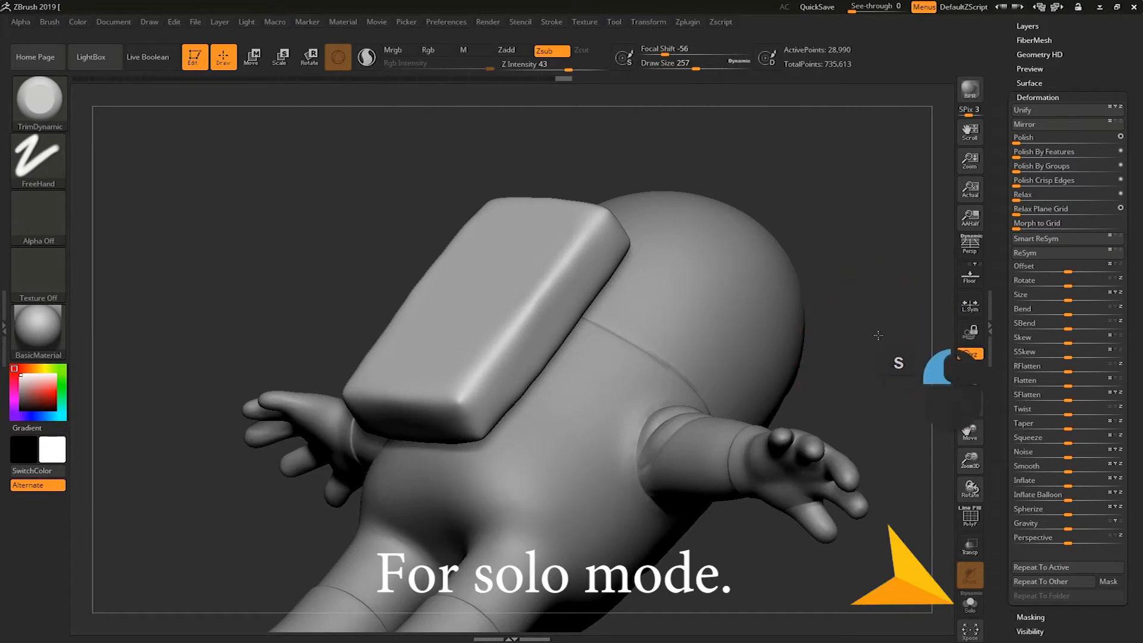
left_click(969, 604)
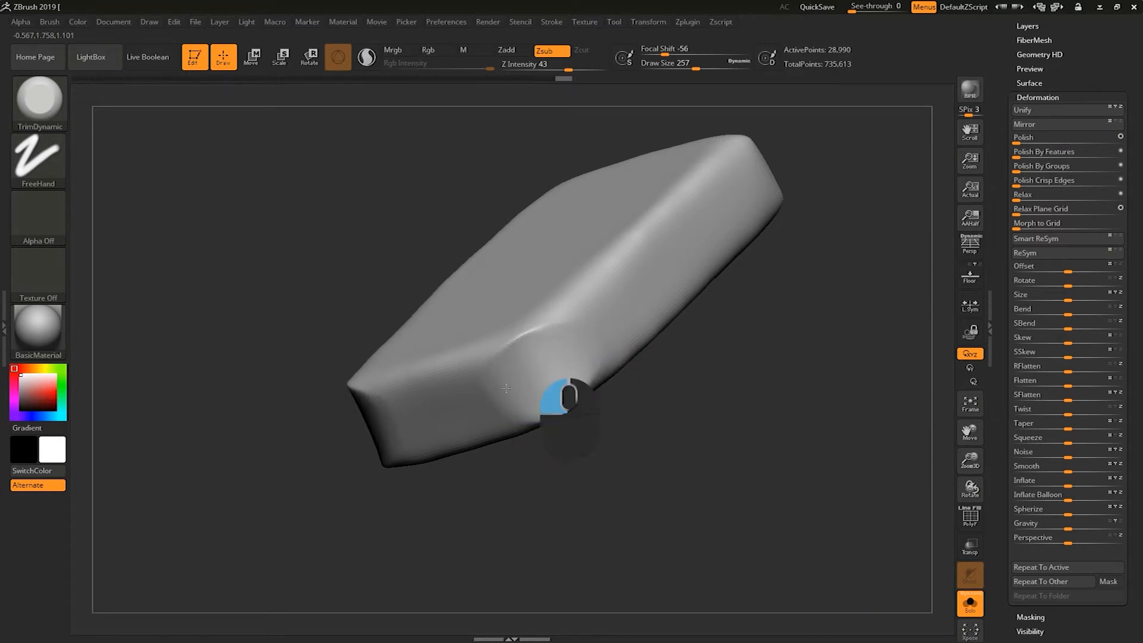
Step: Bevel and smooth the backpack's end corner, and update its DynaMesh
key("shift")
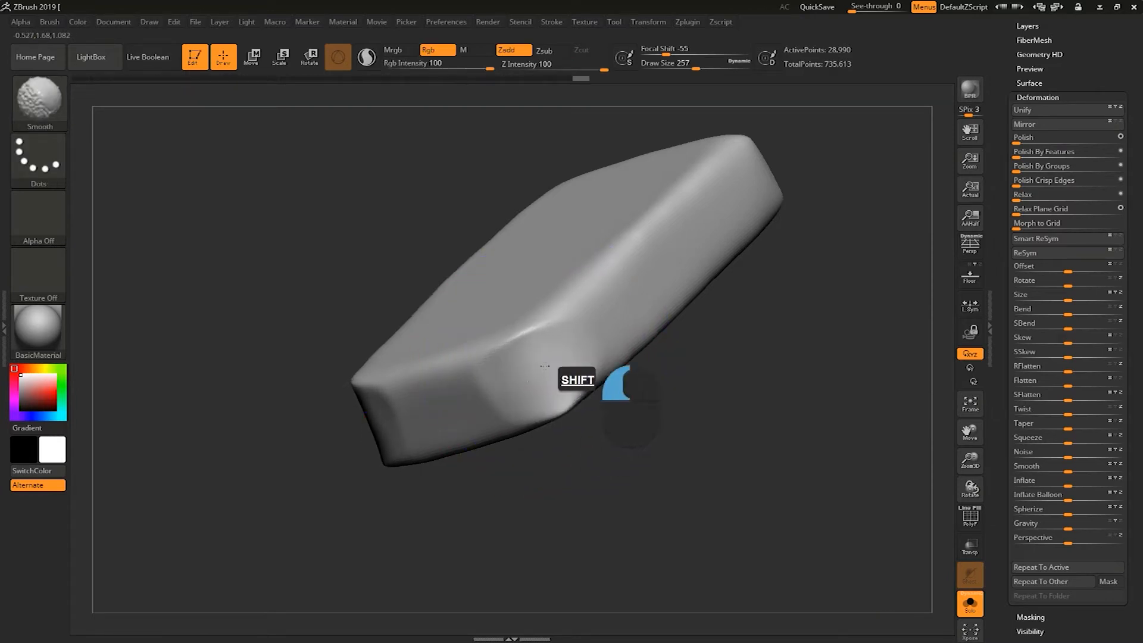
left_click_drag(553, 369, 557, 381, "shift")
mouse_move(645, 458)
left_mouse_down()
mouse_move(684, 444)
mouse_move(638, 474)
left_mouse_up()
mouse_move(671, 435)
left_mouse_down("ctrl")
mouse_move(703, 404)
mouse_move(679, 475)
left_mouse_up("ctrl")
Step: Smooth the stepped edges around the remeshed backpack's end corners
left_click_drag(532, 334, 530, 345, "shift")
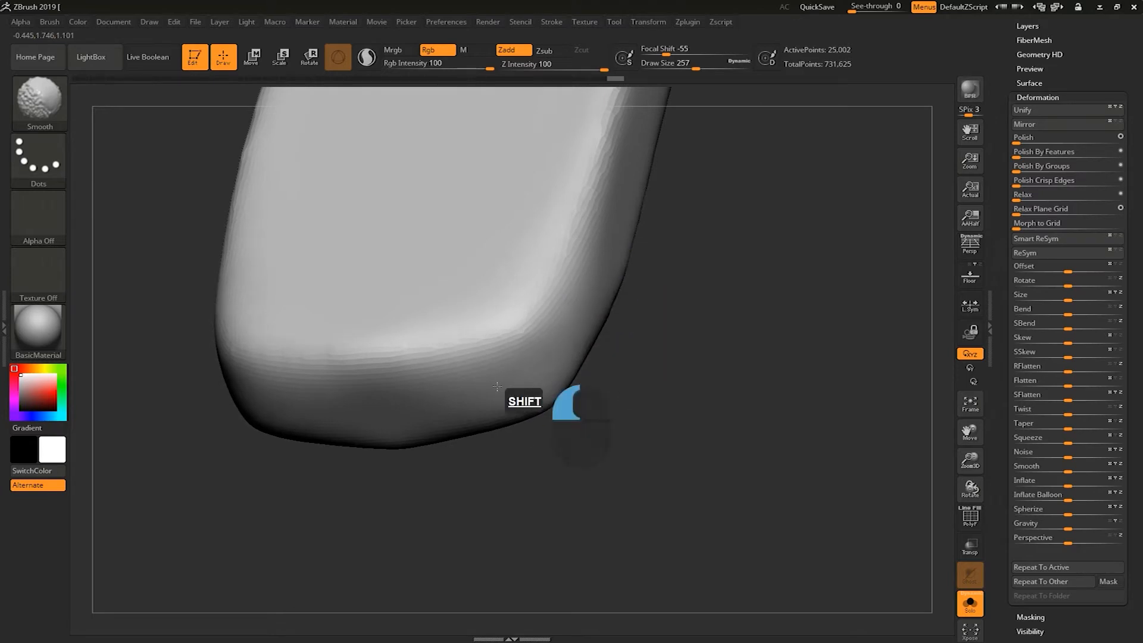
left_click_drag(567, 313, 570, 304, "shift")
mouse_move(676, 355)
left_mouse_down("alt")
mouse_move(643, 402)
mouse_move(675, 390)
left_mouse_up("alt")
left_click_drag(675, 390, 671, 446, "alt")
left_click_drag(536, 446, 527, 417, "shift")
Step: Trim the backpack's remaining sharp corner with TrimDynamic and refresh the DynaMesh
mouse_move(689, 284)
left_mouse_down("alt")
mouse_move(663, 408)
mouse_move(640, 395)
mouse_move(655, 422)
left_mouse_up("alt")
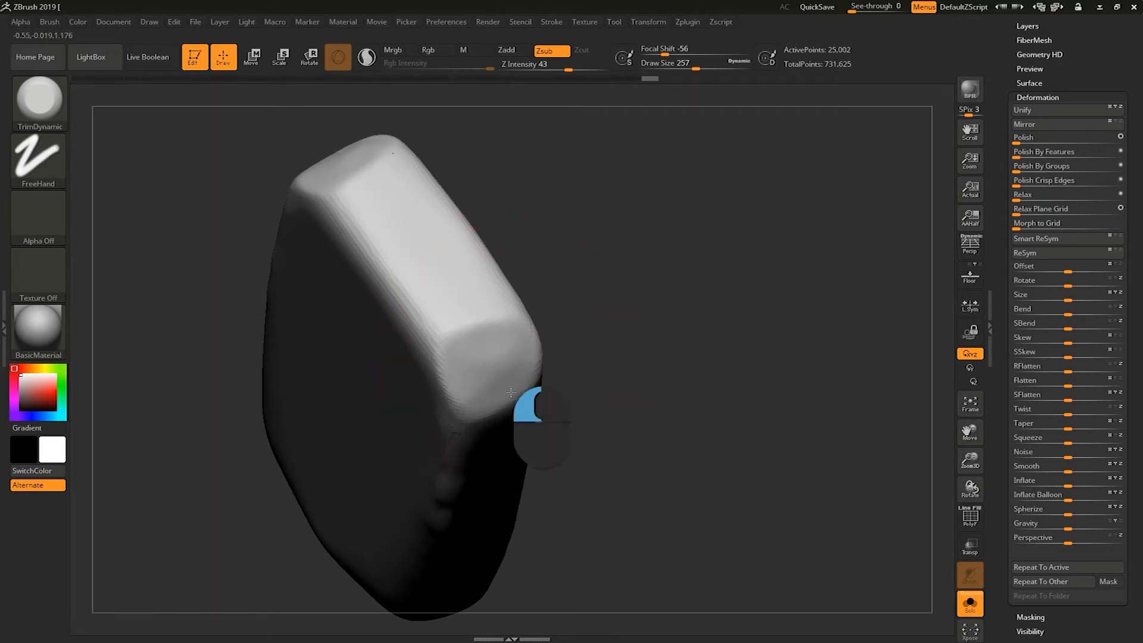
mouse_move(484, 343)
left_mouse_down()
mouse_move(464, 357)
mouse_move(528, 403)
left_mouse_up()
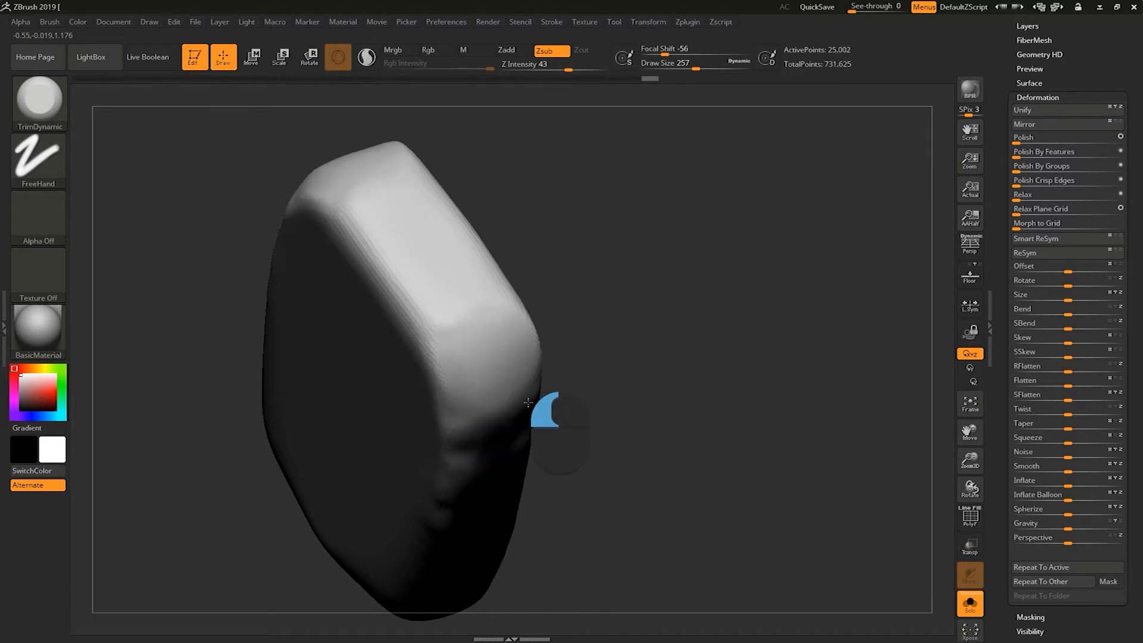
left_click_drag(653, 306, 615, 401, "ctrl")
Step: Smooth the trimmed corners and end edges of the backpack from several sides
mouse_move(510, 375)
left_mouse_down("shift")
mouse_move(470, 270)
mouse_move(400, 228)
left_mouse_up("shift")
mouse_move(560, 286)
left_mouse_down()
mouse_move(576, 261)
mouse_move(613, 278)
left_mouse_up()
left_click_drag(613, 279, 601, 177, "alt")
mouse_move(510, 233)
left_mouse_down("shift")
mouse_move(498, 227)
mouse_move(408, 491)
mouse_move(390, 511)
mouse_move(398, 497)
left_mouse_up("shift")
left_click_drag(569, 401, 644, 276)
left_click_drag(644, 277, 694, 178, "alt")
mouse_move(260, 401)
left_mouse_down("shift")
mouse_move(327, 419)
mouse_move(413, 410)
left_mouse_up("shift")
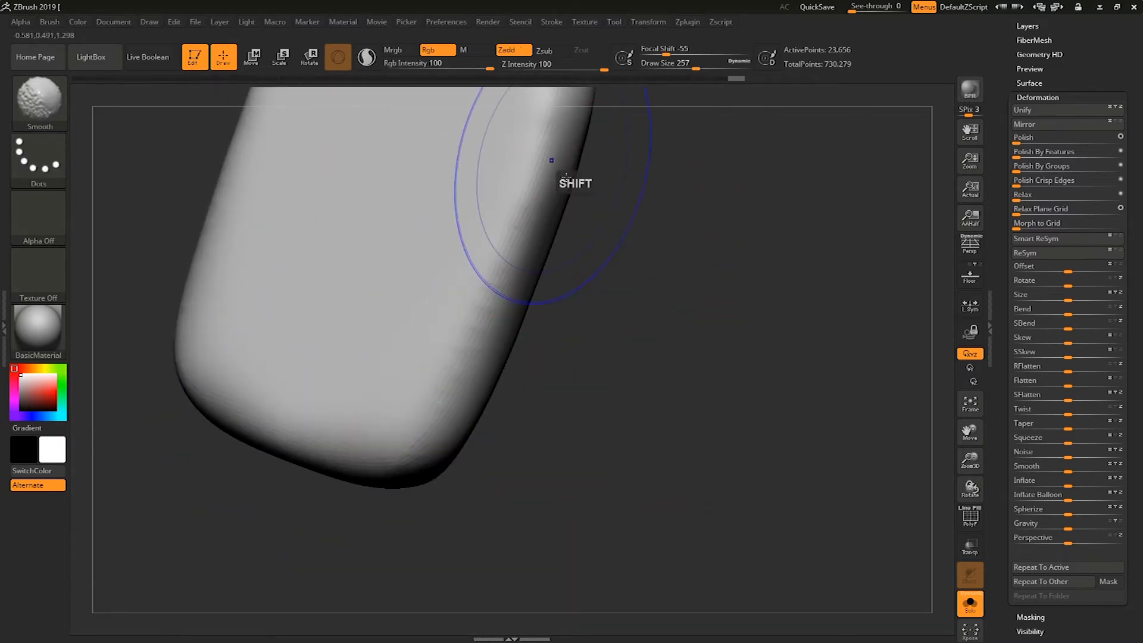
Step: Smooth the backpack's long side edges and outer rim into an even rounded form
left_click_drag(598, 229, 558, 415, "alt")
left_click_drag(510, 366, 503, 202, "shift")
left_click_drag(531, 247, 529, 286, "shift")
left_click_drag(684, 310, 586, 292)
mouse_move(527, 187)
left_mouse_down("shift")
mouse_move(567, 158)
mouse_move(576, 178)
left_mouse_up("shift")
mouse_move(613, 203)
left_mouse_down()
mouse_move(648, 238)
mouse_move(685, 247)
left_mouse_up()
mouse_move(542, 223)
left_mouse_down("shift")
mouse_move(615, 164)
mouse_move(539, 325)
mouse_move(599, 145)
left_mouse_up("shift")
left_click_drag(669, 176, 623, 165, "shift")
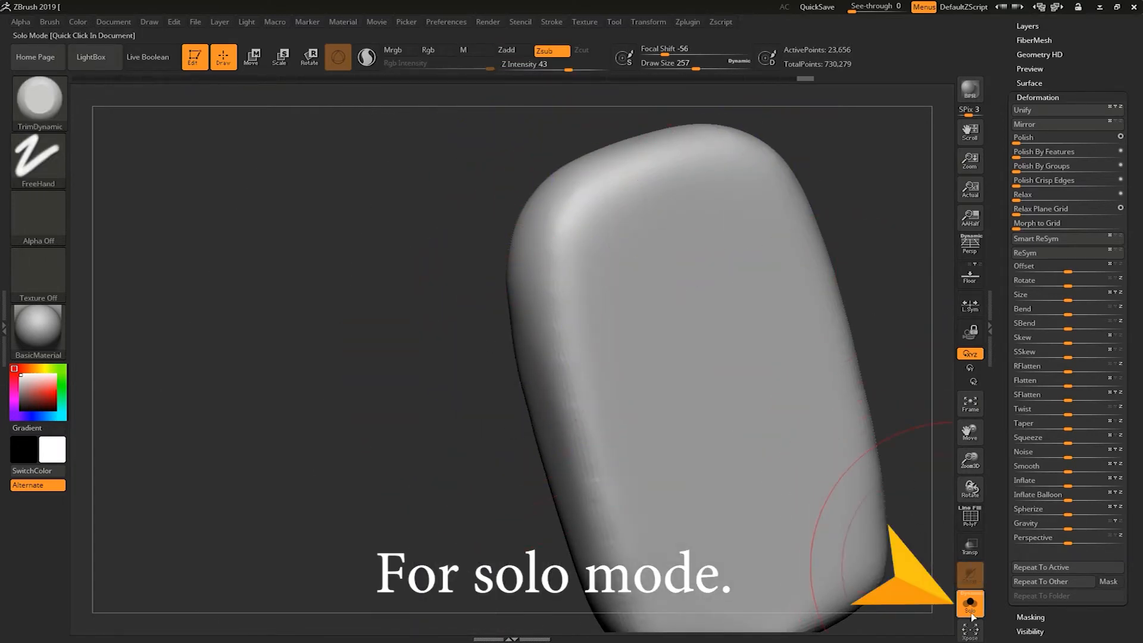
Step: Bring the whole character back into view and smooth the backpack's side edge against the body
left_click(971, 610)
left_click_drag(329, 373, 373, 268, "alt")
left_click_drag(401, 447, 327, 437, "alt")
left_click_drag(421, 481, 287, 513, "alt")
left_click_drag(287, 513, 317, 518)
left_click_drag(624, 409, 609, 348, "shift")
left_click_drag(714, 289, 695, 305)
mouse_move(714, 342)
left_mouse_down("alt")
mouse_move(686, 299)
mouse_move(726, 332)
mouse_move(708, 327)
left_mouse_up("alt")
Step: Set the draw size to 77, and display the backpack's polyframe briefly to check its topology
key("s")
left_click(969, 519)
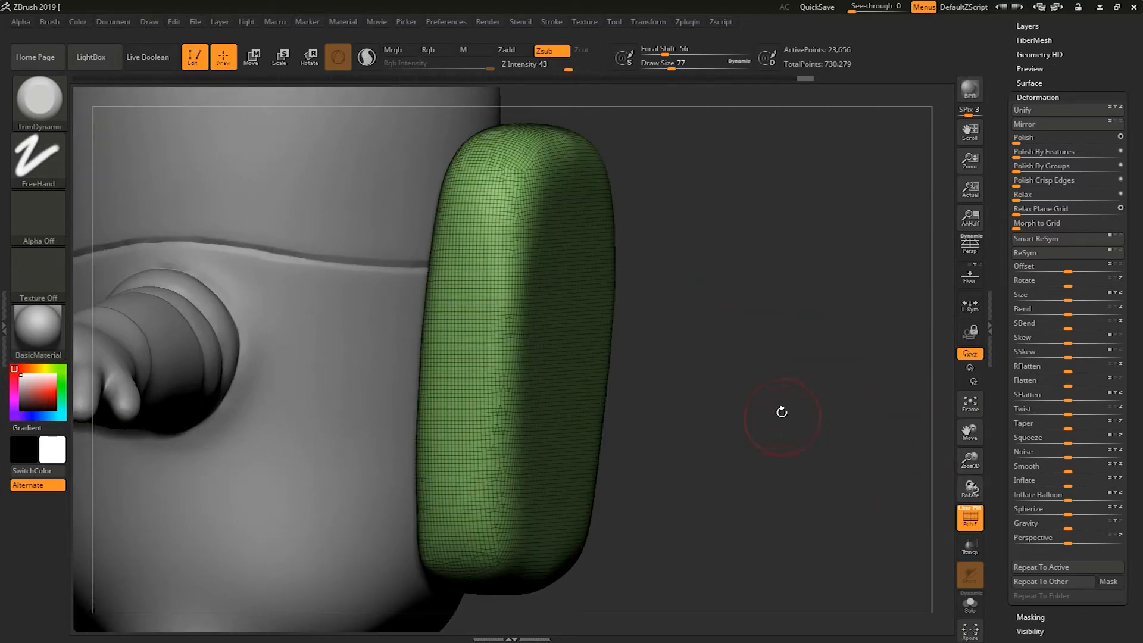
left_click(971, 520)
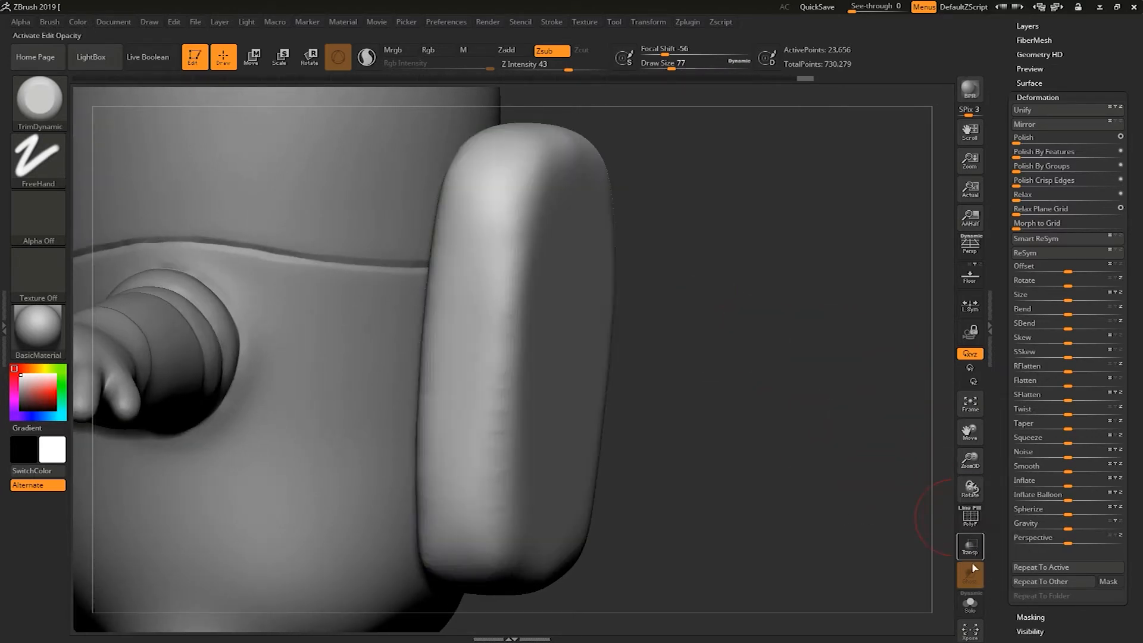
Step: Isolate the backpack and mask an elongated rounded outline along its narrow side with a draw size of 20
left_click(970, 604)
left_click_drag(831, 489, 818, 486)
key("s")
key("s")
mouse_move(818, 485)
left_mouse_down("shift")
mouse_move(833, 485)
mouse_move(807, 450)
mouse_move(786, 368)
mouse_move(738, 288)
left_mouse_up("shift")
mouse_move(477, 165)
left_mouse_down("ctrl")
mouse_move(498, 143)
mouse_move(526, 142)
mouse_move(502, 473)
mouse_move(476, 490)
mouse_move(456, 434)
mouse_move(478, 155)
mouse_move(518, 146)
left_mouse_up("ctrl")
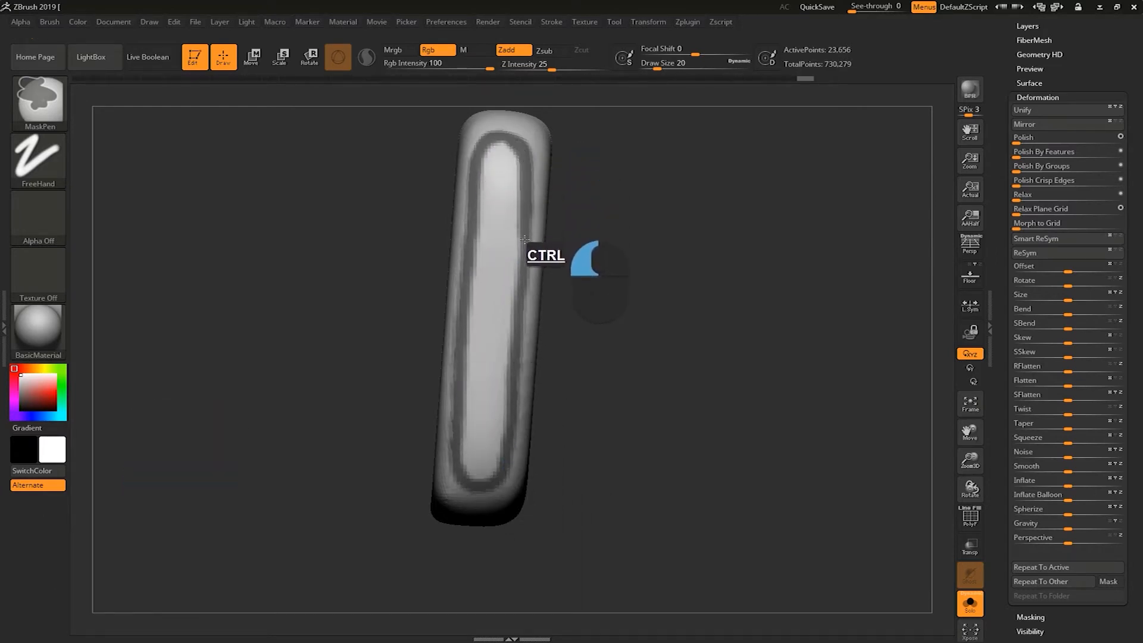
Step: Fill the inside of the outlined side area with mask, using a draw size of 59
mouse_move(475, 477)
left_mouse_down("ctrl")
mouse_move(477, 450)
mouse_move(494, 438)
mouse_move(483, 430)
mouse_move(491, 325)
left_mouse_up("ctrl")
key("s")
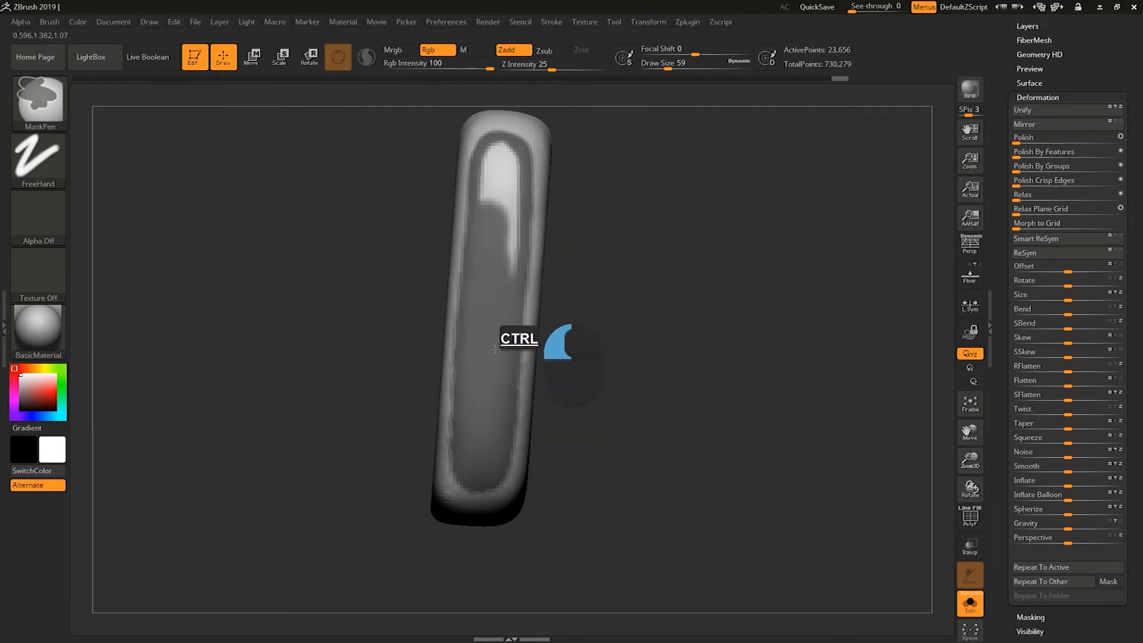
left_click_drag(499, 227, 500, 161, "ctrl")
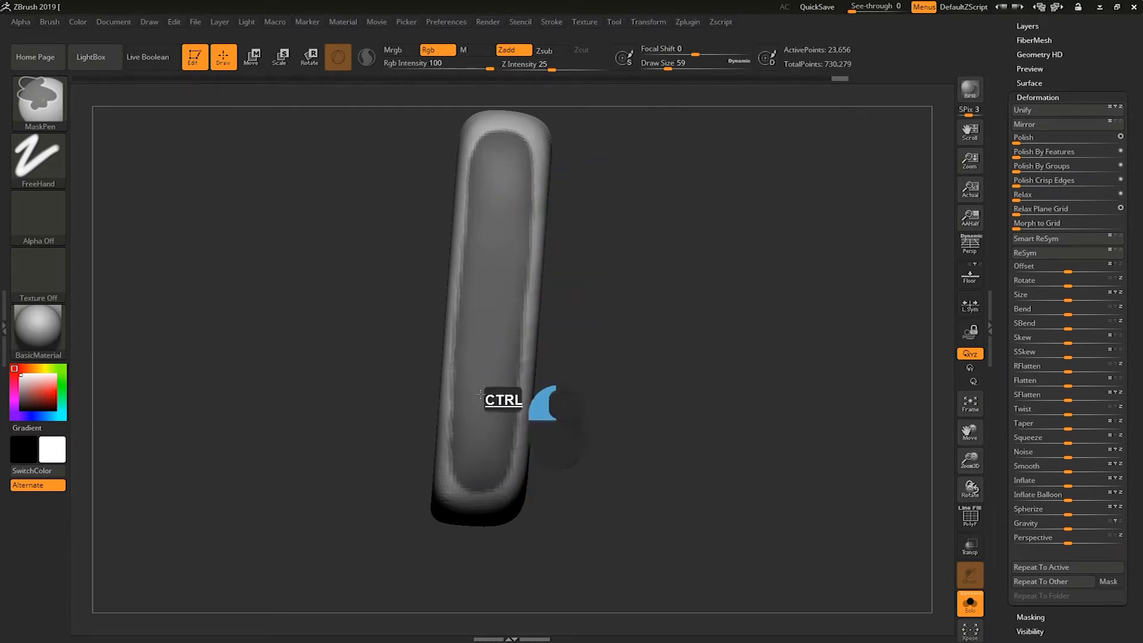
mouse_move(672, 239)
left_mouse_down()
mouse_move(635, 237)
mouse_move(669, 228)
mouse_move(653, 281)
left_mouse_up()
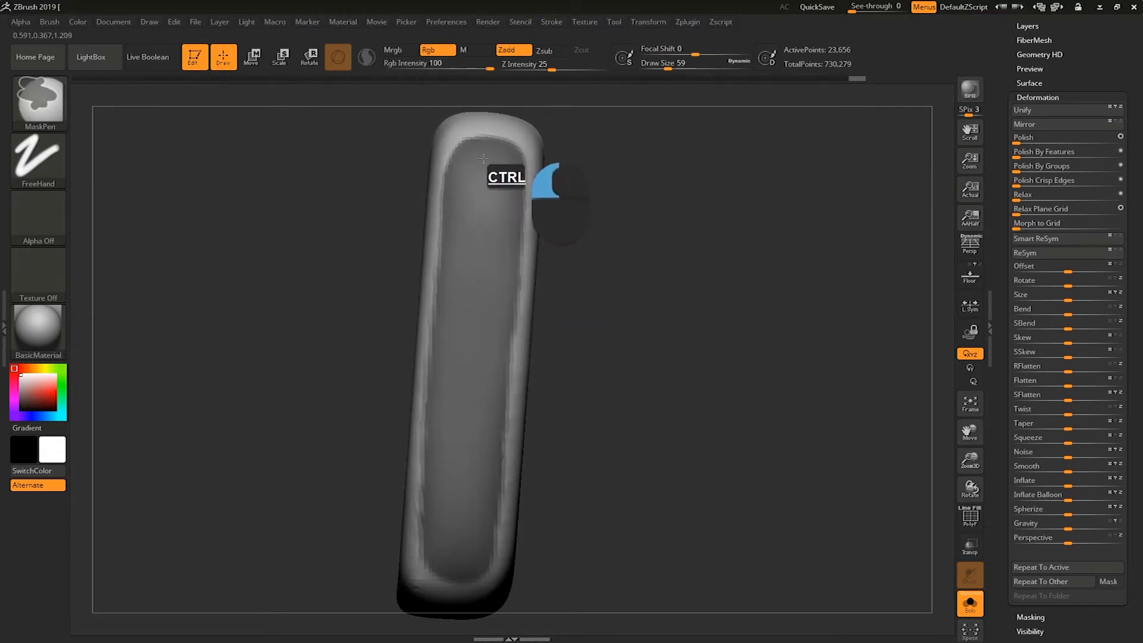
Step: Finish filling the mask inside the rounded outline on the backpack's side, and invert the mask
left_click_drag(505, 177, 455, 556, "ctrl")
left_click_drag(489, 433, 471, 545, "ctrl")
left_click(665, 307, "ctrl")
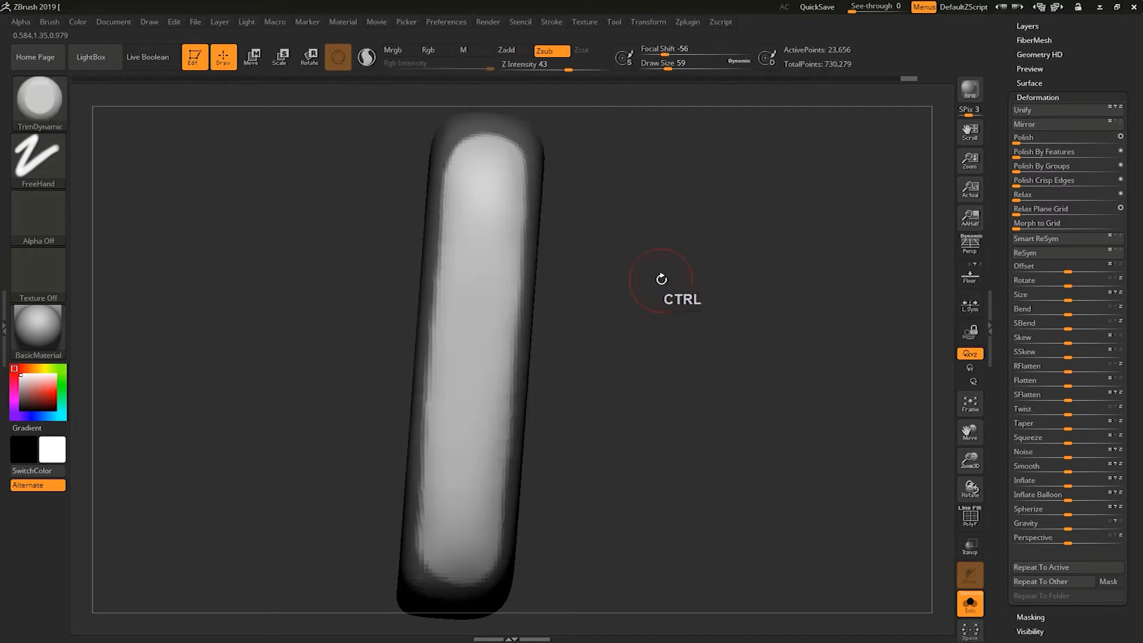
Step: Sink the unmasked side area with an Inflate deformation of about -17, then clear the mask and remesh the backpack
left_click_drag(794, 385, 862, 338, "alt")
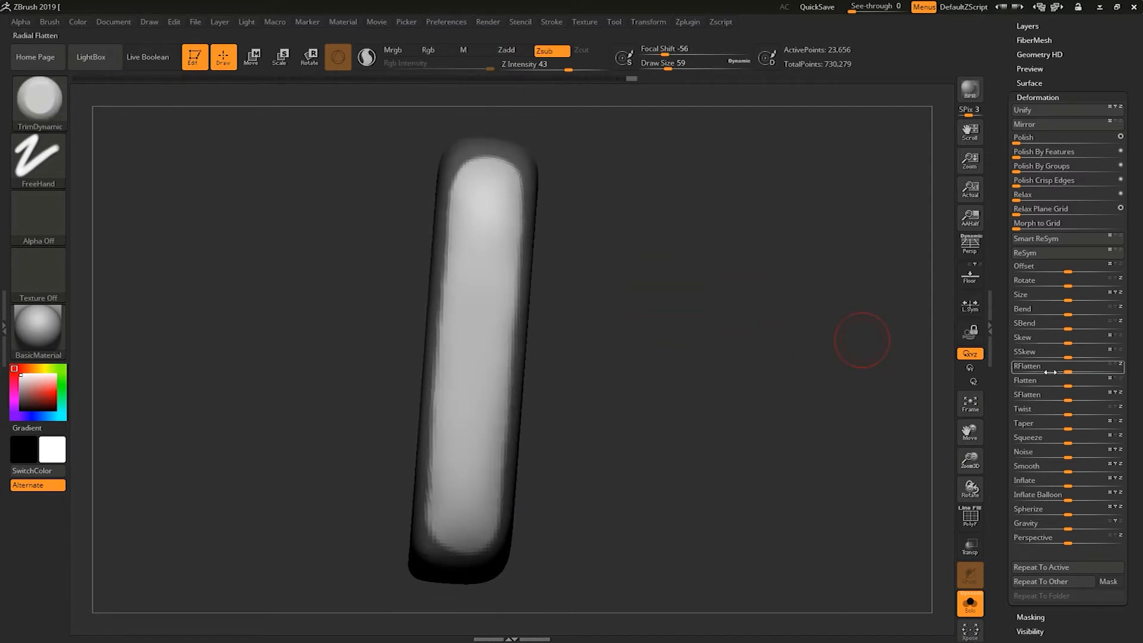
left_click(1068, 485)
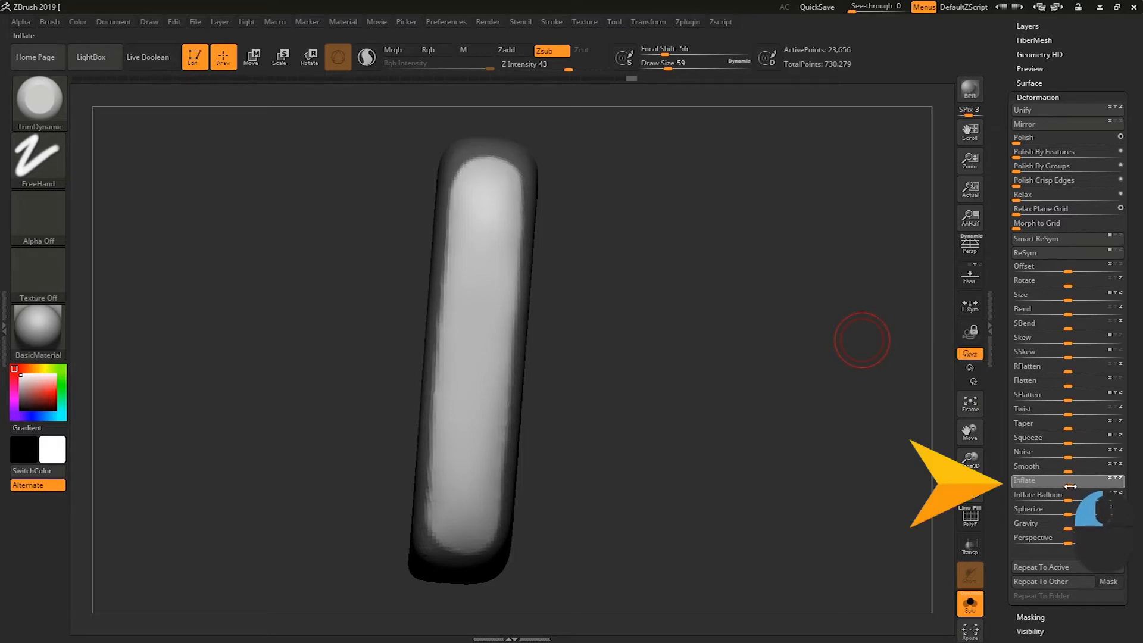
left_click_drag(1069, 486, 1054, 487)
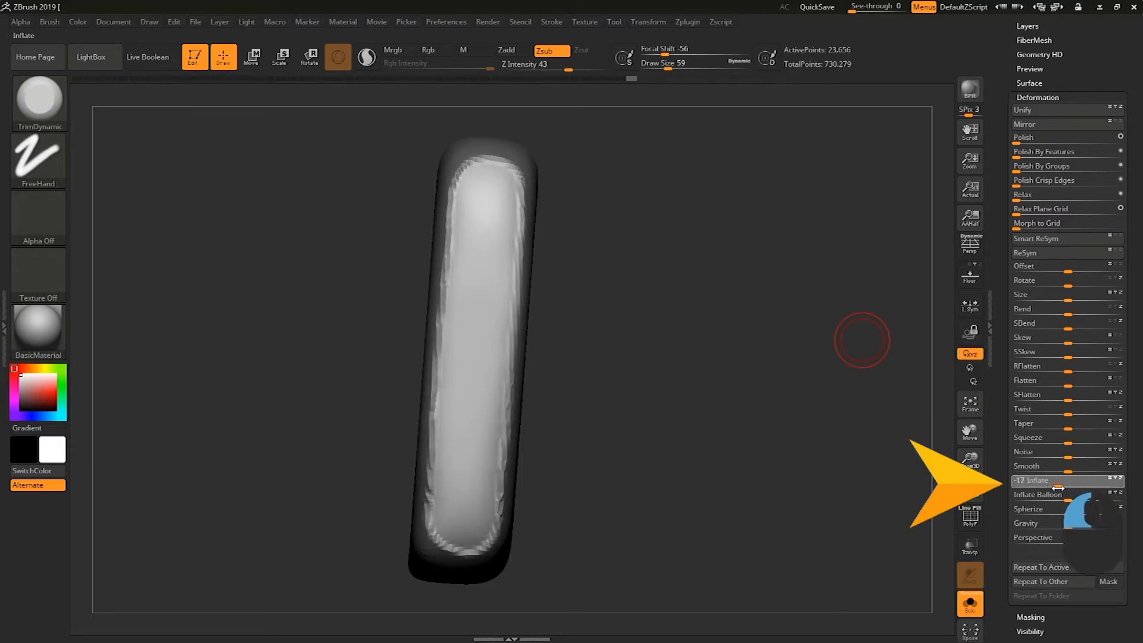
mouse_move(767, 339)
left_mouse_down("ctrl")
mouse_move(714, 407)
mouse_move(743, 439)
left_mouse_up("ctrl")
Step: Carve along the upper curve of the side panel's groove with the DamStandard brush at draw size 46
key("s")
left_click_drag(763, 379, 708, 353)
left_click(63, 98)
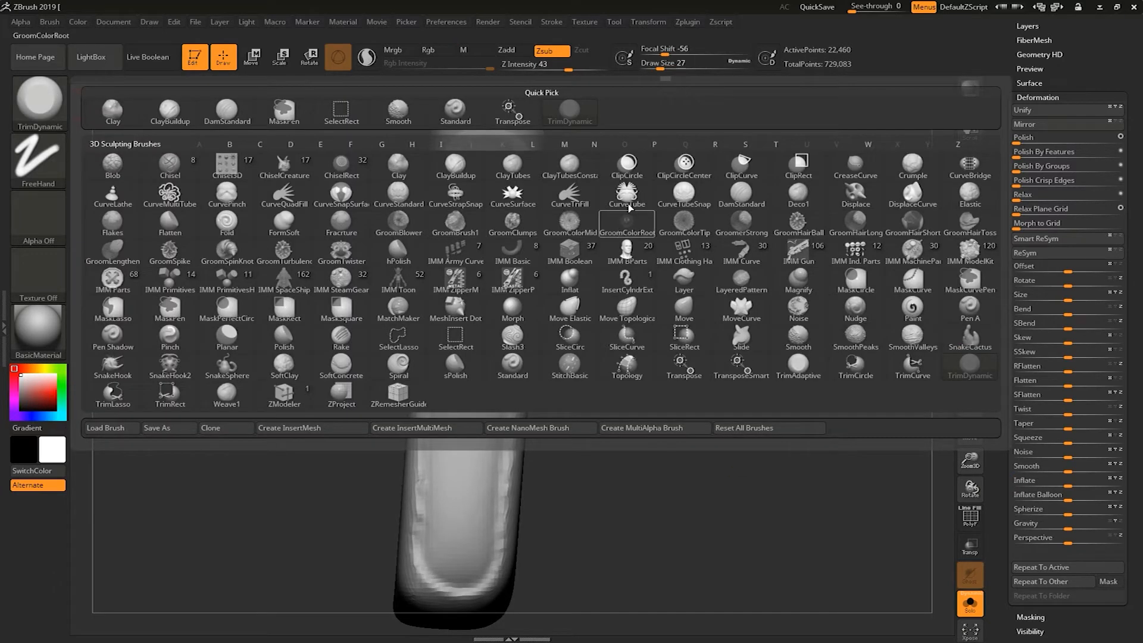
left_click(741, 194)
key("s")
left_click_drag(468, 160, 474, 161)
mouse_move(457, 148)
left_mouse_down()
mouse_move(506, 136)
mouse_move(524, 171)
left_mouse_up()
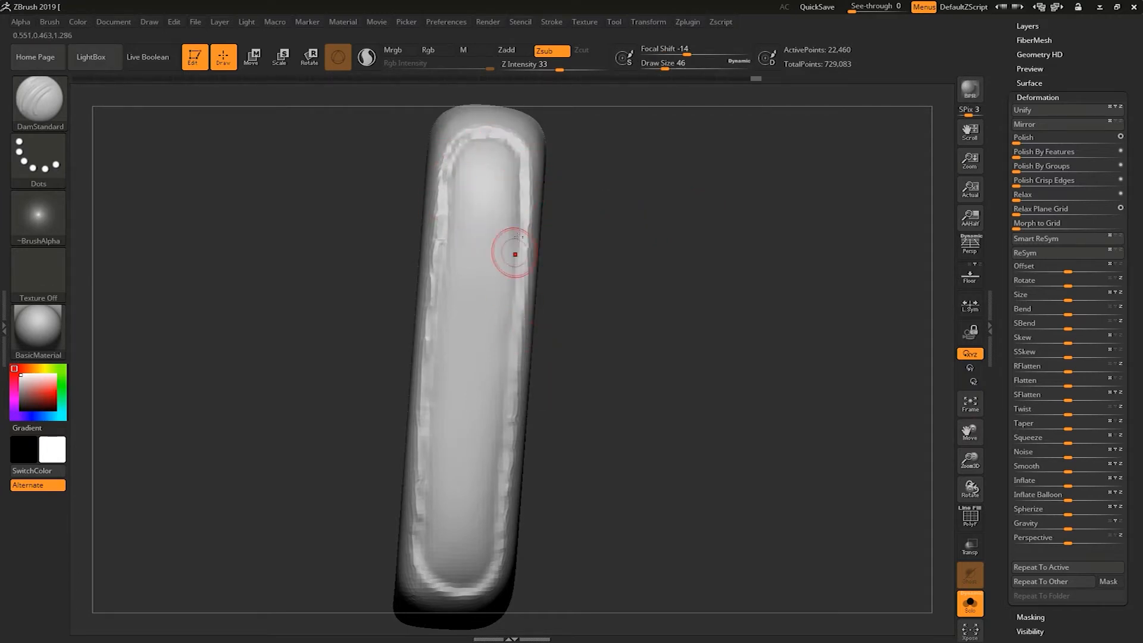
Step: Deepen the groove along the side panel's long edge with the DamStandard brush at draw size 33
left_click_drag(595, 311, 590, 248, "alt")
key("s")
left_click(587, 250)
left_click_drag(592, 203, 586, 256, "alt")
left_click_drag(444, 145, 430, 221, "alt")
left_click_drag(436, 179, 429, 283, "alt")
mouse_move(421, 352)
left_mouse_down()
mouse_move(417, 327)
mouse_move(409, 487)
left_mouse_up()
left_click_drag(417, 401, 404, 511)
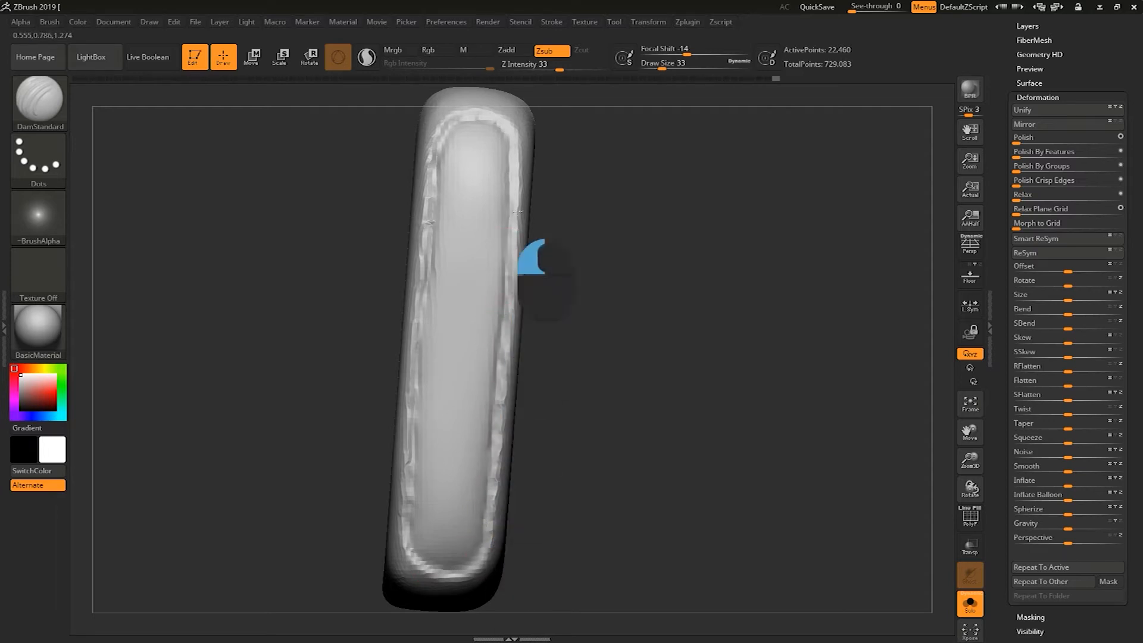
left_click_drag(584, 277, 597, 250)
mouse_move(597, 250)
left_mouse_down("alt")
mouse_move(589, 324)
mouse_move(586, 280)
mouse_move(641, 296)
mouse_move(597, 297)
left_mouse_up("alt")
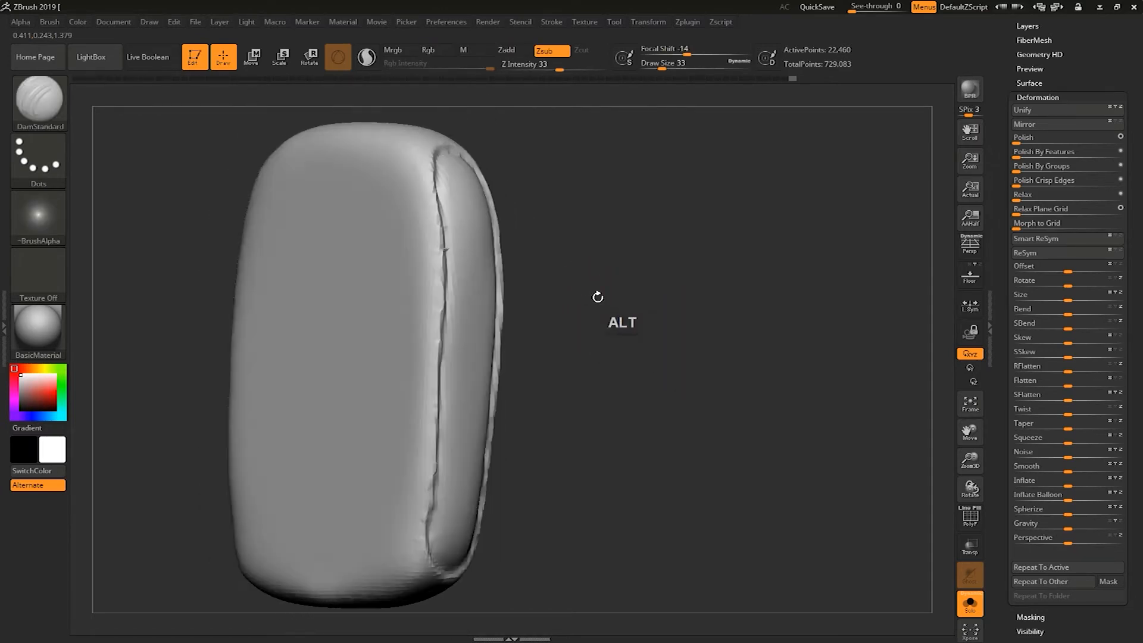
Step: Remesh the backpack with DynaMesh at resolution 384
left_click(1020, 95)
left_click(1034, 80)
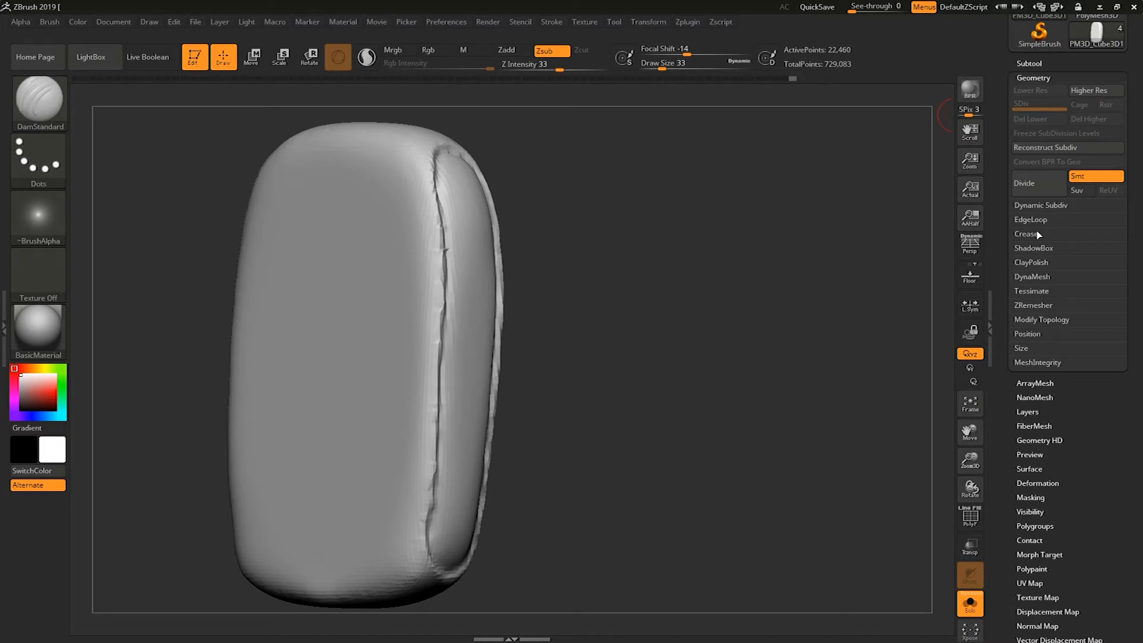
left_click(1032, 277)
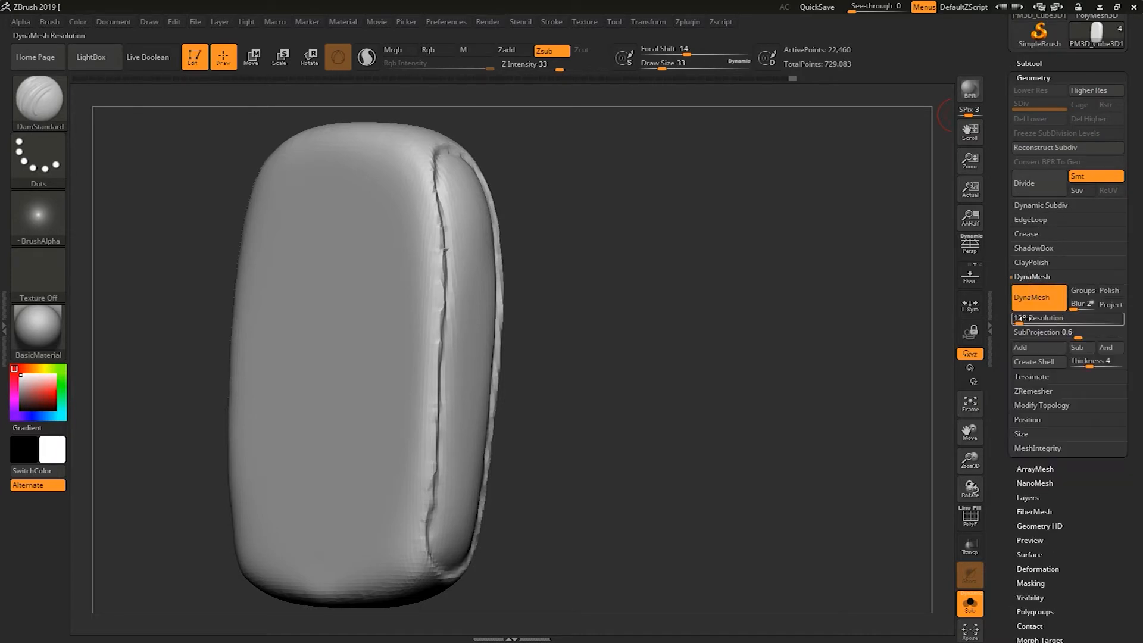
mouse_move(816, 306)
left_mouse_down("ctrl")
mouse_move(717, 474)
mouse_move(754, 332)
mouse_move(681, 312)
left_mouse_up("ctrl")
key("s")
left_click_drag(497, 224, 546, 205)
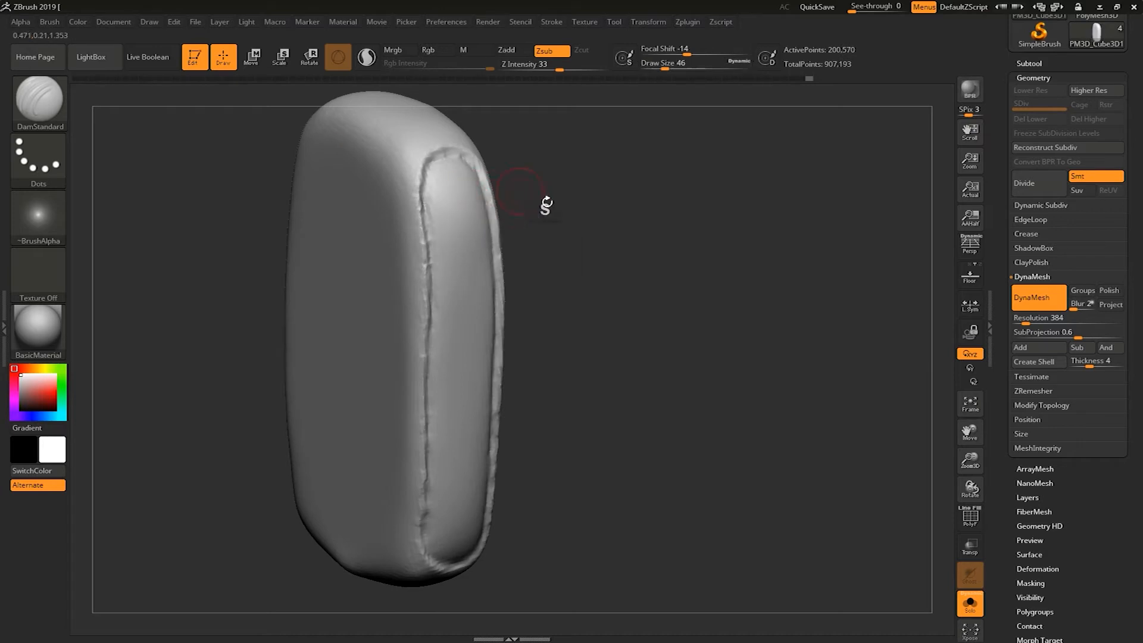
Step: Apply ClayPolish to the backpack and clear the mask it leaves
left_click(1028, 262)
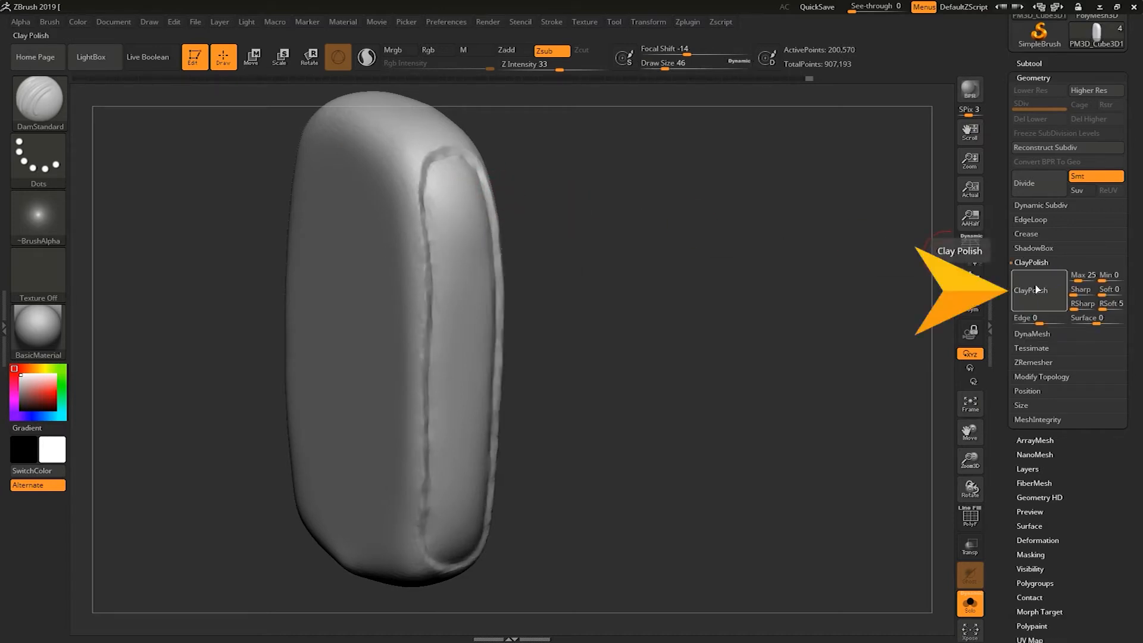
left_click(1034, 266)
left_click_drag(806, 311, 731, 467, "ctrl")
left_click_drag(750, 405, 882, 386)
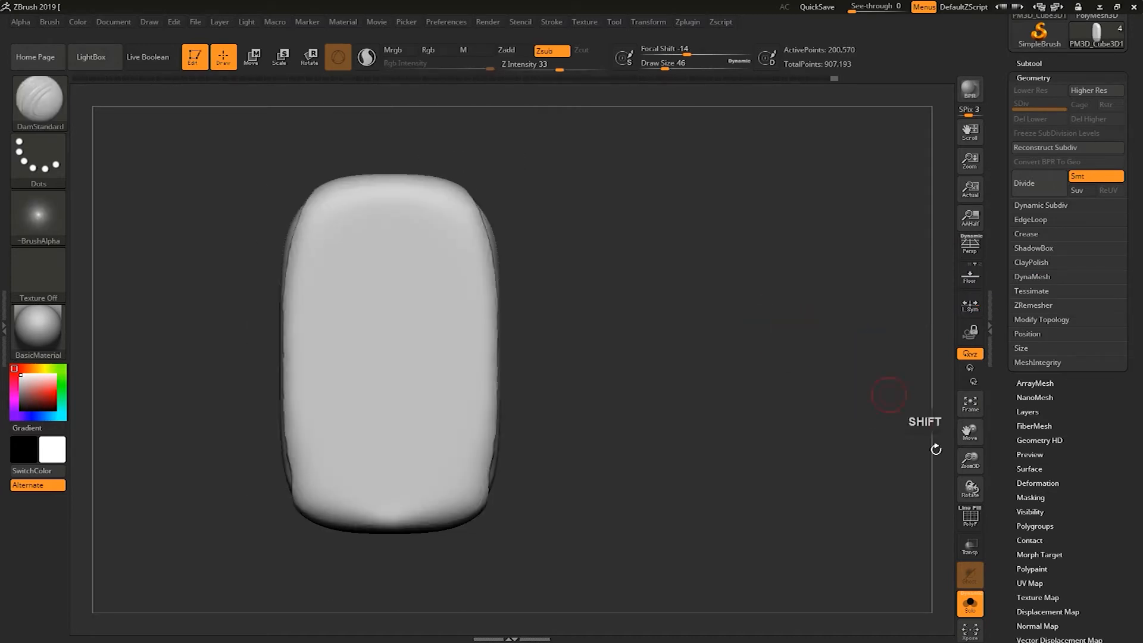
Step: Bring the whole character back into view and append a Cylinder3D subtool
left_click(970, 602)
left_click_drag(756, 245, 789, 286)
left_click_drag(788, 286, 798, 350, "shift")
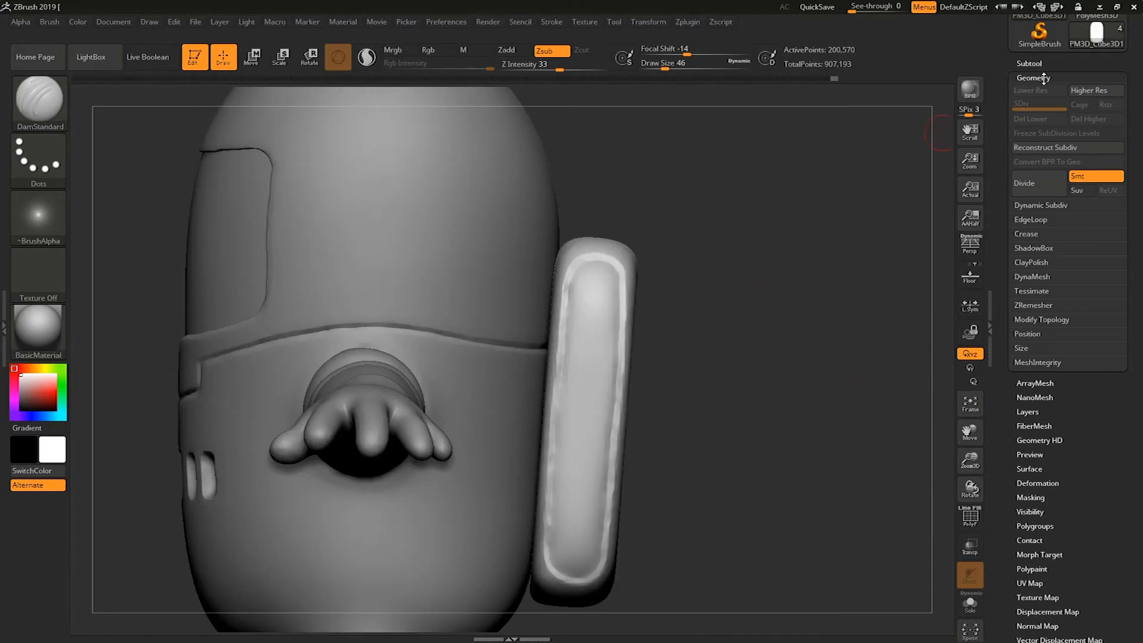
left_click(1028, 64)
left_click(1099, 350)
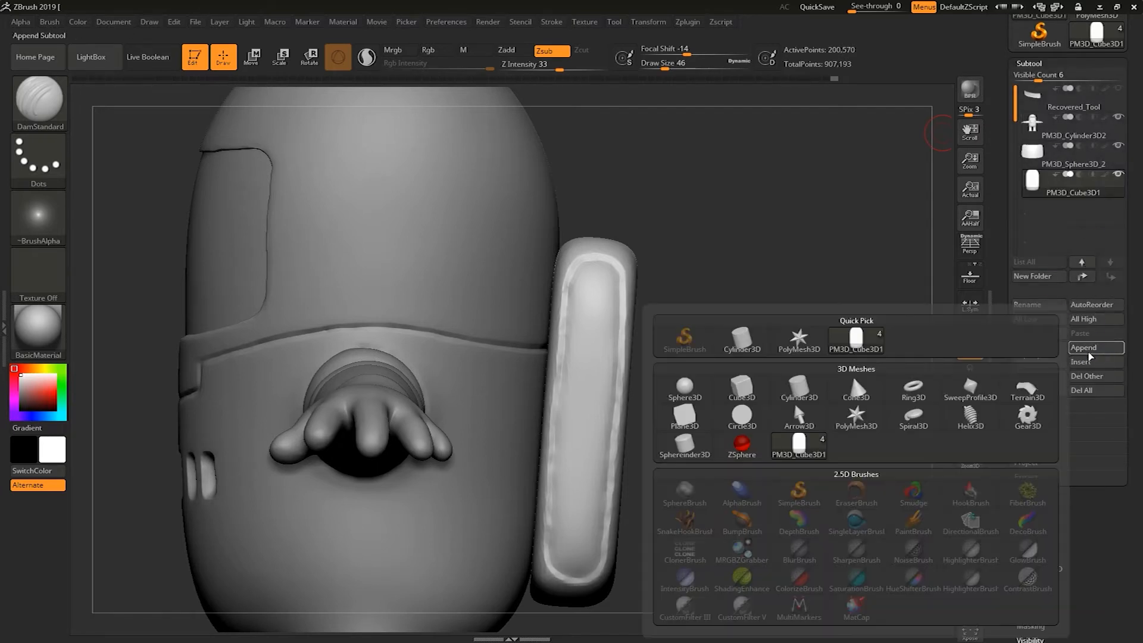
mouse_move(814, 392)
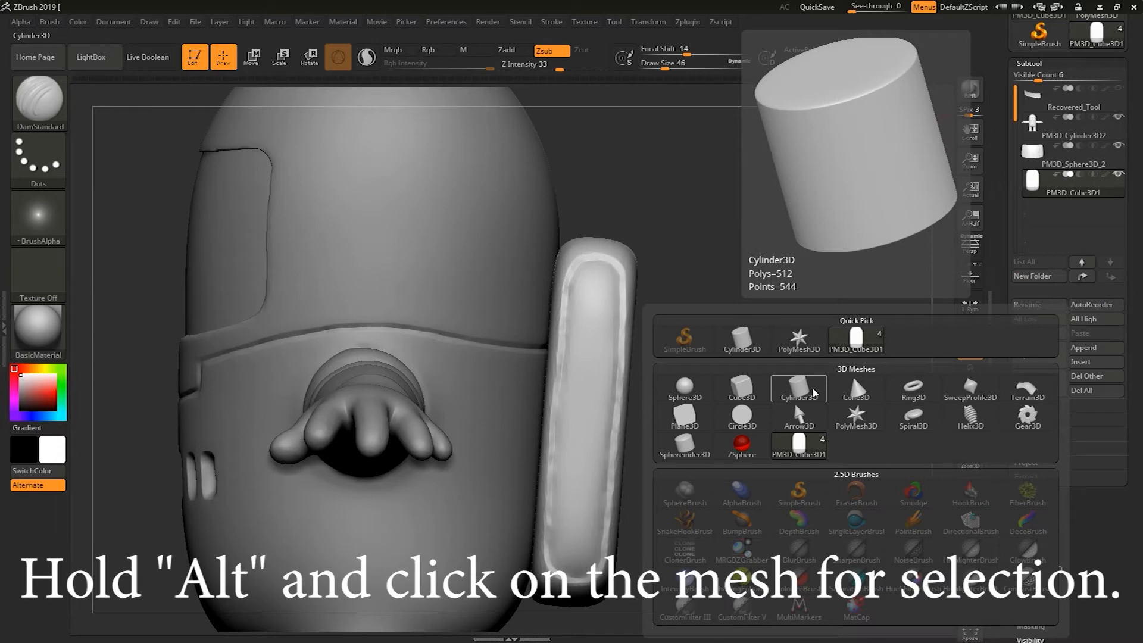
left_click(814, 389)
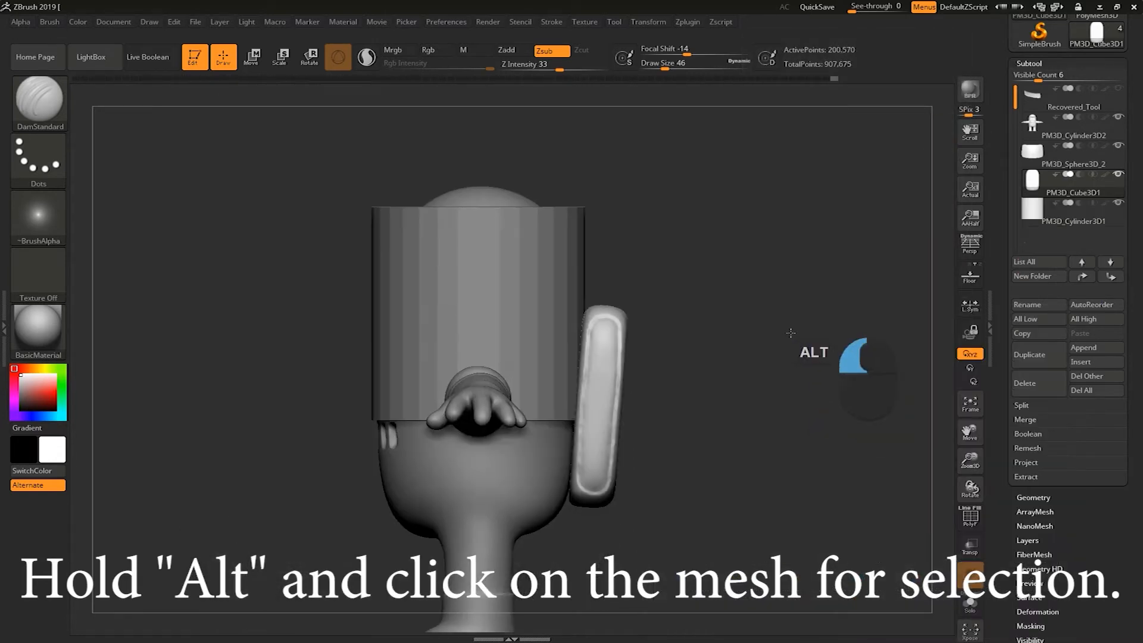
Step: Turn the appended cylinder so its flat face points sideways, and scale it down to roughly half its size
left_click(577, 228, "alt")
key("w")
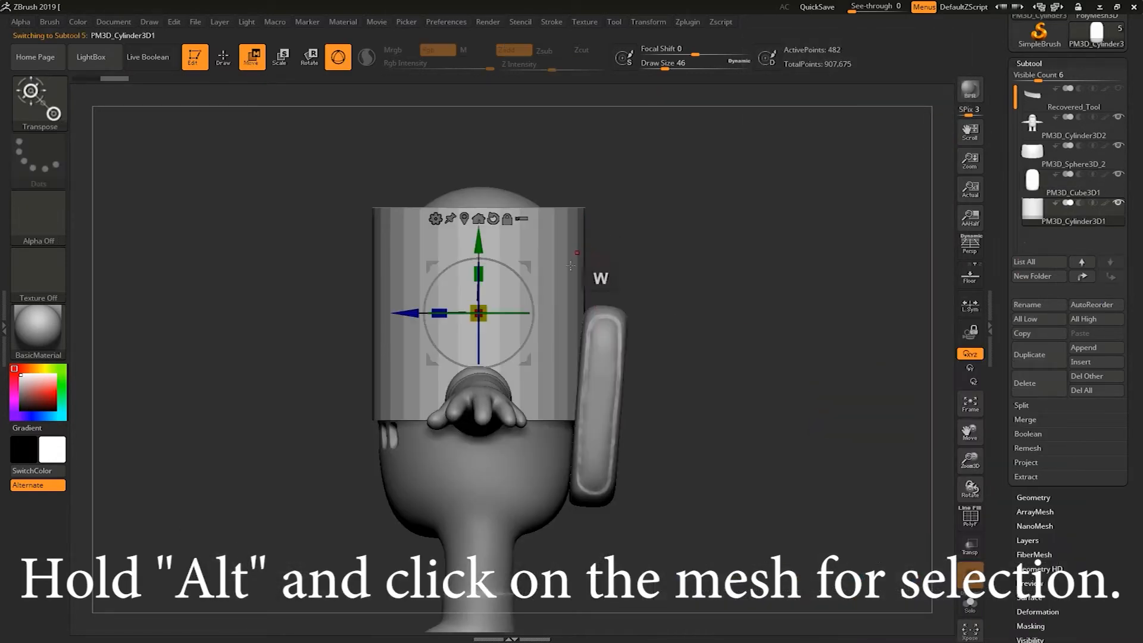
left_click_drag(478, 294, 484, 380, "shift")
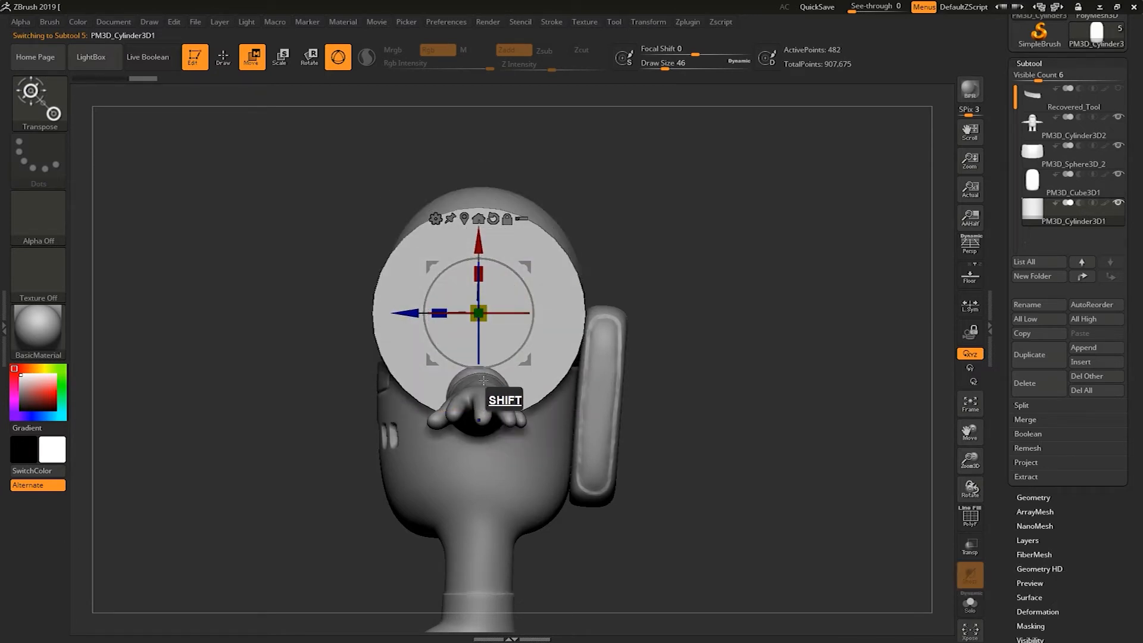
left_click_drag(615, 227, 607, 309, "alt")
left_click_drag(488, 313, 438, 407)
left_click_drag(509, 354, 596, 476)
left_click_drag(724, 362, 765, 332, "shift")
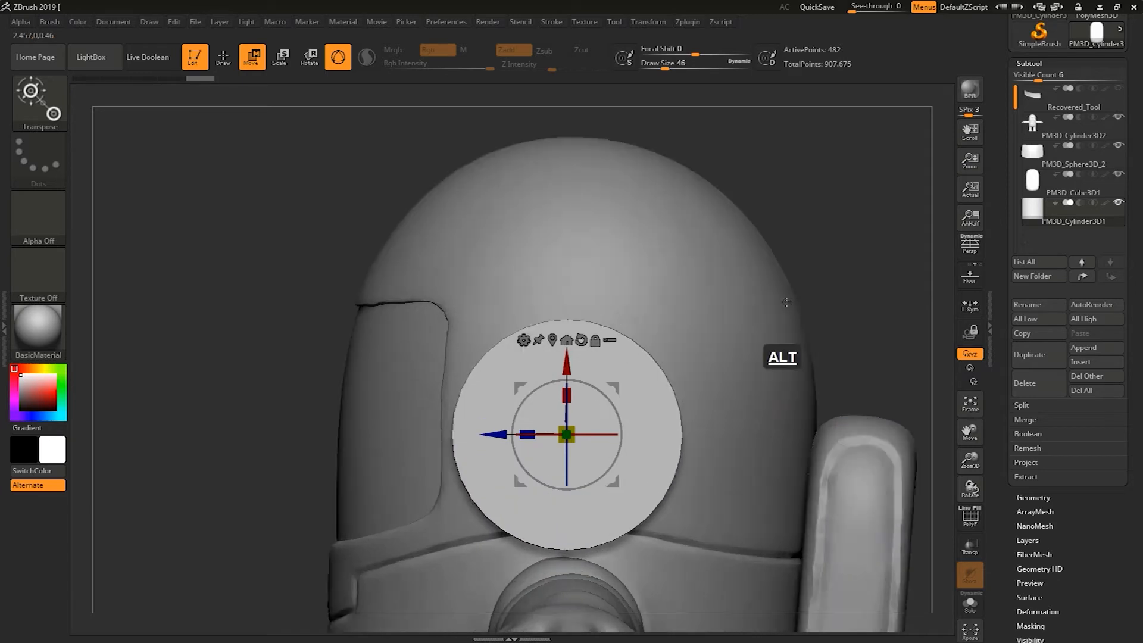
Step: Scale the cylinder down further and place it against the side of the head, above the arm
left_click_drag(881, 267, 523, 314, "alt")
left_click_drag(418, 330, 359, 418)
left_click_drag(371, 342, 457, 339)
left_click_drag(544, 268, 542, 305)
left_click_drag(779, 196, 697, 333)
left_click_drag(704, 344, 668, 298, "alt")
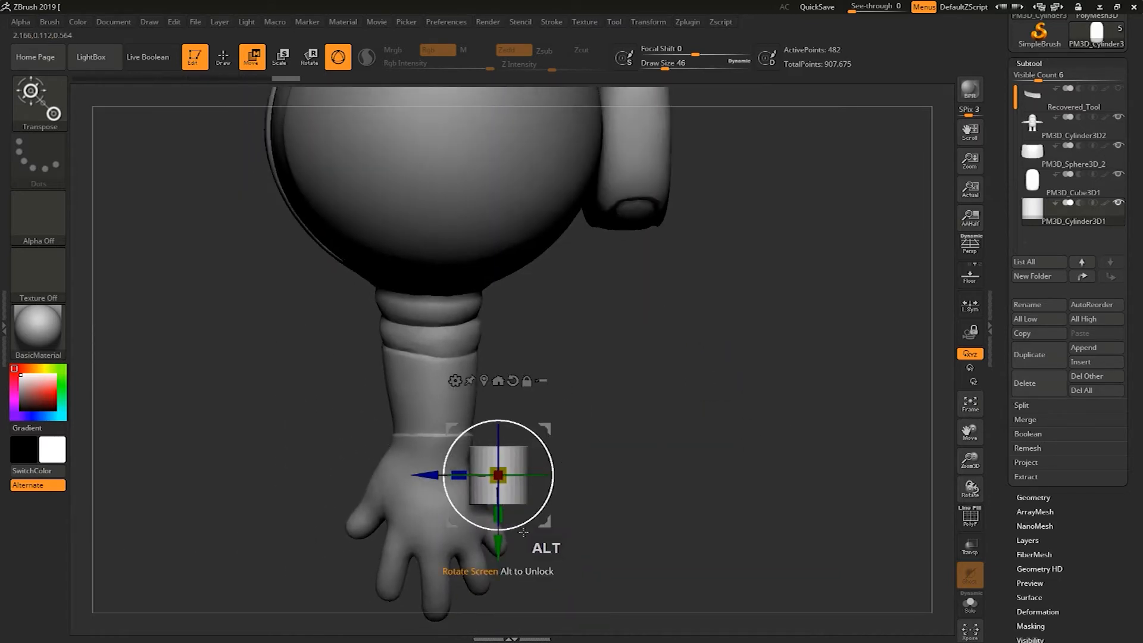
left_click_drag(502, 545, 505, 346)
left_click_drag(566, 376, 586, 253)
left_click_drag(723, 184, 721, 280, "alt")
left_click_drag(431, 273, 264, 274)
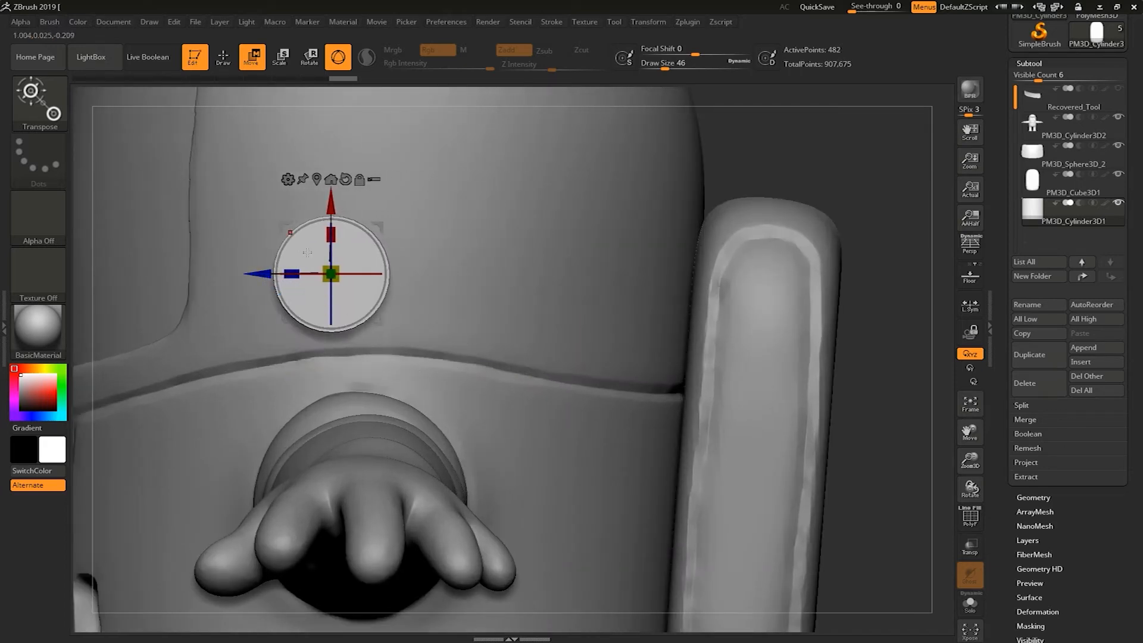
Step: Flatten the cylinder into a disc and sink it into the side of the helmet beside the visor
left_click_drag(799, 170, 846, 197)
left_click_drag(682, 242, 757, 276, "alt")
left_click_drag(501, 264, 534, 266)
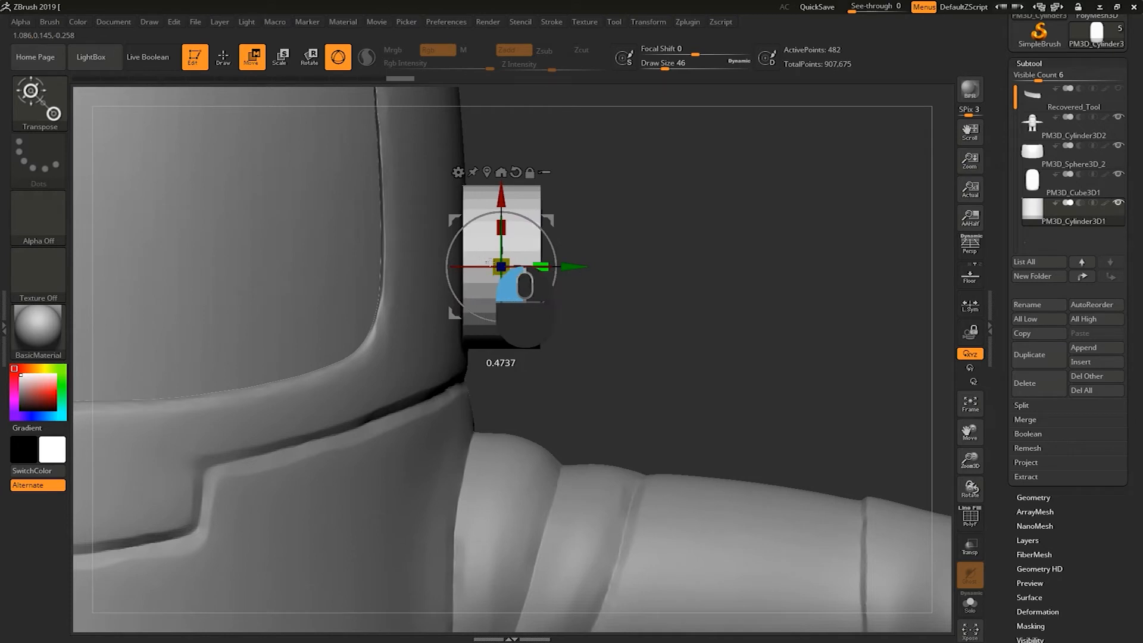
left_click_drag(597, 290, 536, 288, "shift")
left_click_drag(943, 148, 713, 232)
left_click_drag(532, 275, 526, 275)
mouse_move(660, 300)
left_mouse_down()
mouse_move(643, 337)
mouse_move(639, 296)
left_mouse_up()
left_click_drag(859, 331, 818, 278, "alt")
Step: Make the disc on the helmet the active subtool and convert it with DynaMesh at resolution 128
left_click(1063, 211)
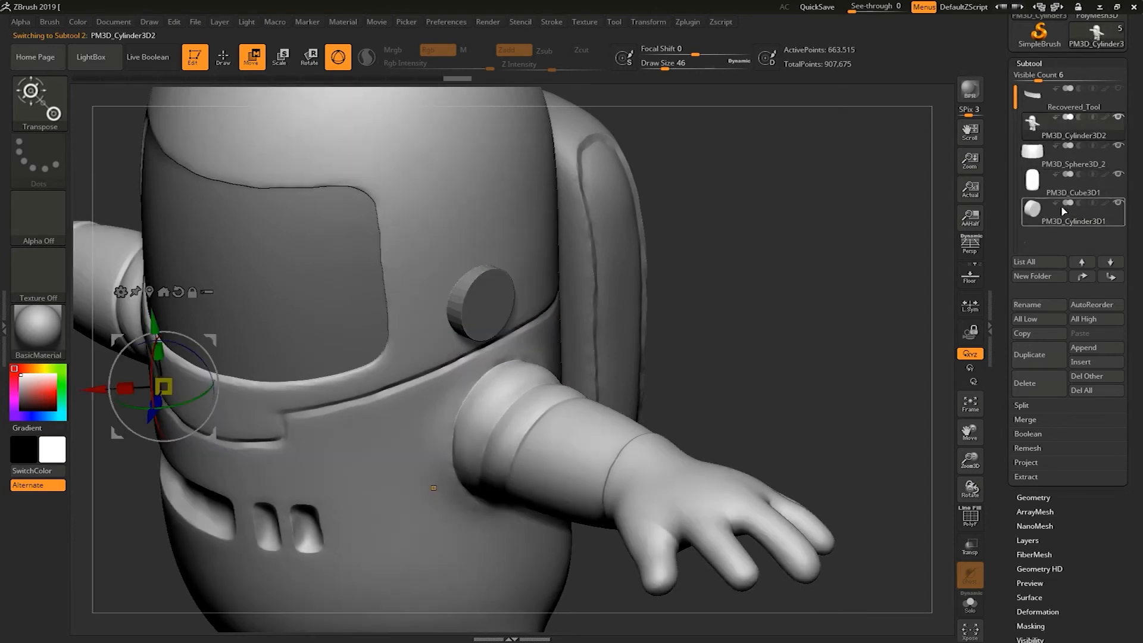
left_click(1045, 223)
left_click(1029, 65)
left_click(1033, 78)
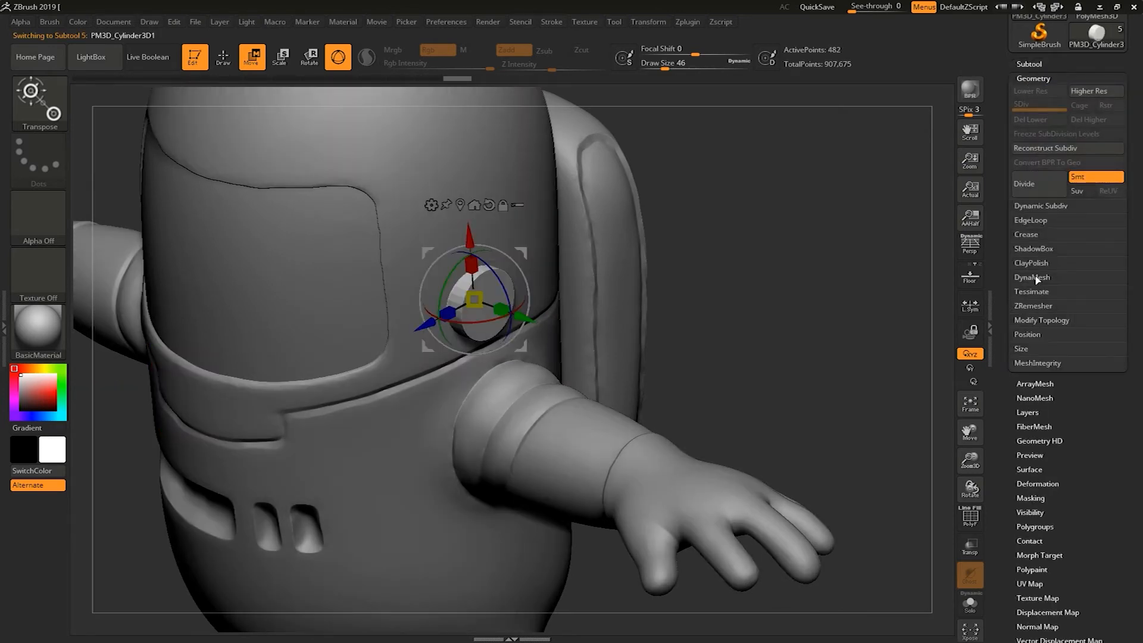
left_click(1033, 277)
left_click(1025, 303)
Step: Smooth the rim of the disc on the helmet with the Smooth brush
left_click_drag(848, 298, 851, 346, "alt")
key("q")
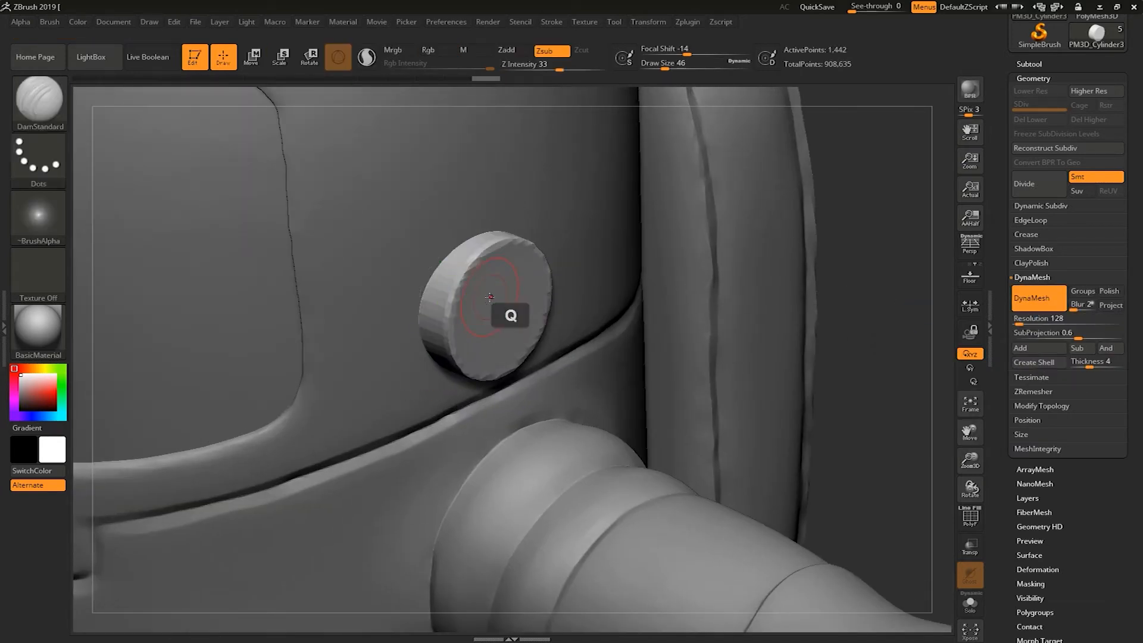
key("shift")
mouse_move(453, 312)
left_mouse_down("shift")
mouse_move(460, 285)
mouse_move(504, 247)
mouse_move(445, 323)
mouse_move(497, 388)
mouse_move(550, 304)
mouse_move(479, 383)
mouse_move(514, 247)
left_mouse_up("shift")
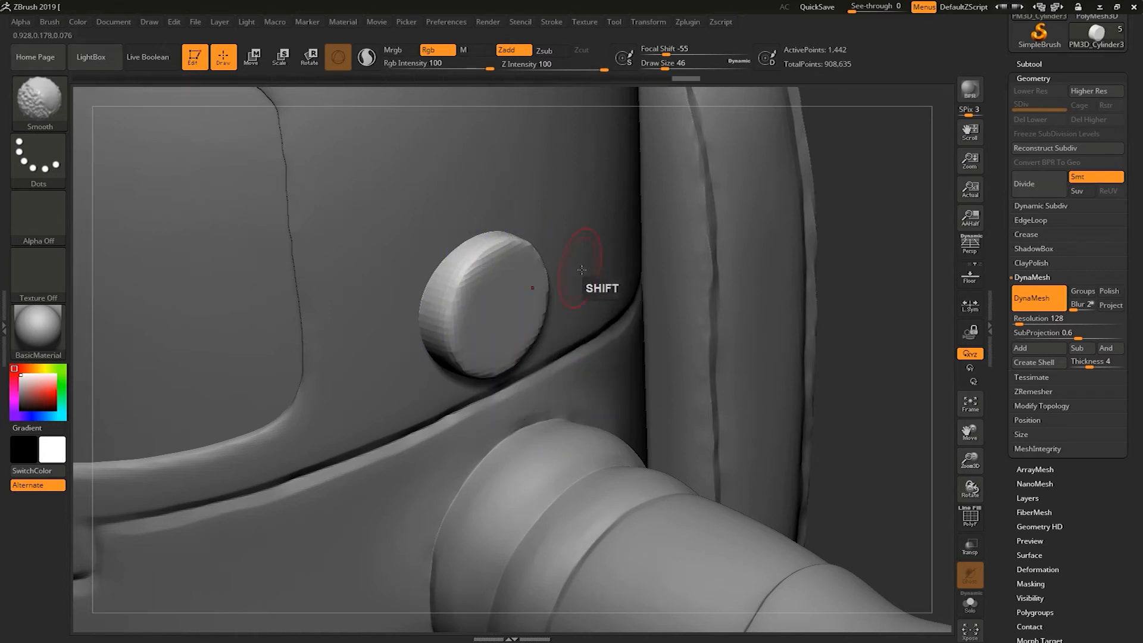
Step: Remesh the disc with DynaMesh at resolution 240
left_click(1019, 322)
left_click_drag(1022, 322, 1021, 323)
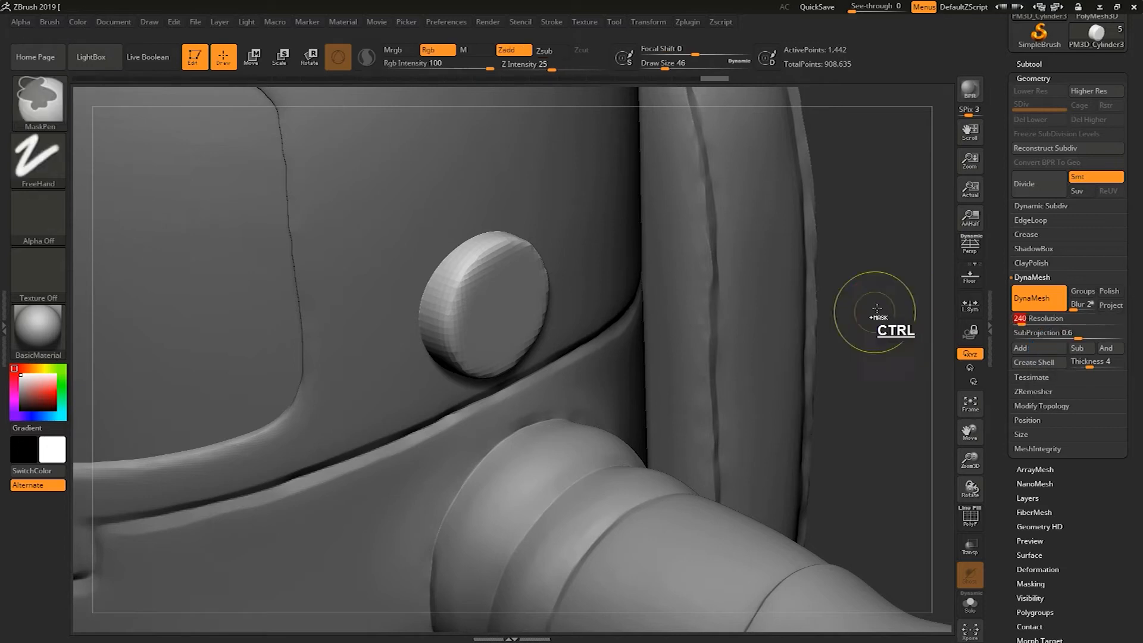
left_click_drag(859, 380, 884, 364, "ctrl")
Step: Trim a bevel along the disc's outer edge with the TrimDynamic brush at draw size 46
mouse_move(878, 351)
left_mouse_down()
mouse_move(848, 337)
mouse_move(767, 336)
left_mouse_up()
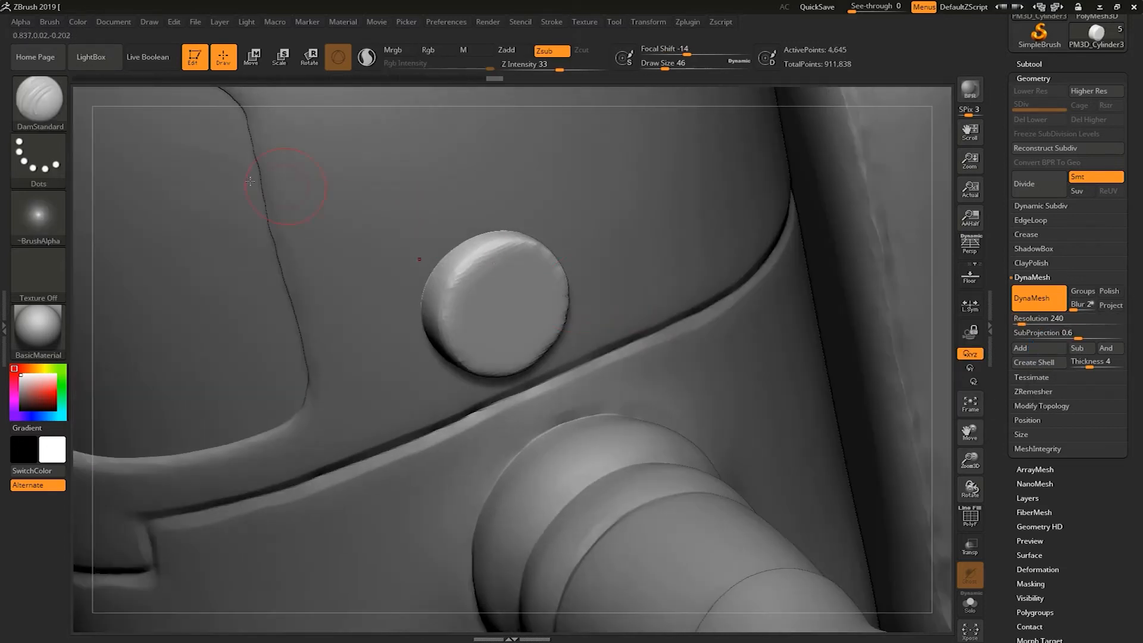
left_click(42, 111)
left_click(988, 367)
mouse_move(451, 293)
left_mouse_down()
mouse_move(500, 249)
mouse_move(458, 277)
mouse_move(497, 262)
mouse_move(448, 312)
mouse_move(458, 279)
mouse_move(455, 346)
mouse_move(511, 364)
mouse_move(561, 296)
mouse_move(544, 246)
mouse_move(527, 238)
mouse_move(532, 253)
left_mouse_up()
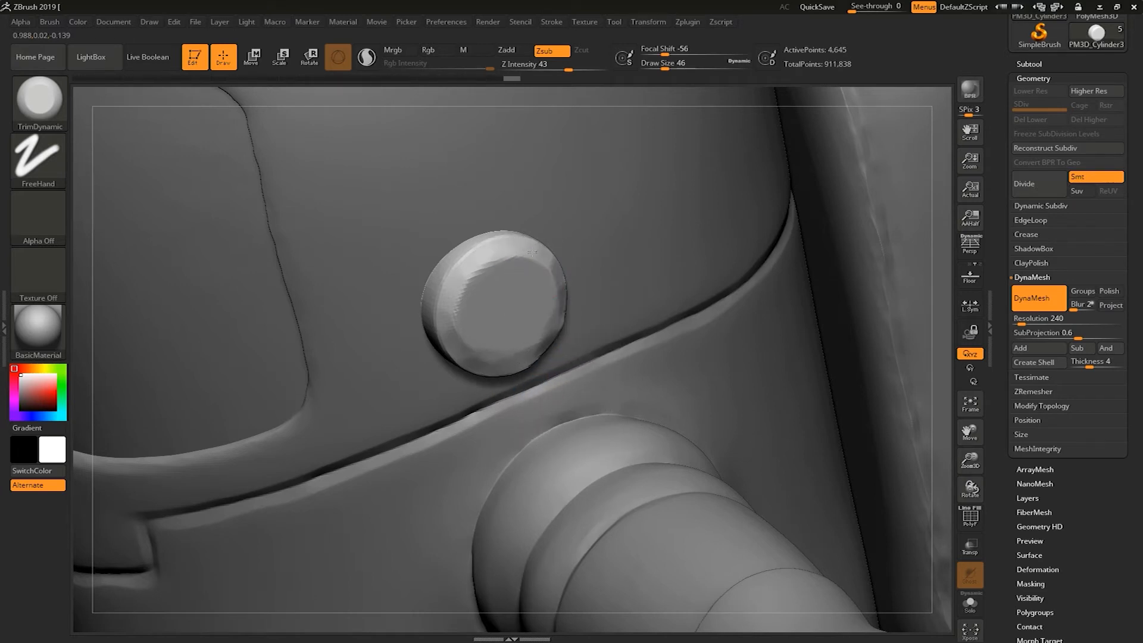
left_click_drag(953, 272, 941, 243)
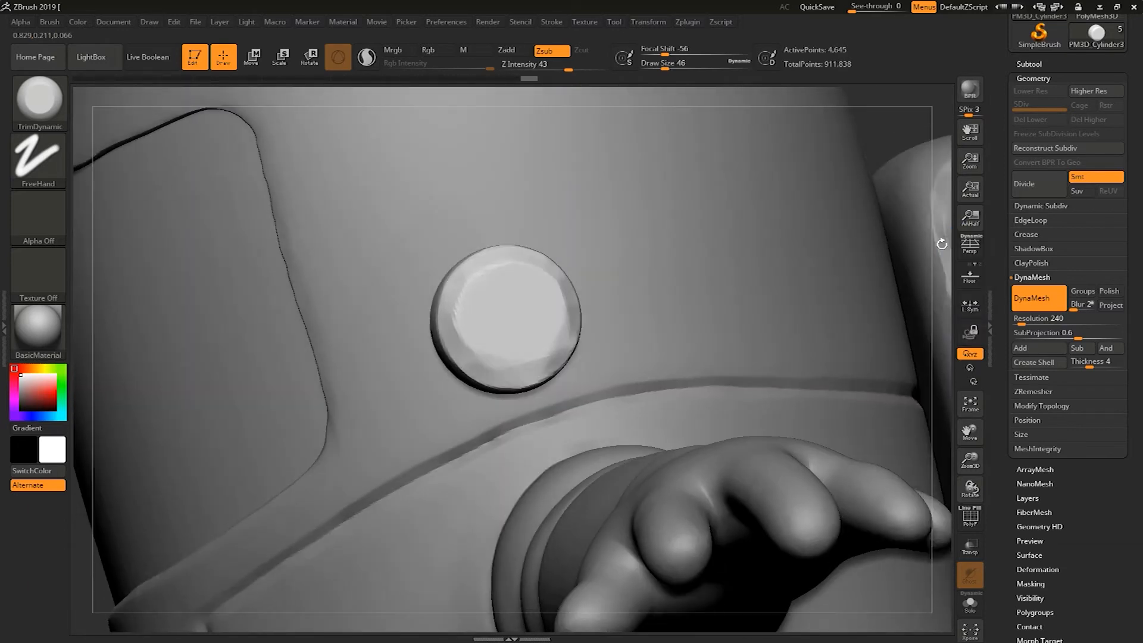
Step: Isolate the disc and widen and even out the bevel around its flat face with TrimDynamic strokes
left_click(974, 606)
mouse_move(845, 367)
left_mouse_down()
mouse_move(816, 340)
mouse_move(847, 385)
mouse_move(842, 372)
left_mouse_up()
mouse_move(552, 436)
left_mouse_down()
mouse_move(480, 423)
mouse_move(544, 425)
mouse_move(570, 447)
mouse_move(593, 439)
mouse_move(603, 431)
mouse_move(559, 430)
mouse_move(603, 417)
mouse_move(531, 441)
mouse_move(590, 422)
mouse_move(640, 369)
mouse_move(635, 290)
mouse_move(678, 331)
left_mouse_up()
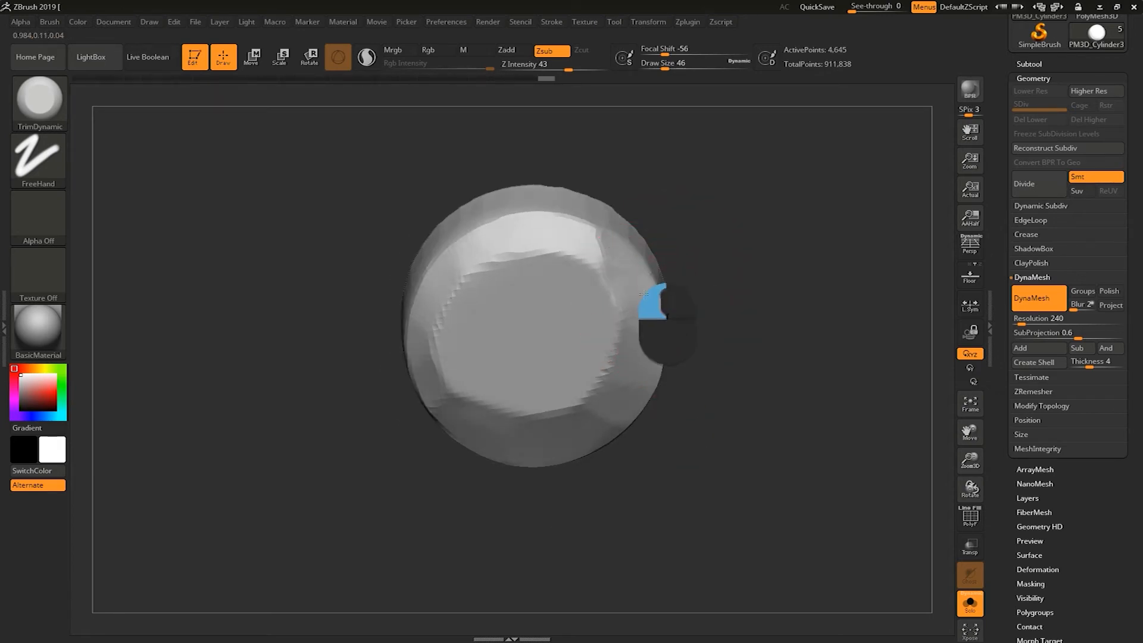
left_click_drag(617, 274, 586, 422)
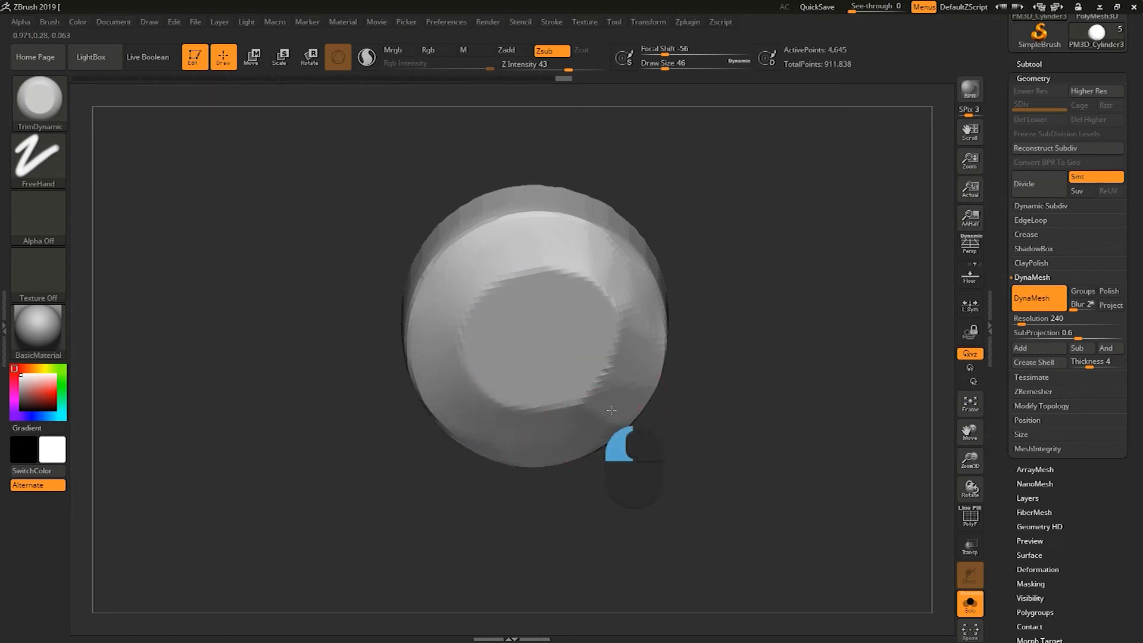
left_click_drag(586, 242, 643, 288)
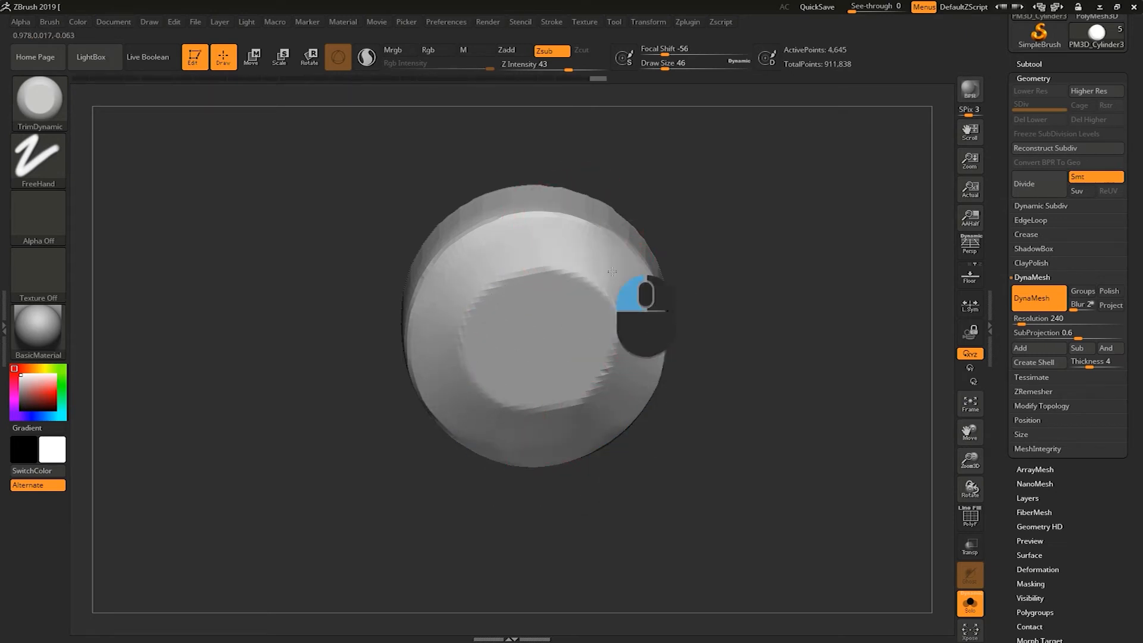
left_click_drag(551, 256, 630, 276)
mouse_move(463, 262)
left_mouse_down()
mouse_move(541, 246)
mouse_move(594, 259)
mouse_move(456, 271)
mouse_move(433, 315)
mouse_move(556, 250)
left_mouse_up()
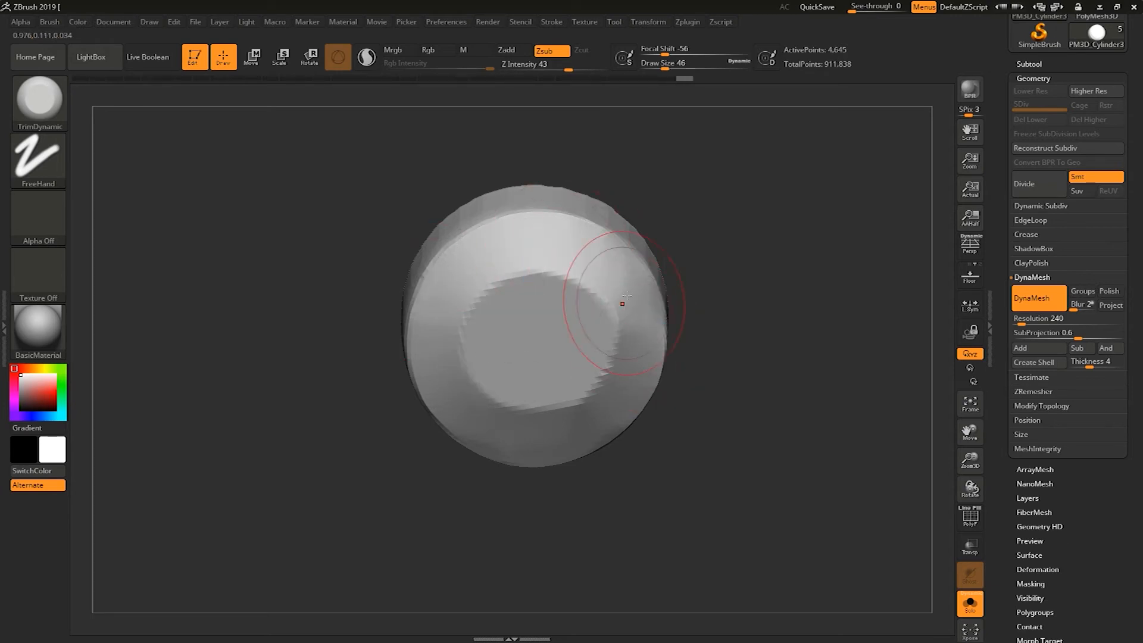
Step: Trim the isolated disc's sloped bevel further with TrimDynamic strokes and undo the last stroke
mouse_move(445, 398)
left_mouse_down()
mouse_move(439, 336)
mouse_move(451, 279)
left_mouse_up()
mouse_move(456, 400)
left_mouse_down()
mouse_move(449, 273)
mouse_move(429, 325)
mouse_move(514, 221)
left_mouse_up()
mouse_move(575, 272)
left_mouse_down("shift")
mouse_move(578, 395)
mouse_move(518, 393)
mouse_move(475, 333)
left_mouse_up("shift")
mouse_move(696, 276)
left_mouse_down()
mouse_move(738, 240)
mouse_move(698, 311)
mouse_move(716, 225)
mouse_move(682, 194)
mouse_move(682, 204)
left_mouse_up()
mouse_move(534, 429)
left_mouse_down()
mouse_move(511, 436)
mouse_move(549, 420)
mouse_move(501, 441)
mouse_move(604, 396)
mouse_move(595, 426)
mouse_move(635, 340)
mouse_move(565, 424)
left_mouse_up()
key("ctrl+z")
Step: Set the TrimDynamic draw size to 59, flatten the bevel all around the disc, and show the whole character again
key("s")
left_click_drag(697, 309, 634, 322)
mouse_move(410, 393)
left_mouse_down()
mouse_move(450, 436)
mouse_move(445, 416)
mouse_move(470, 430)
mouse_move(381, 333)
mouse_move(418, 346)
left_mouse_up()
left_click_drag(566, 247, 556, 315)
mouse_move(439, 280)
left_mouse_down()
mouse_move(450, 226)
mouse_move(420, 235)
mouse_move(523, 223)
mouse_move(404, 241)
mouse_move(447, 394)
left_mouse_up()
left_click_drag(559, 405, 648, 254)
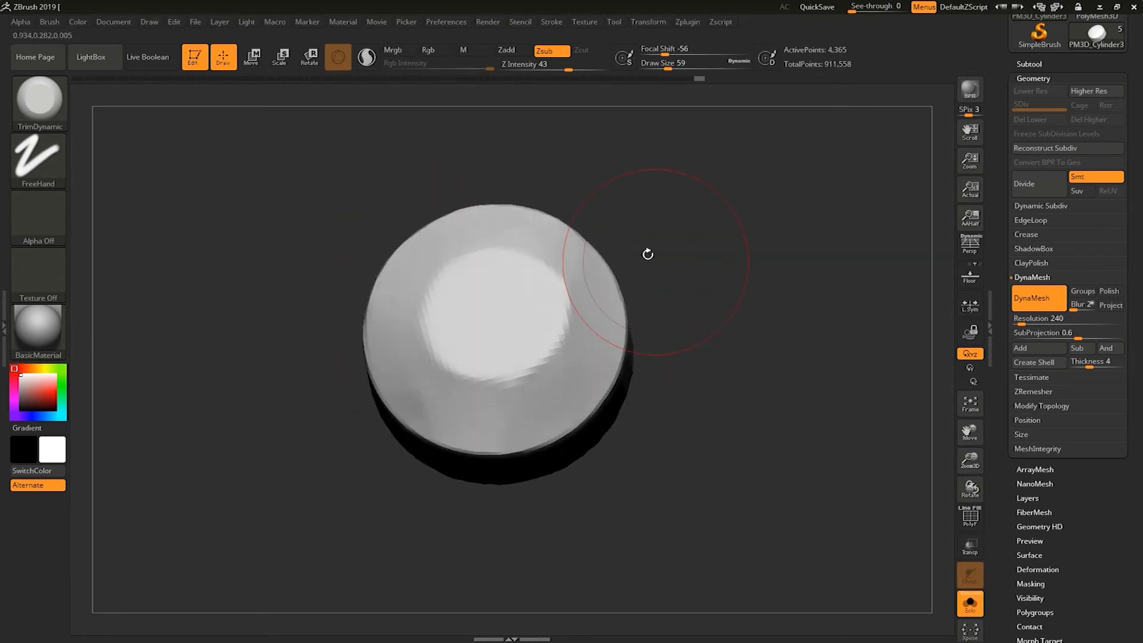
left_click(925, 563)
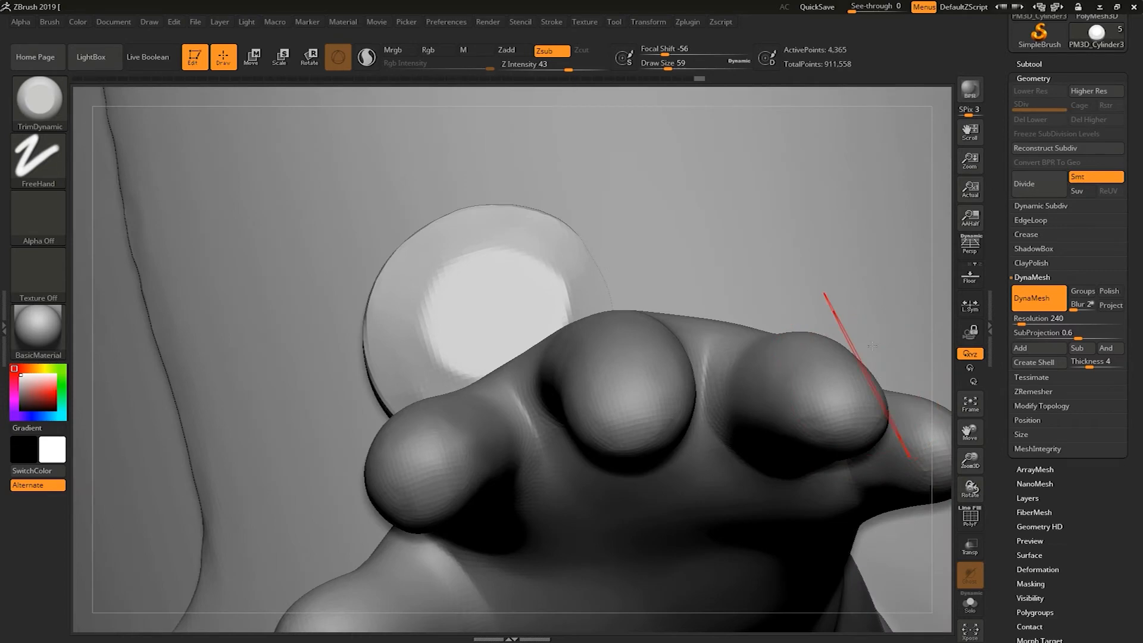
left_click_drag(986, 322, 949, 417)
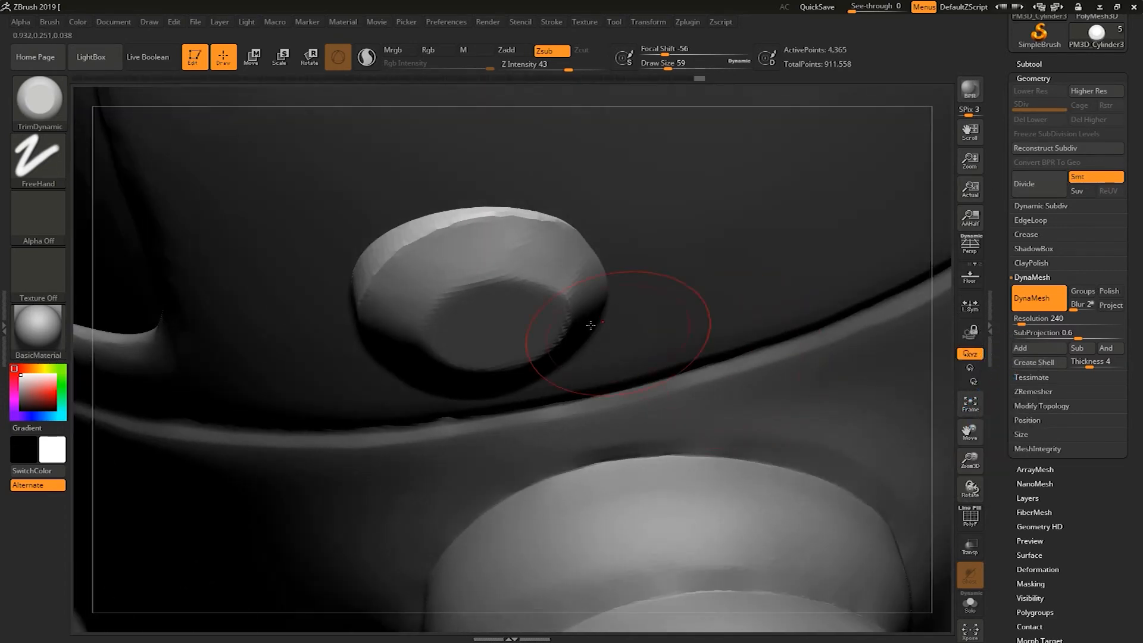
Step: Scale the disc up to about 1.11 and adjust how it sits against the helmet's side
key("w")
left_click_drag(492, 340, 514, 318)
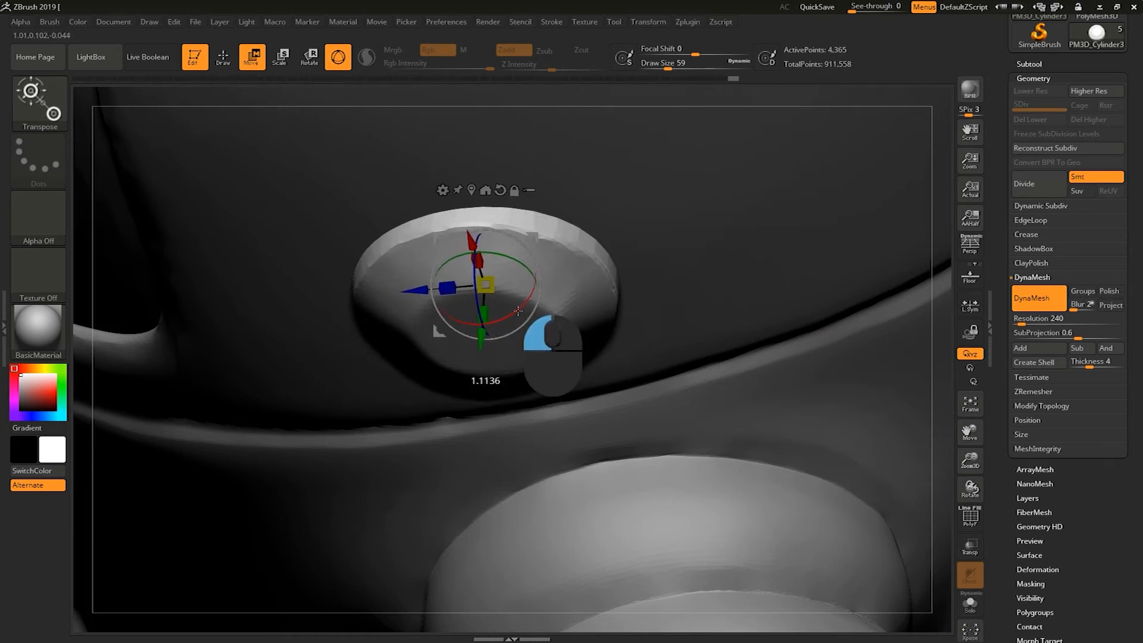
left_click_drag(481, 345, 484, 342)
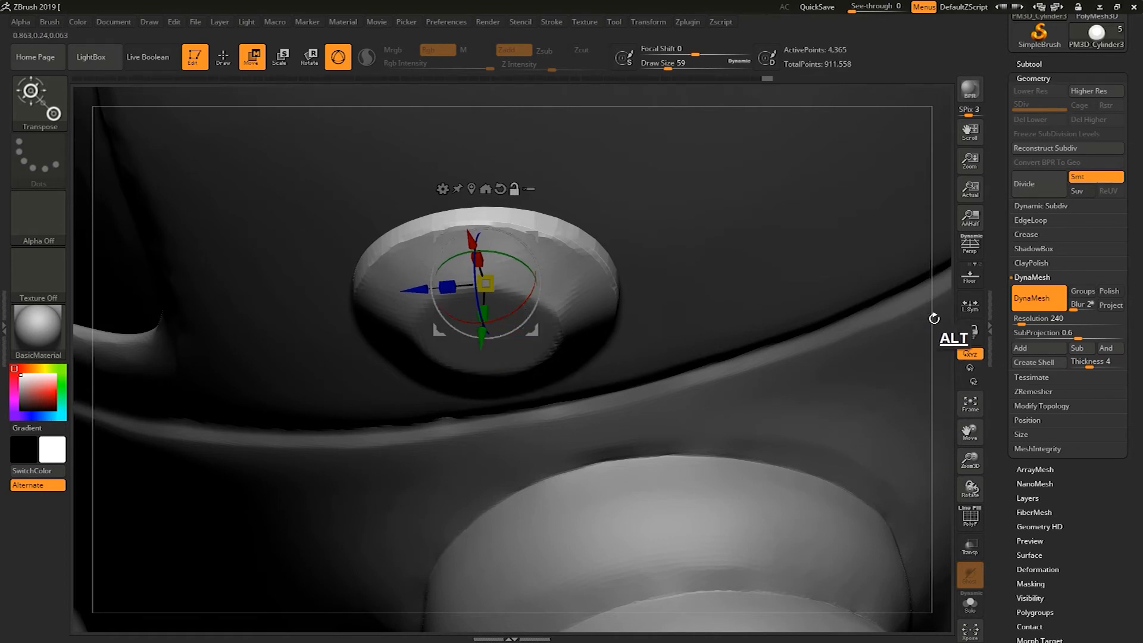
left_click_drag(902, 219, 505, 292)
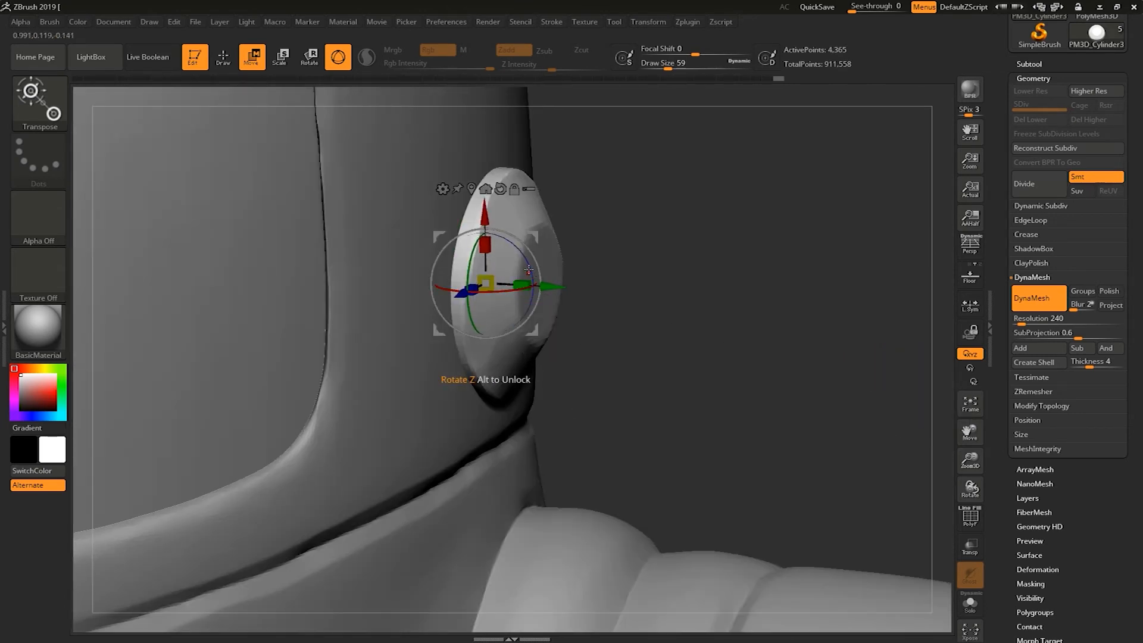
left_click_drag(669, 307, 699, 256, "alt")
left_click_drag(774, 241, 665, 291, "alt")
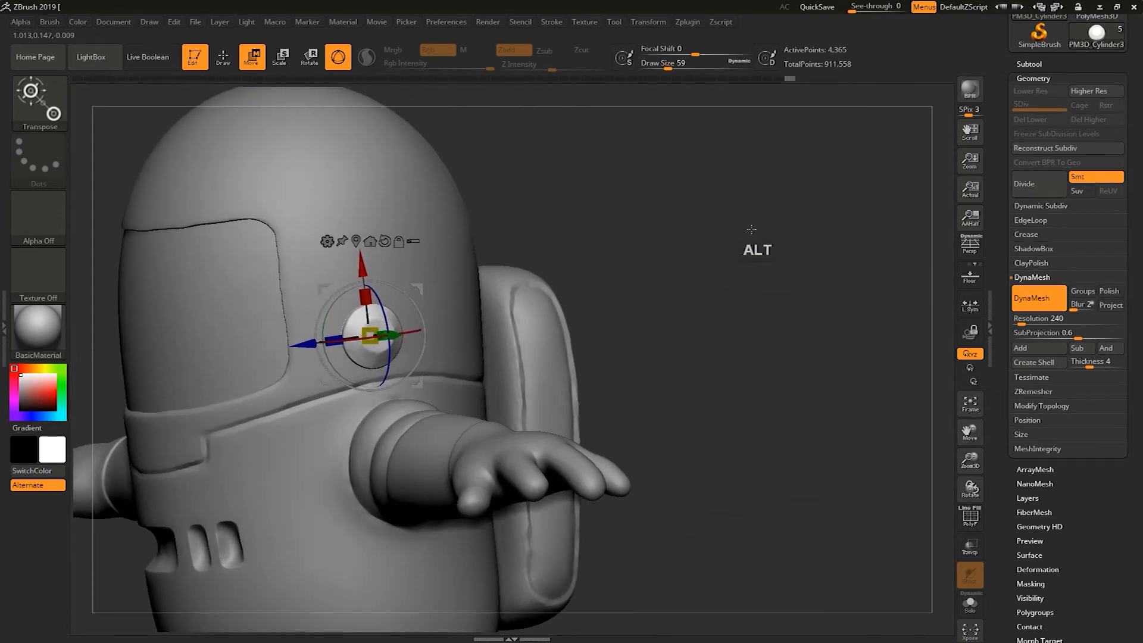
Step: Duplicate the disc subtool and move the copy back from the helmet to the backpack's side
left_click(1029, 64)
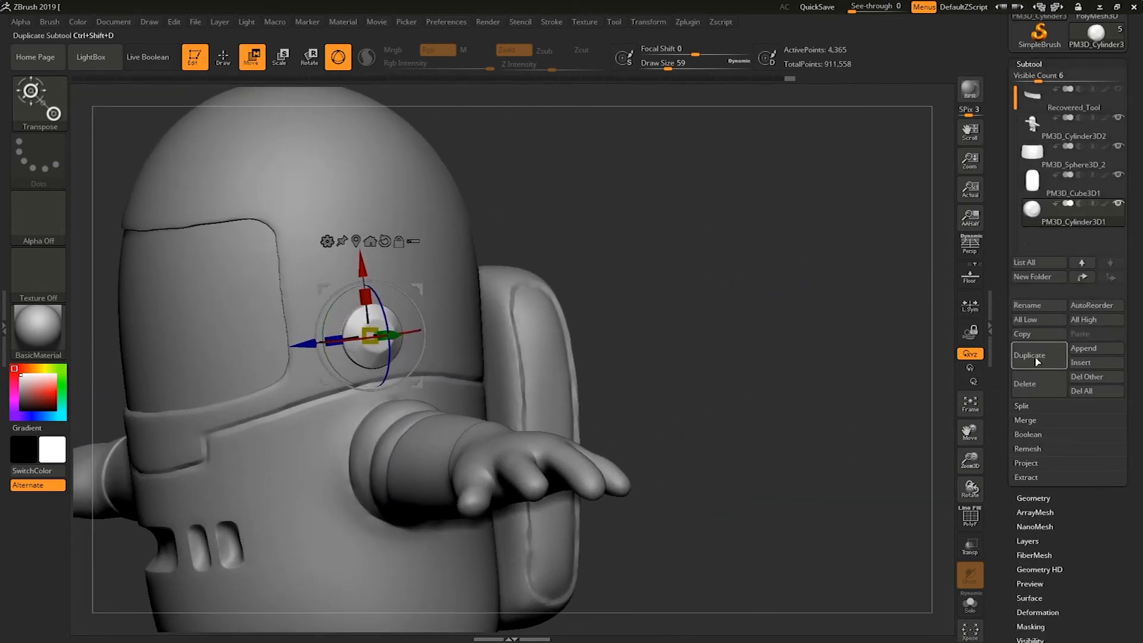
left_click_drag(815, 366, 669, 356, "shift")
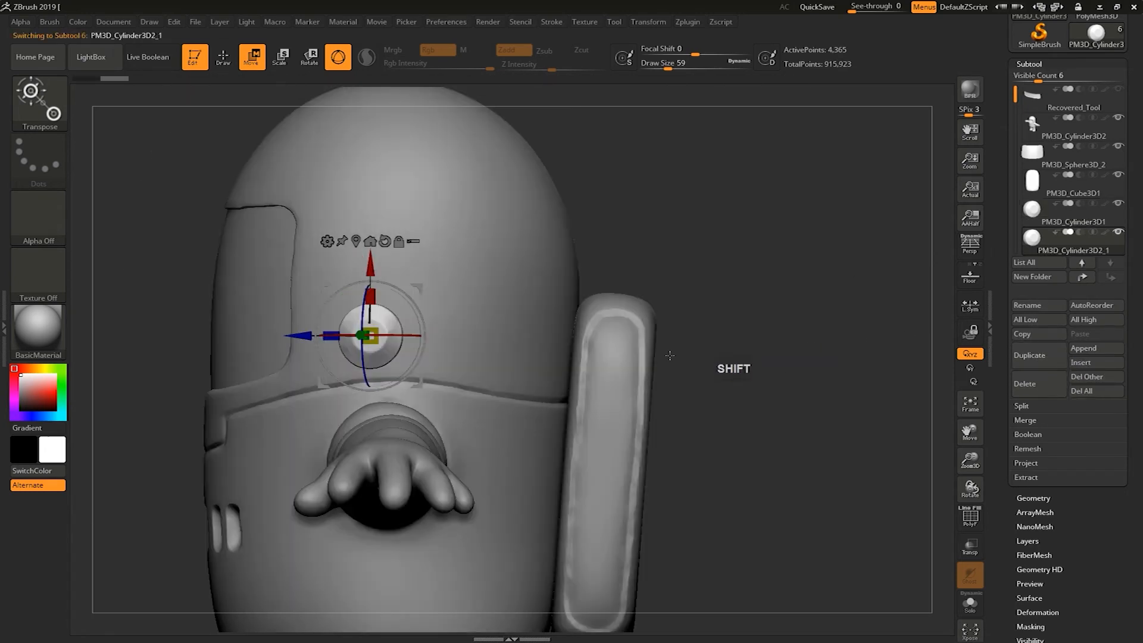
left_click_drag(296, 337, 505, 336)
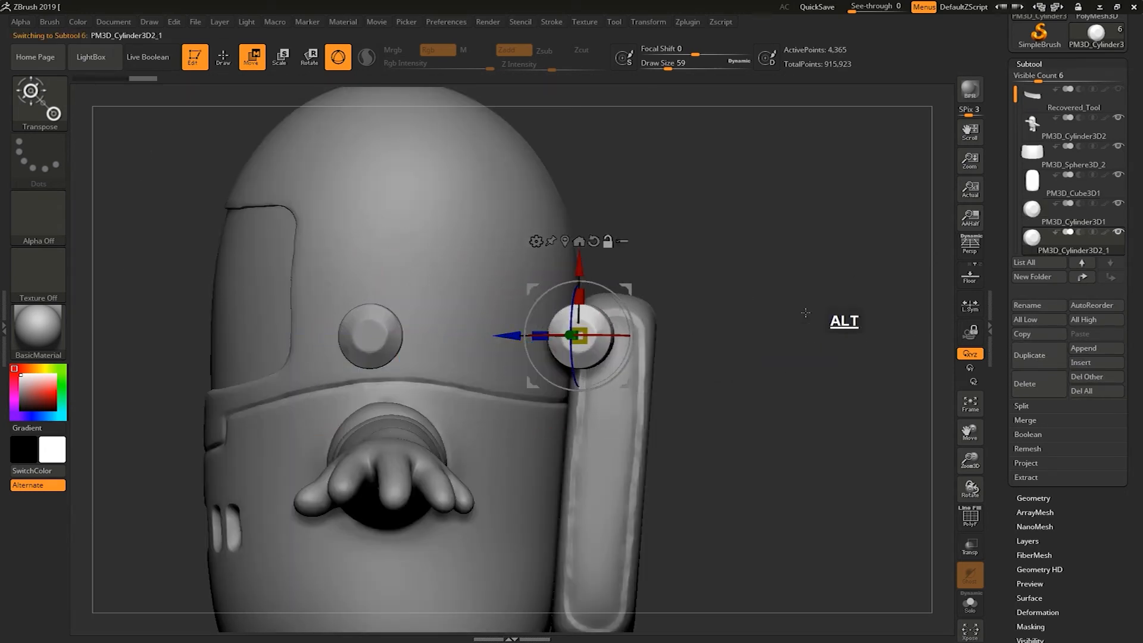
left_click_drag(807, 314, 704, 324, "alt")
left_click_drag(757, 366, 634, 295, "alt")
left_click_drag(742, 271, 727, 274, "shift")
Step: Centre the copied disc across the width of the backpack's side panel and push it closer to the surface
left_click_drag(414, 346, 682, 402)
left_click_drag(744, 278, 748, 427)
left_click_drag(378, 405, 658, 350)
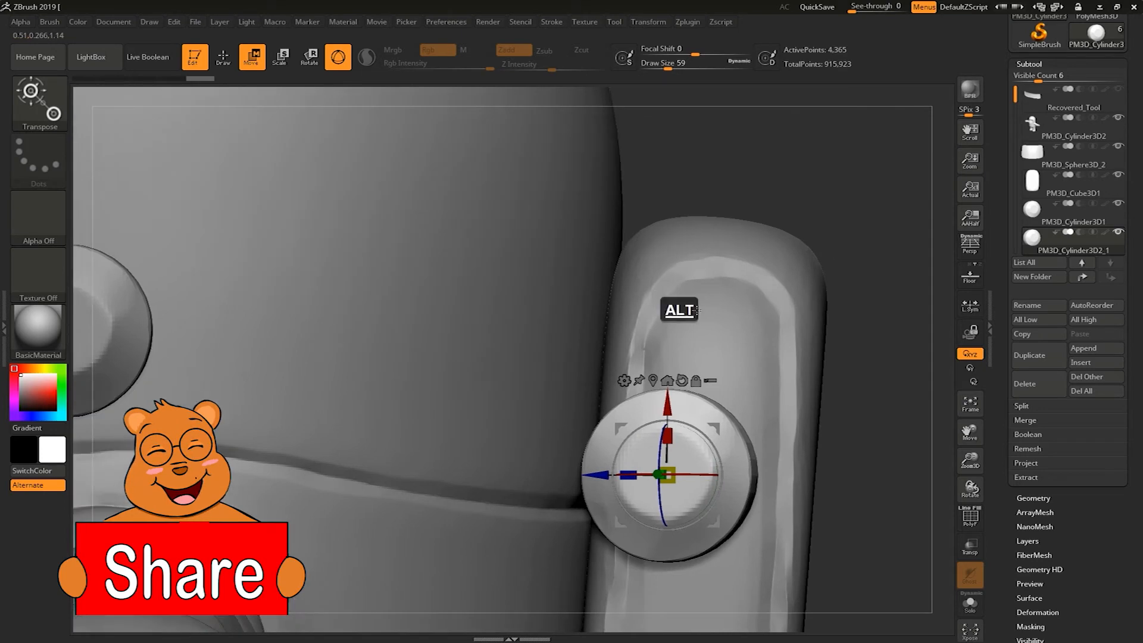
left_click_drag(697, 310, 543, 257, "alt")
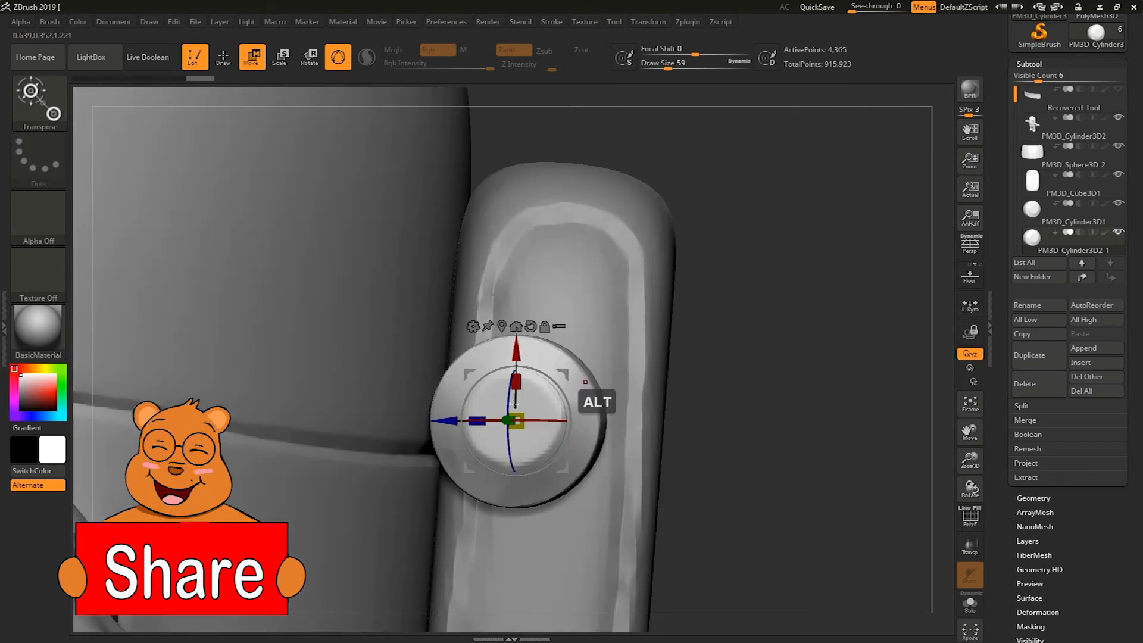
left_click_drag(449, 420, 498, 422)
left_click_drag(745, 392, 687, 392)
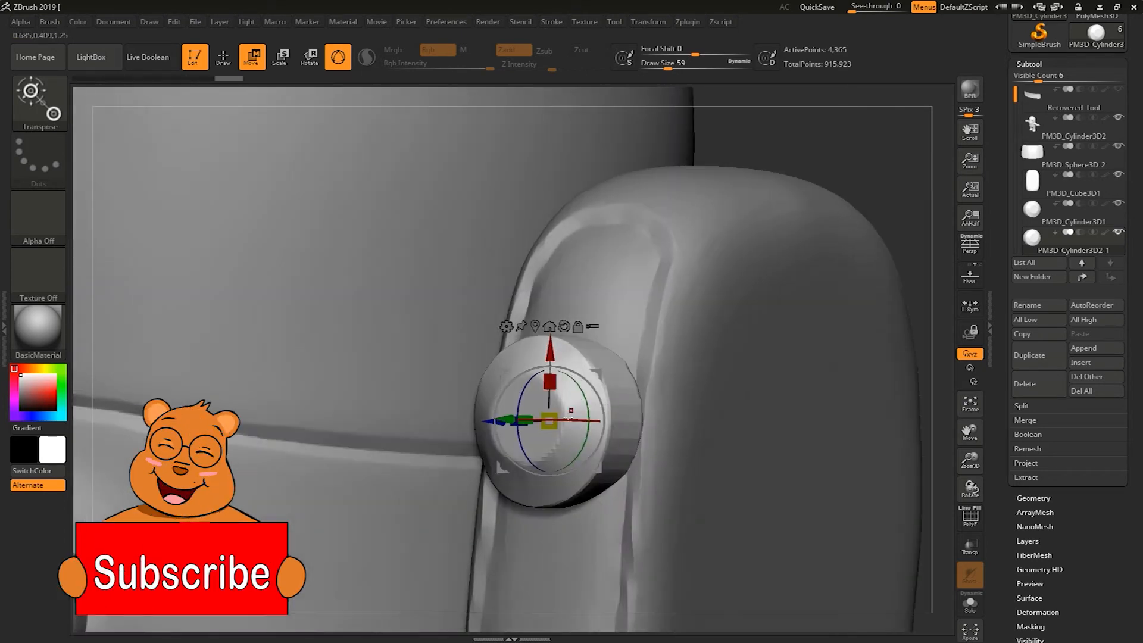
left_click_drag(579, 421, 533, 420)
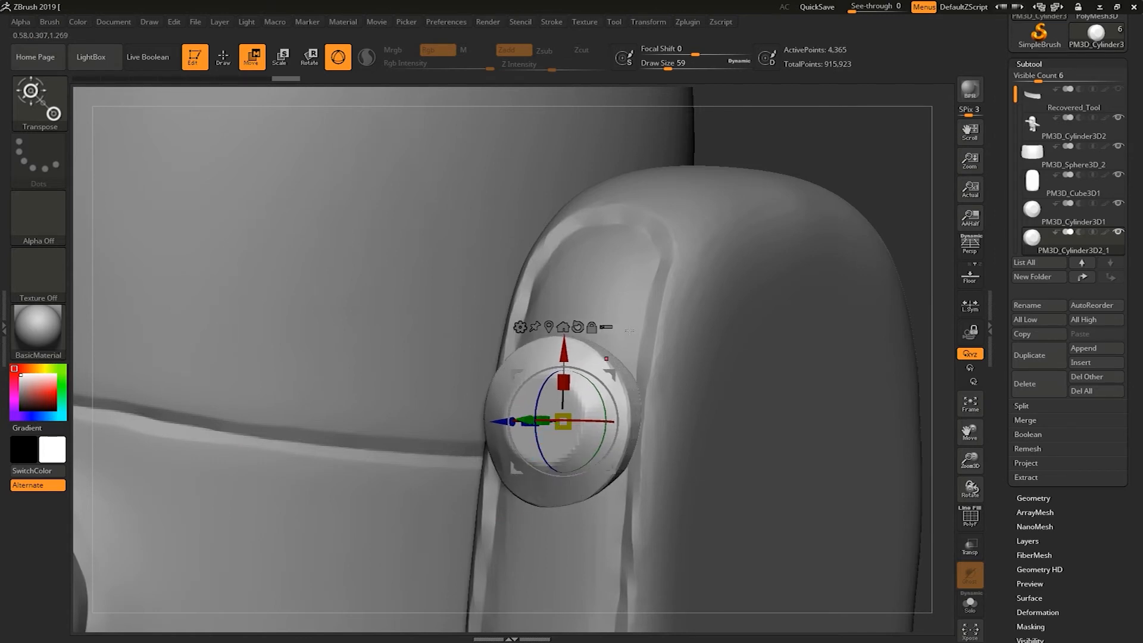
Step: Scale the copied disc down to about 0.94, seat it against the backpack, and raise it along the side panel
left_click_drag(836, 163, 870, 152, "shift")
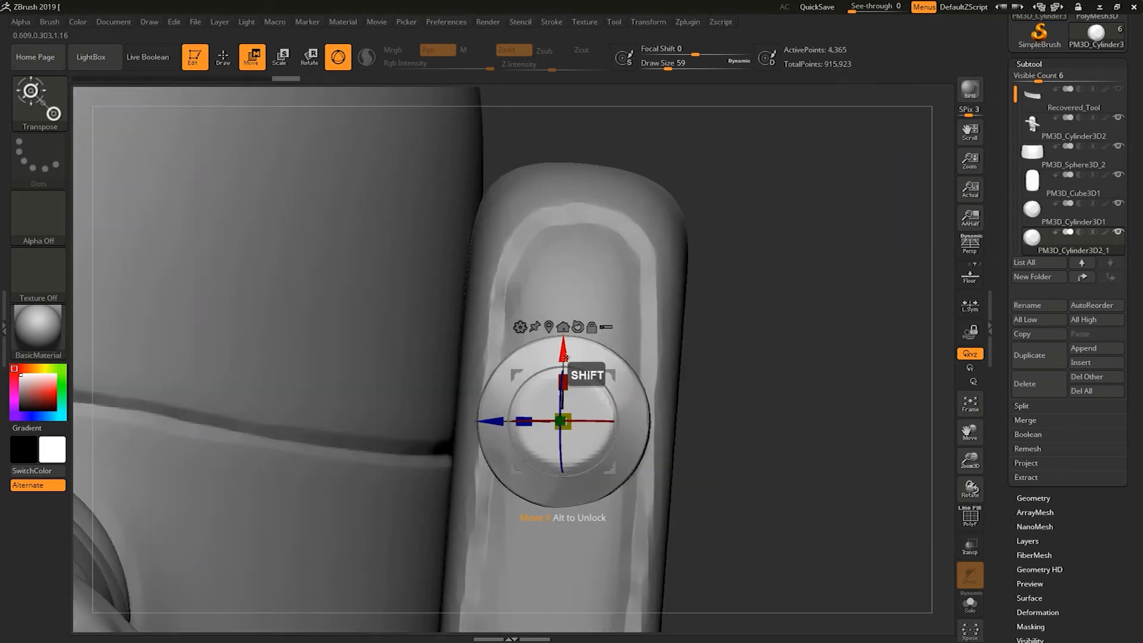
left_click_drag(565, 352, 564, 342)
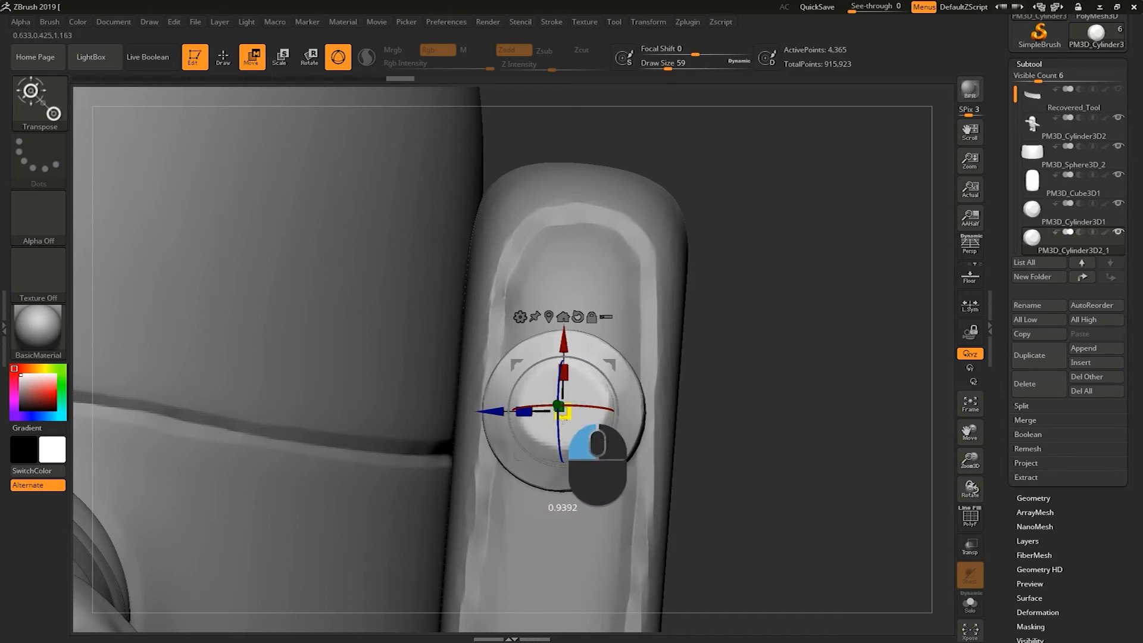
left_click_drag(731, 413, 504, 400, "shift")
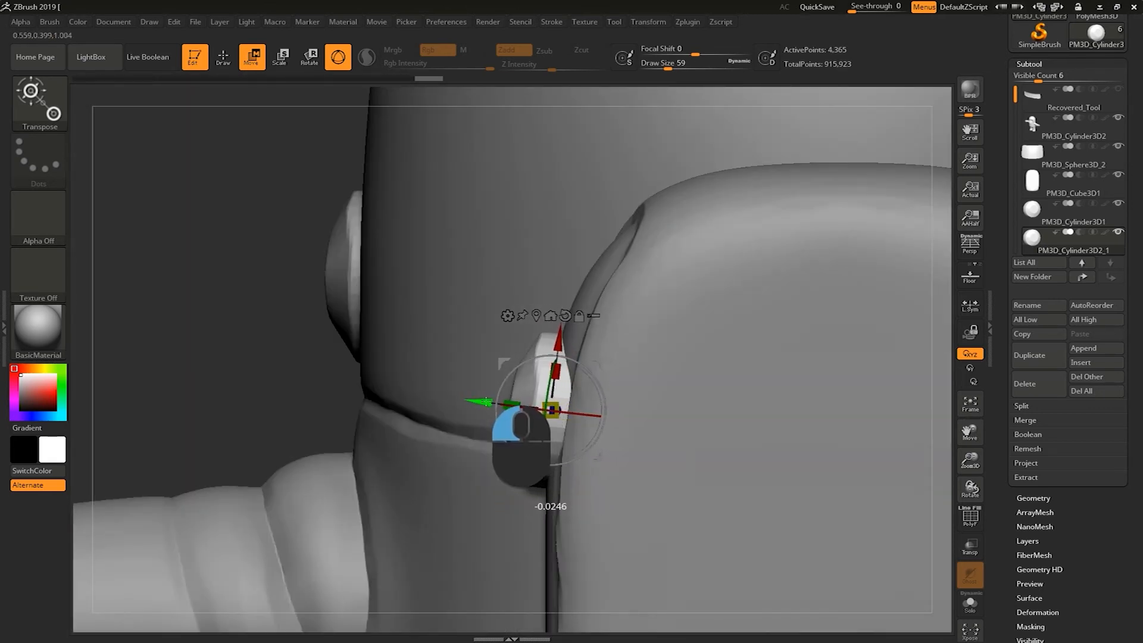
left_click_drag(485, 390, 355, 411)
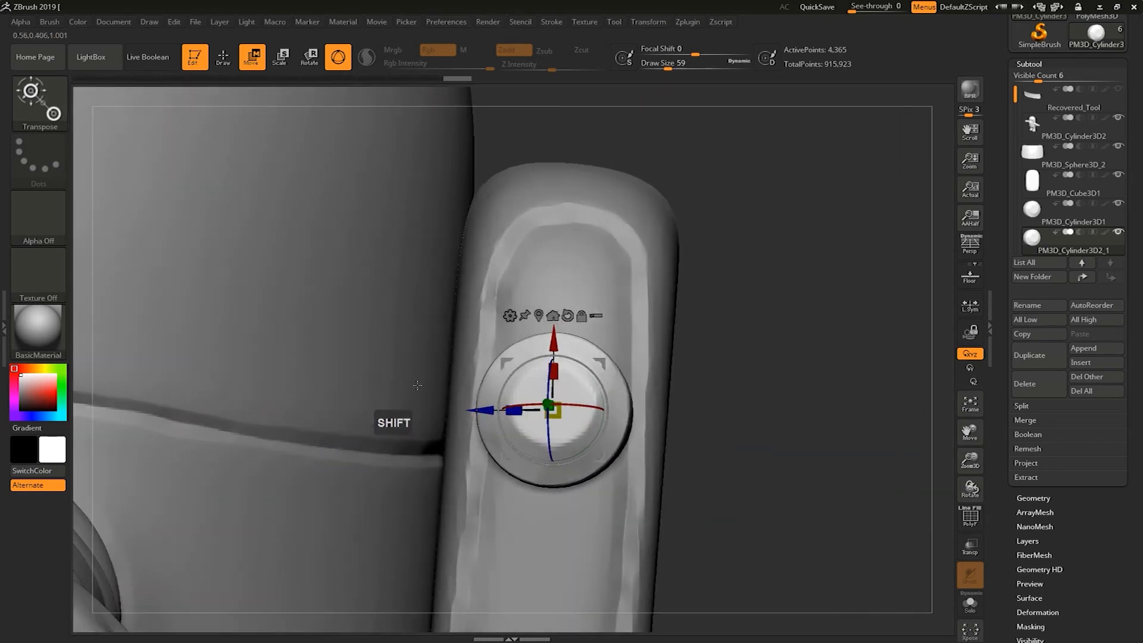
left_click_drag(557, 344, 556, 304)
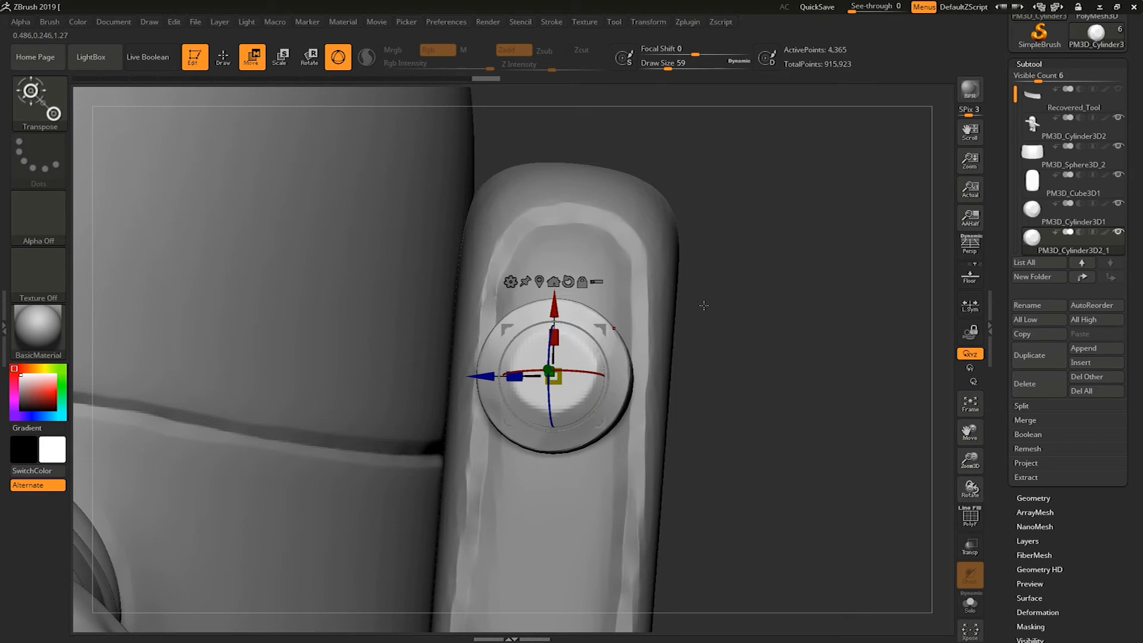
Step: Reposition the copied disc vertically near the top of the backpack's side panel
left_click_drag(776, 313, 679, 326, "alt")
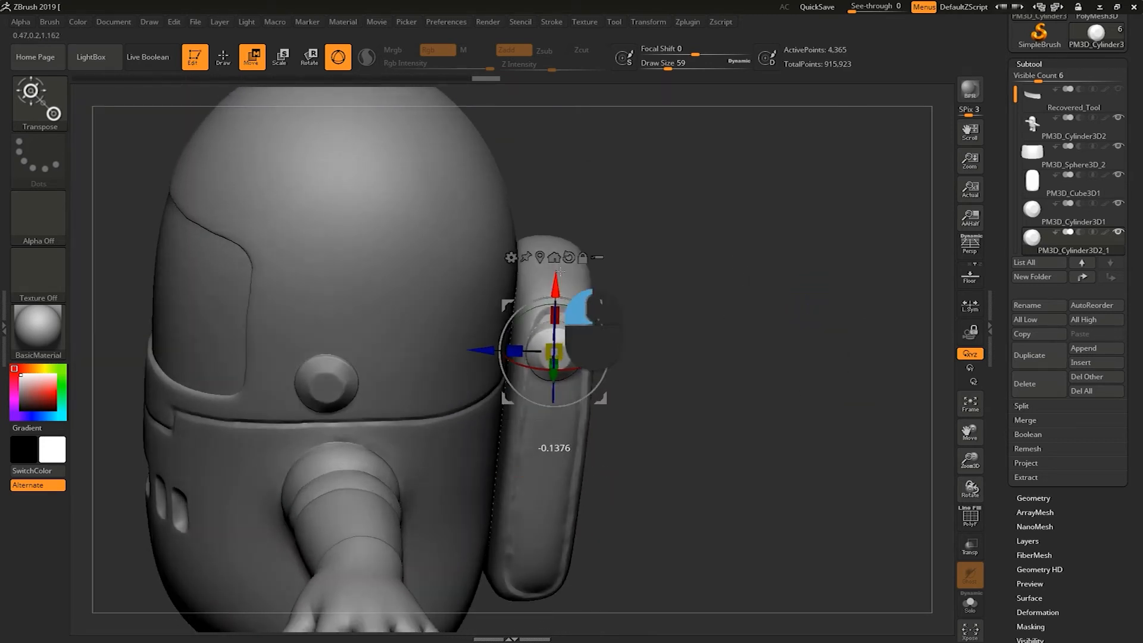
left_click_drag(697, 270, 638, 272)
left_click_drag(884, 178, 801, 192, "alt")
mouse_move(794, 194)
left_mouse_down("alt")
mouse_move(804, 236)
mouse_move(792, 243)
mouse_move(789, 199)
left_mouse_up("alt")
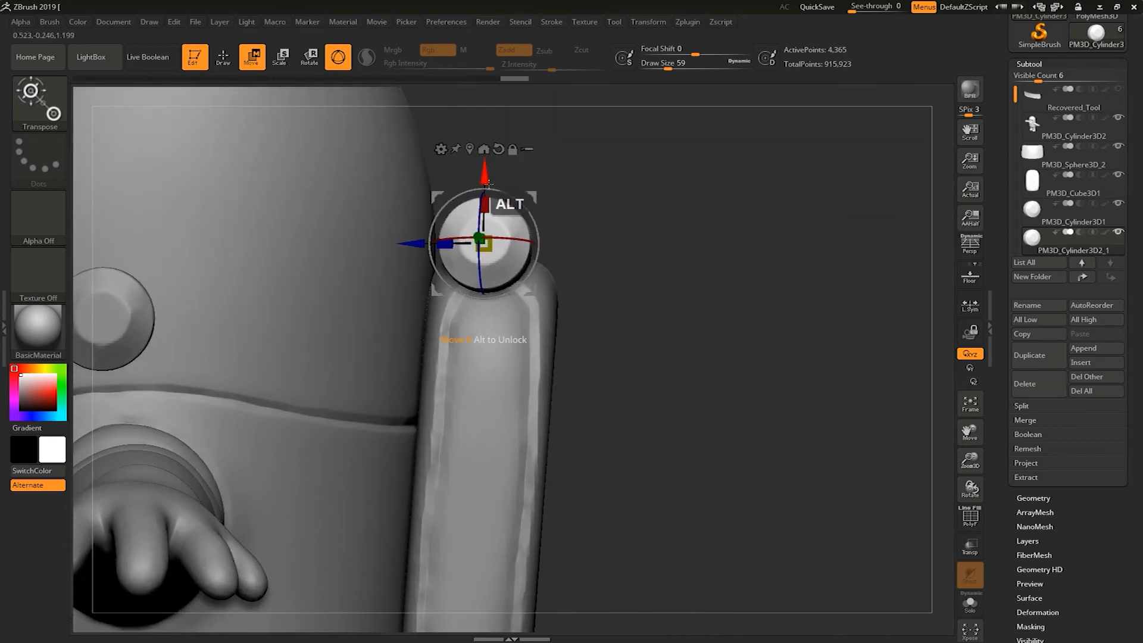
left_click_drag(487, 184, 503, 286)
Step: Rotate the copied disc to face backward and move it onto the backpack's rear face
left_click_drag(656, 337, 602, 342)
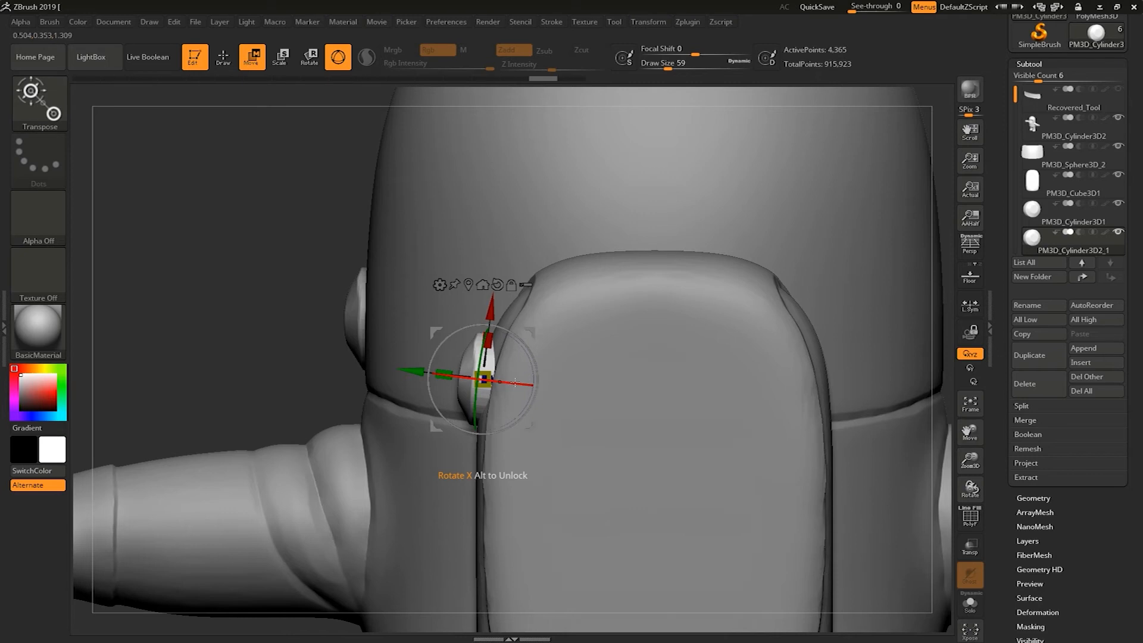
left_click_drag(590, 372, 612, 370, "shift")
left_click_drag(317, 392, 381, 392, "shift")
left_click_drag(546, 382, 607, 383)
left_click_drag(669, 357, 628, 411)
left_click_drag(519, 450, 551, 390)
left_click_drag(850, 262, 905, 238)
left_click_drag(800, 309, 800, 363, "alt")
Step: Fine-tune the copied disc's position and tilt so it sits on the upper part of the backpack's rear face
left_click_drag(800, 333, 643, 327)
left_click_drag(203, 351, 200, 252)
left_click_drag(536, 287, 517, 283)
left_click_drag(310, 250, 297, 161)
left_click_drag(562, 322, 567, 323)
left_click_drag(940, 369, 929, 250)
left_click_drag(538, 339, 539, 344)
left_click_drag(841, 539, 744, 333)
left_click_drag(481, 278, 485, 287)
left_click_drag(298, 298, 494, 337)
mouse_move(703, 357)
left_mouse_down("alt")
mouse_move(704, 301)
mouse_move(738, 265)
mouse_move(740, 304)
mouse_move(717, 316)
mouse_move(756, 357)
left_mouse_up("alt")
Step: Return to Draw mode, make the backpack the active subtool, and set the draw size to 22
left_click(225, 63)
left_click_drag(769, 389, 753, 426, "alt")
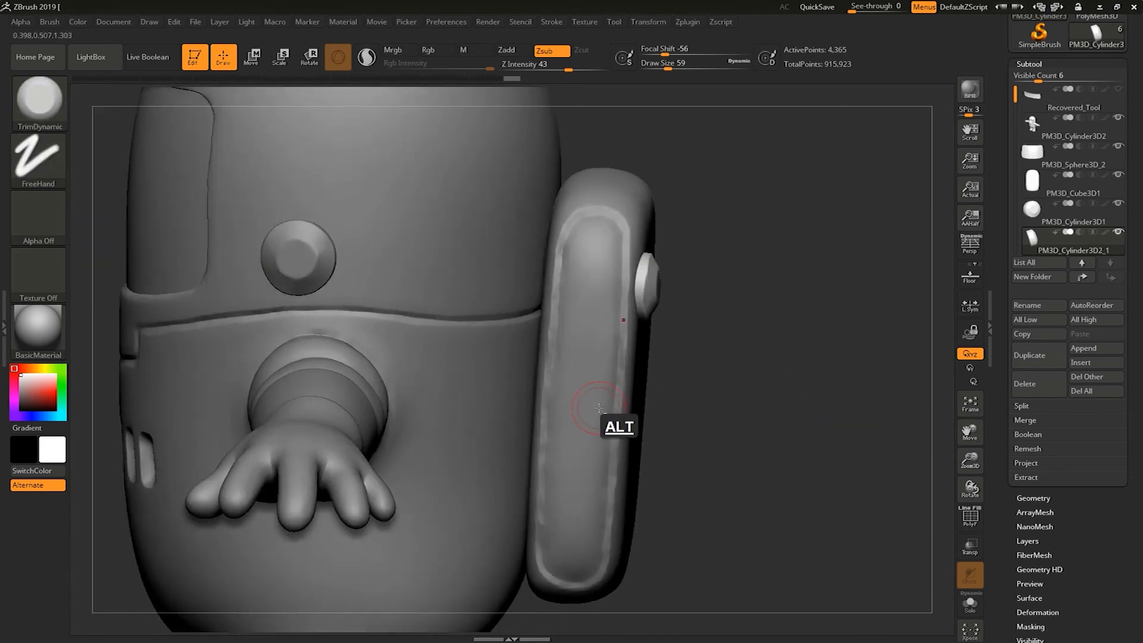
left_click(602, 406, "alt")
key("s")
mouse_move(746, 464)
left_mouse_down("alt")
mouse_move(740, 363)
mouse_move(764, 472)
mouse_move(806, 360)
left_mouse_up("alt")
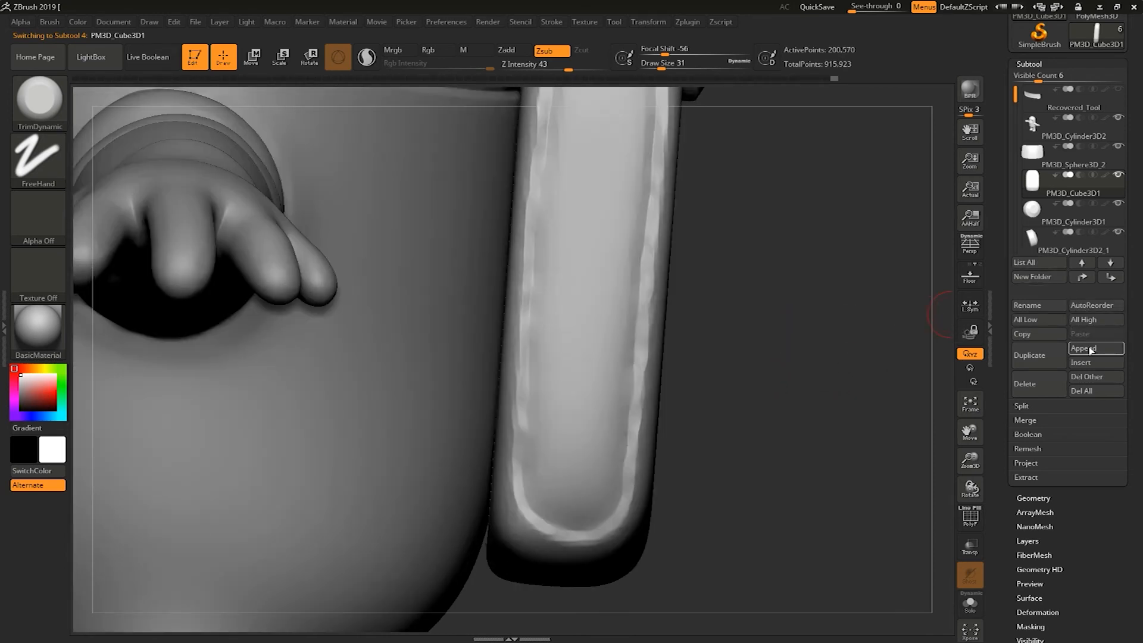
key("s")
left_click_drag(744, 355, 750, 353)
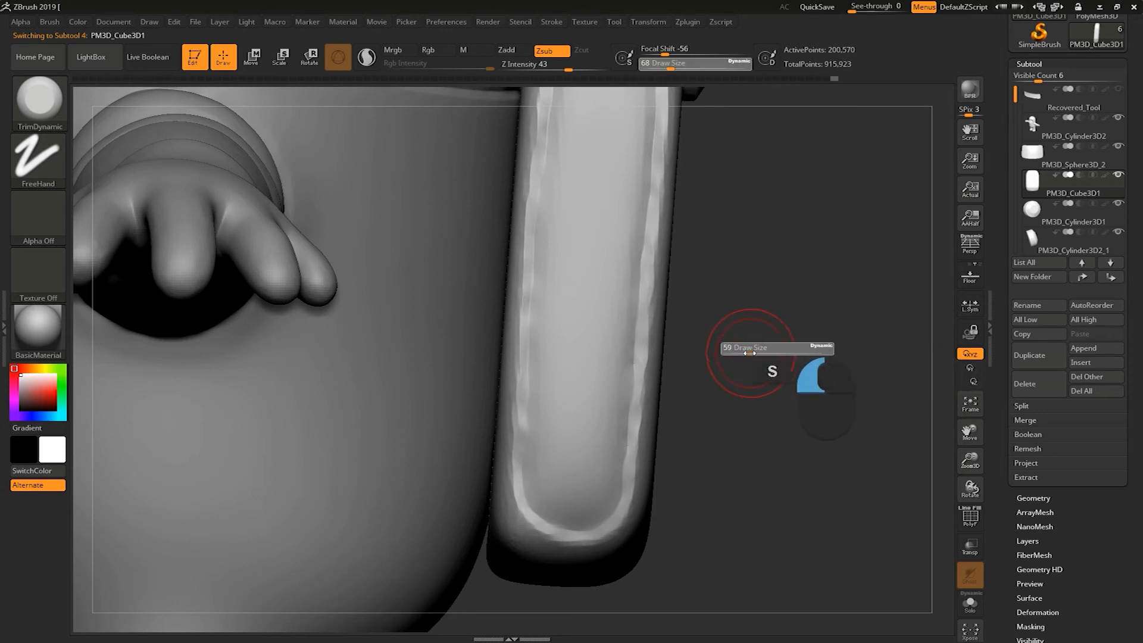
Step: Mask three short horizontal bars, stacked one above another, on the lower part of the backpack's side panel
key("ctrl")
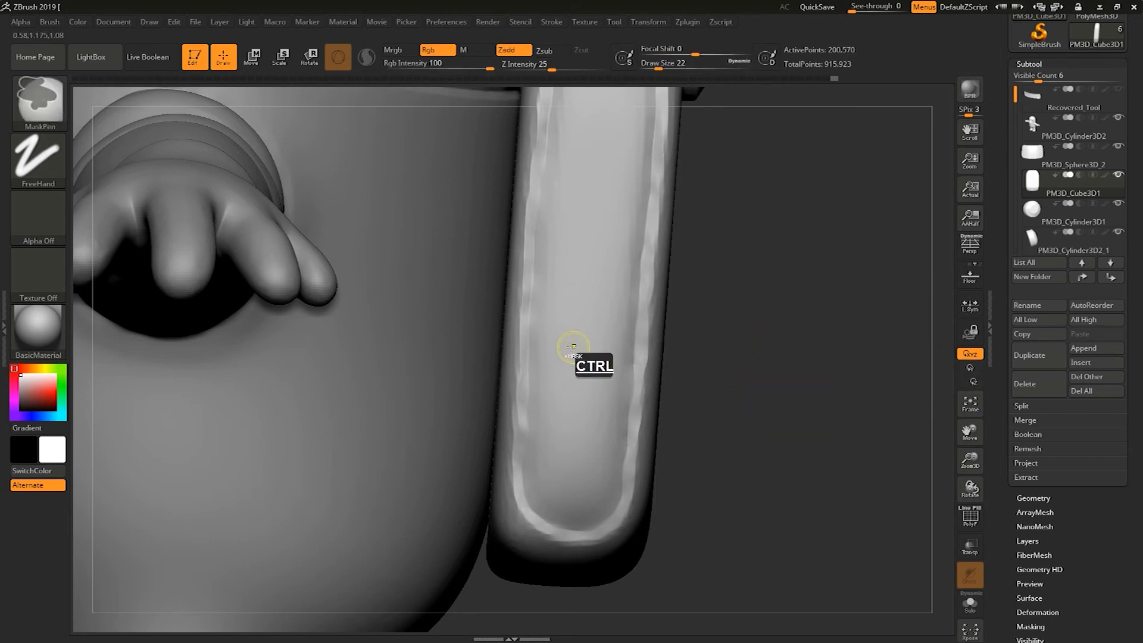
left_click_drag(551, 347, 610, 347, "ctrl")
mouse_move(547, 393)
left_mouse_down("ctrl")
mouse_move(604, 394)
mouse_move(536, 393)
mouse_move(612, 393)
left_mouse_up("ctrl")
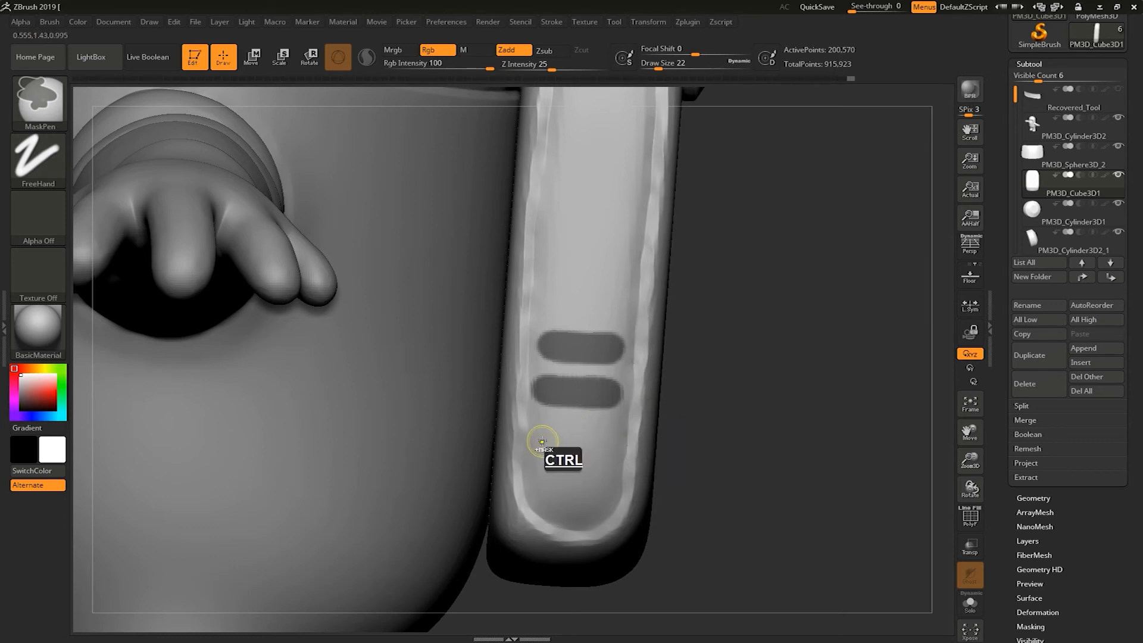
mouse_move(541, 433)
left_mouse_down("ctrl")
mouse_move(608, 431)
mouse_move(539, 437)
mouse_move(596, 440)
left_mouse_up("ctrl")
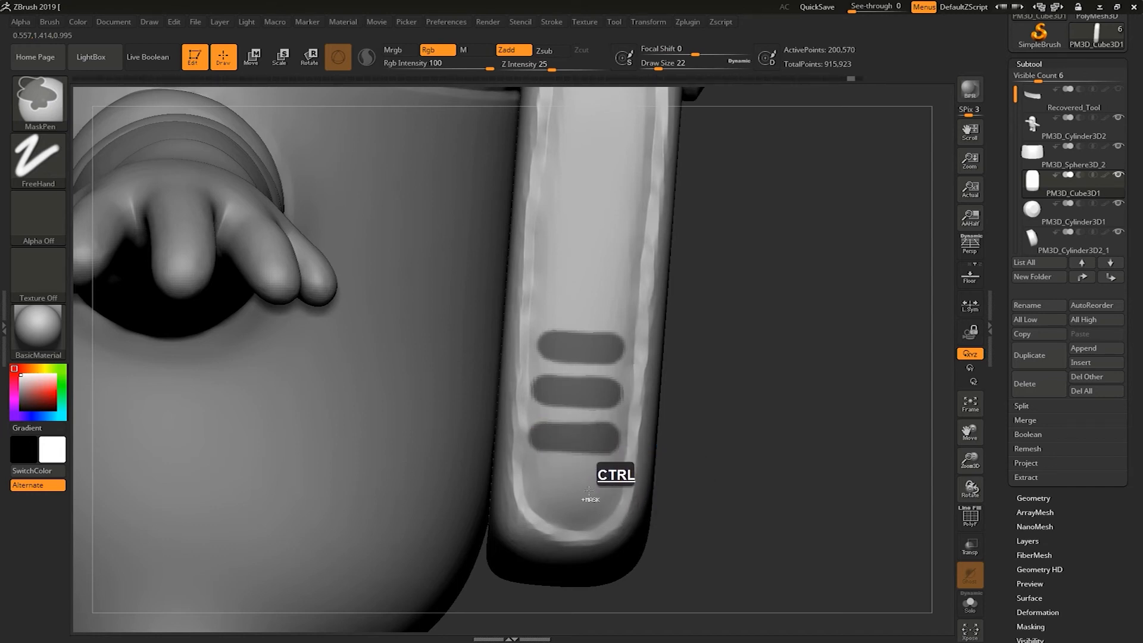
Step: Erase the rounded ends of the three masked bars to make them square
key("alt")
mouse_move(731, 400)
left_mouse_down()
mouse_move(742, 414)
mouse_move(737, 394)
mouse_move(733, 409)
left_mouse_up()
mouse_move(645, 298)
left_mouse_down("ctrl+alt")
mouse_move(635, 463)
mouse_move(569, 397)
mouse_move(529, 285)
mouse_move(516, 468)
left_mouse_up("ctrl+alt")
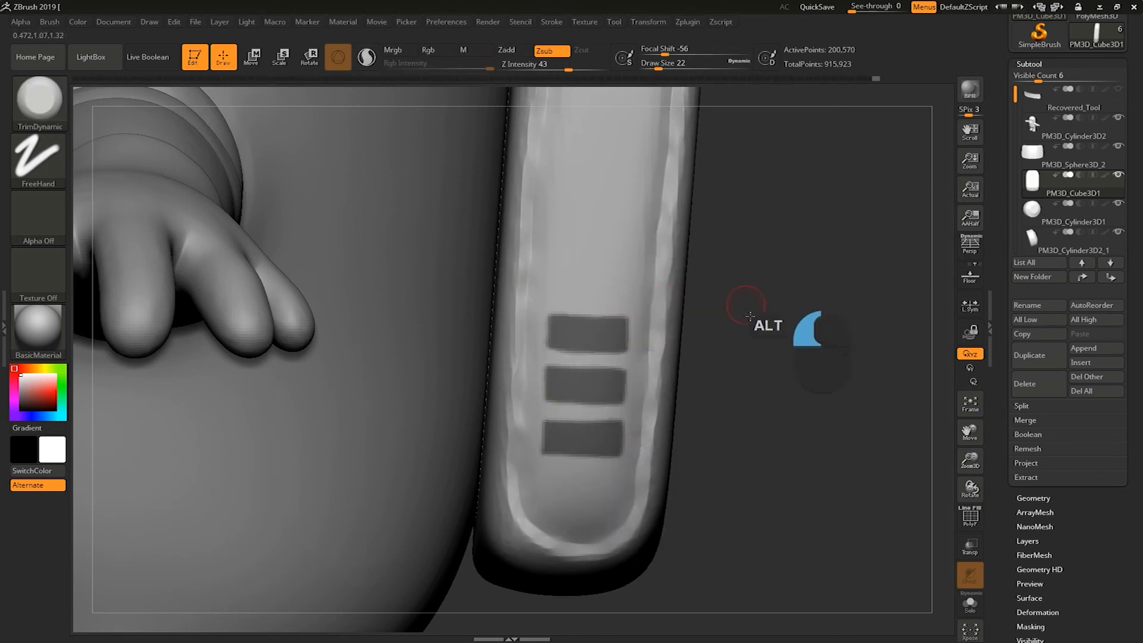
Step: Set the draw size to 14 and erase along the masked bars' long edges to make them thinner and straighter
left_click_drag(750, 316, 759, 334, "alt")
key("s")
left_click(758, 335)
left_click_drag(542, 310, 685, 331, "ctrl+alt")
left_click_drag(540, 375, 679, 382, "ctrl+alt")
left_click_drag(550, 384, 687, 393, "ctrl+alt")
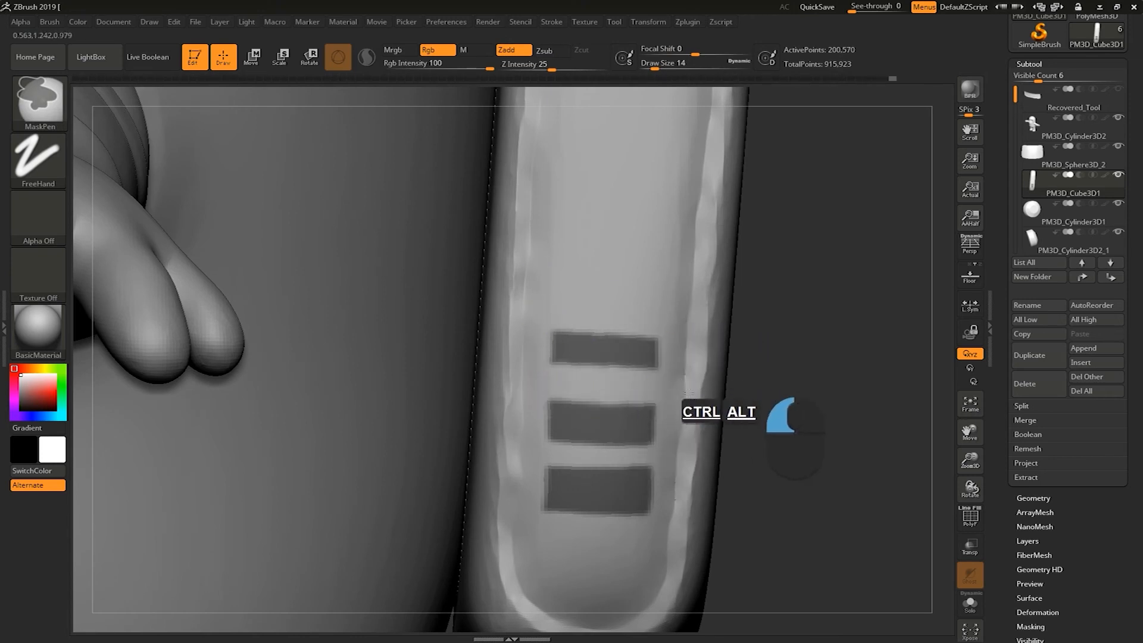
left_click_drag(533, 441, 708, 448, "ctrl+alt")
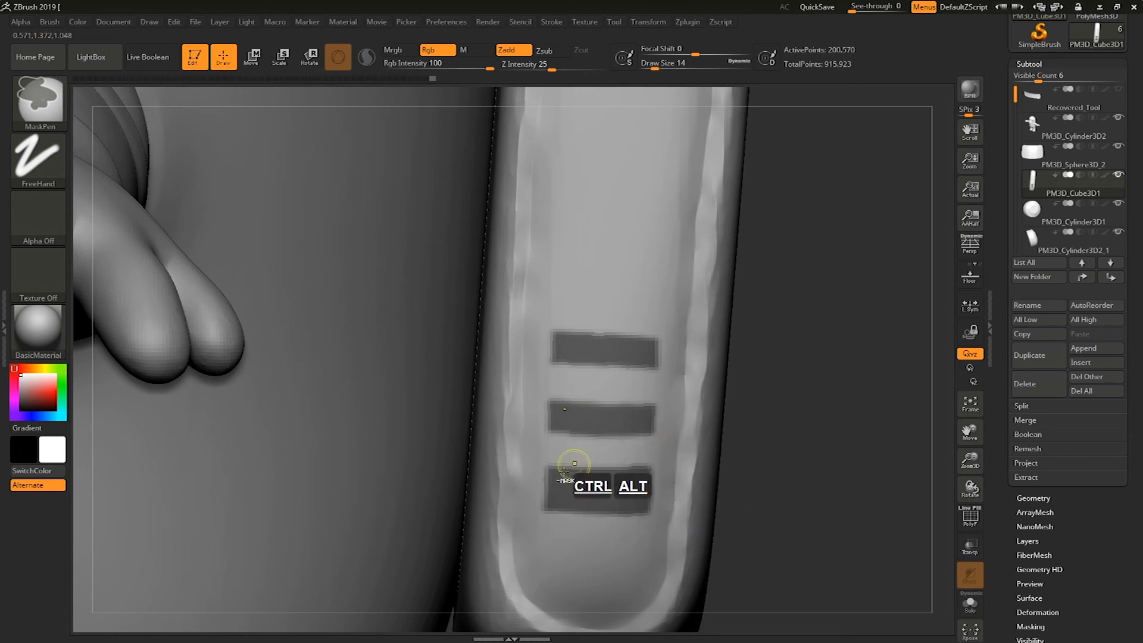
left_click_drag(524, 460, 695, 458, "ctrl+alt")
left_click_drag(517, 520, 685, 522, "ctrl+alt")
Step: Invert the backpack's mask so that only the three bars are left unmasked
mouse_move(791, 415)
left_mouse_down("alt")
mouse_move(806, 359)
mouse_move(796, 369)
left_mouse_up("alt")
left_click(796, 371, "ctrl")
left_click_drag(794, 451, 853, 372, "alt")
Step: Raise the three bars with an Inflate deformation of about 11, clear the mask, and remesh the backpack
left_click_drag(996, 424, 1000, 365)
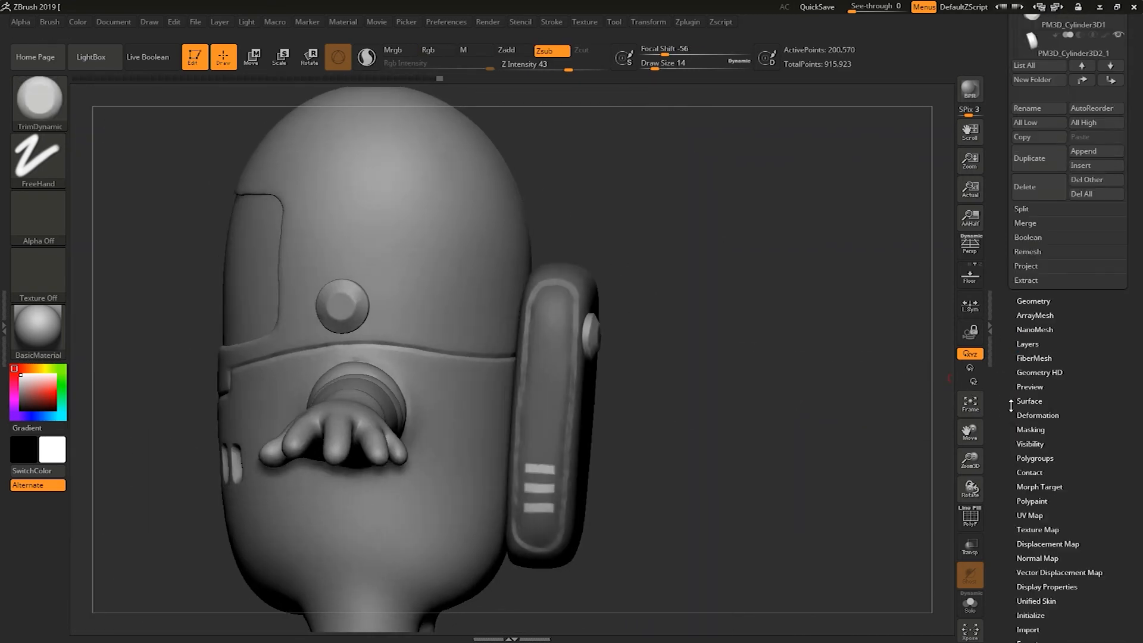
left_click_drag(1010, 490, 1069, 378)
left_click(1040, 344)
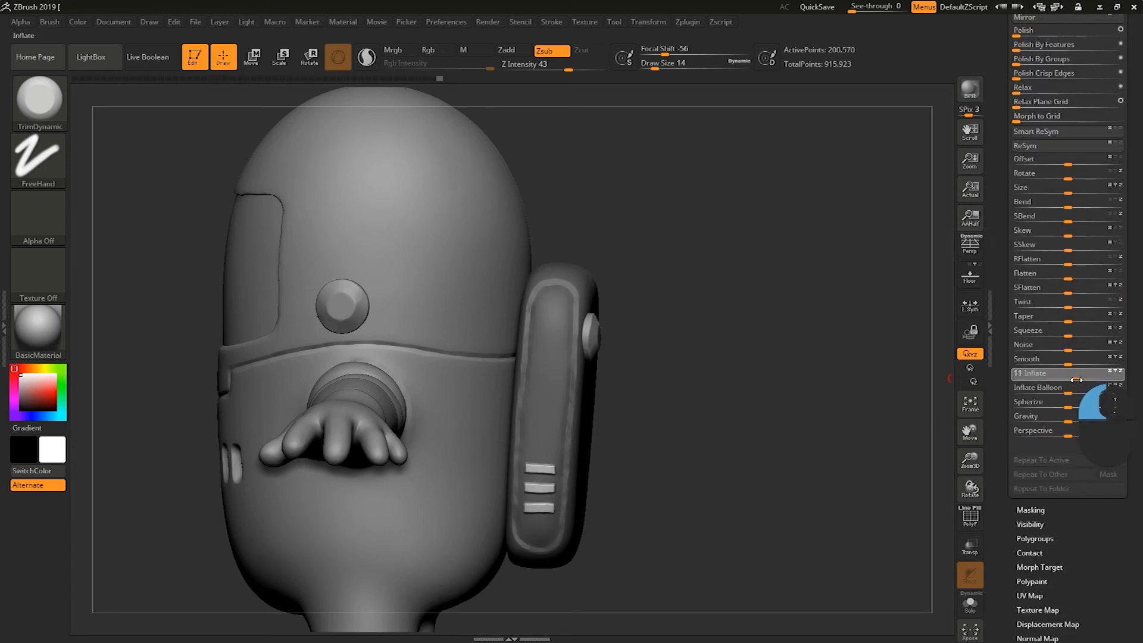
left_click_drag(1062, 386, 1062, 385)
left_click(789, 464, "ctrl")
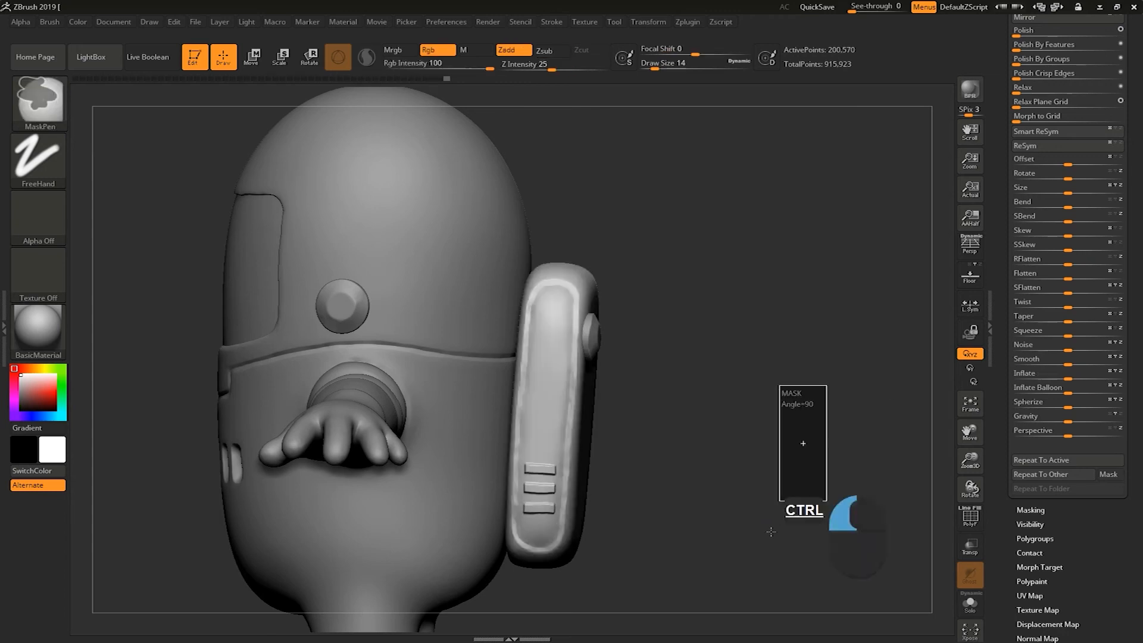
mouse_move(794, 457)
left_mouse_down("alt")
mouse_move(821, 478)
mouse_move(807, 481)
mouse_move(832, 472)
mouse_move(815, 361)
mouse_move(816, 434)
mouse_move(831, 433)
left_mouse_up("alt")
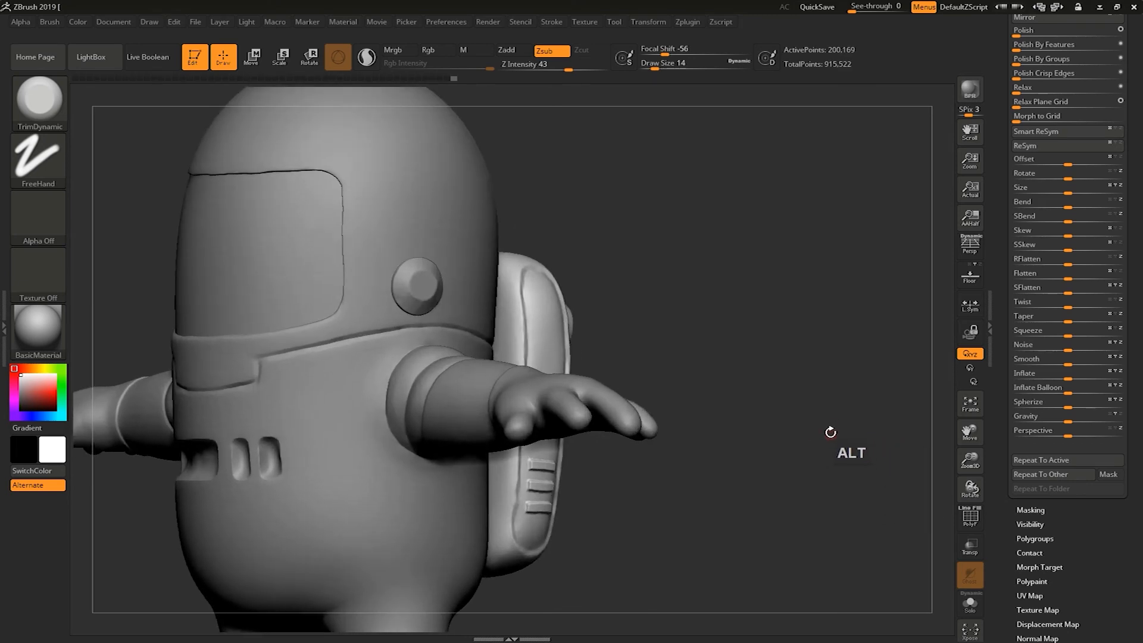
Step: Isolate the backpack and switch to the DamStandard brush with a draw size of 8
mouse_move(829, 427)
left_mouse_down()
mouse_move(824, 458)
mouse_move(790, 465)
mouse_move(797, 473)
mouse_move(786, 444)
left_mouse_up()
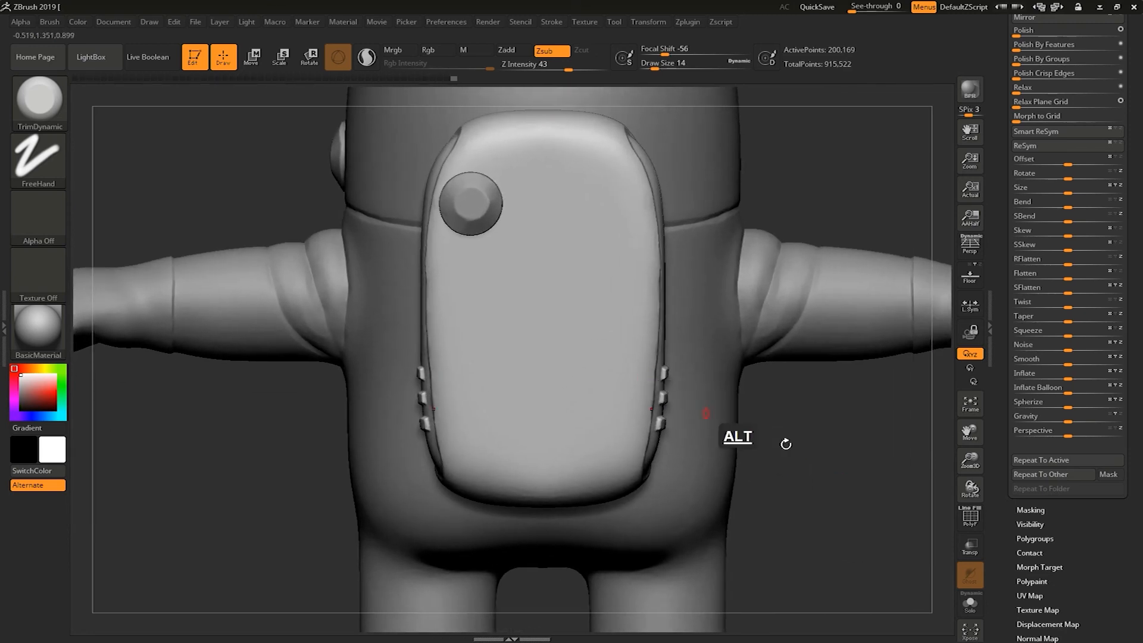
left_click(976, 607)
left_click_drag(918, 541, 852, 534)
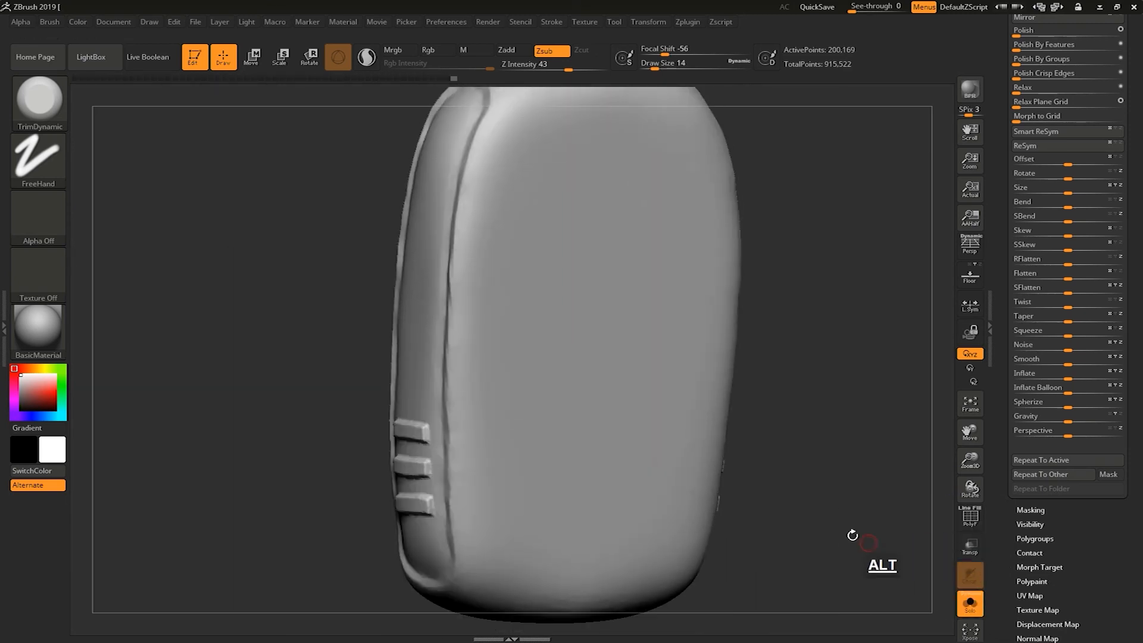
type("8")
key("Return")
left_click(64, 119)
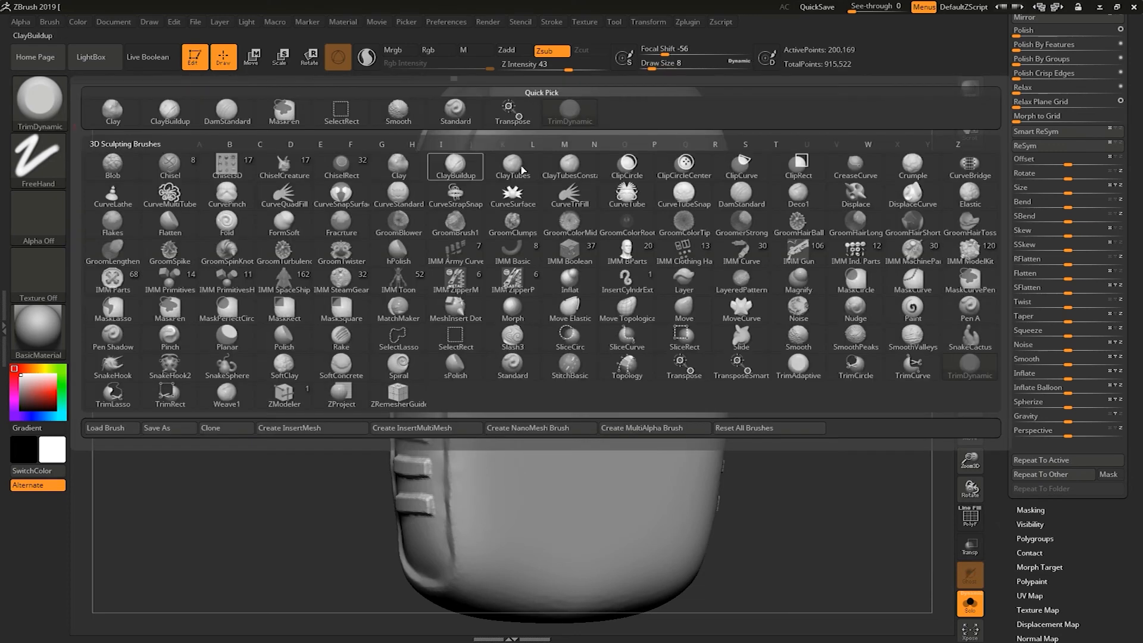
left_click(754, 195)
key("s")
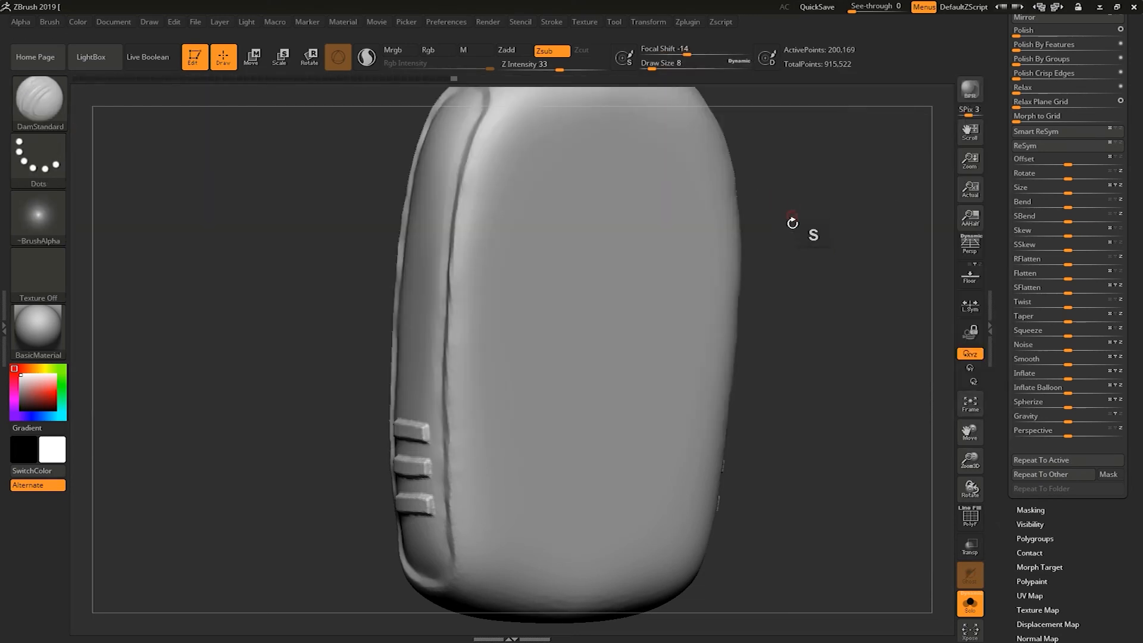
left_click_drag(790, 222, 757, 211, "alt")
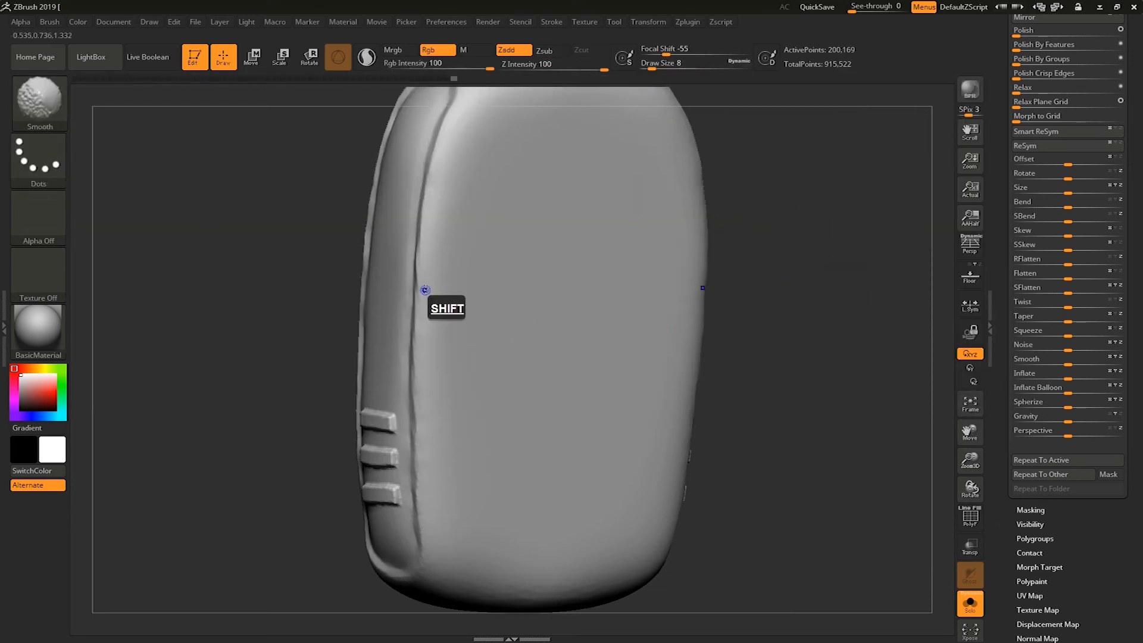
left_click_drag(419, 291, 509, 292, "ctrl")
key("ctrl+z")
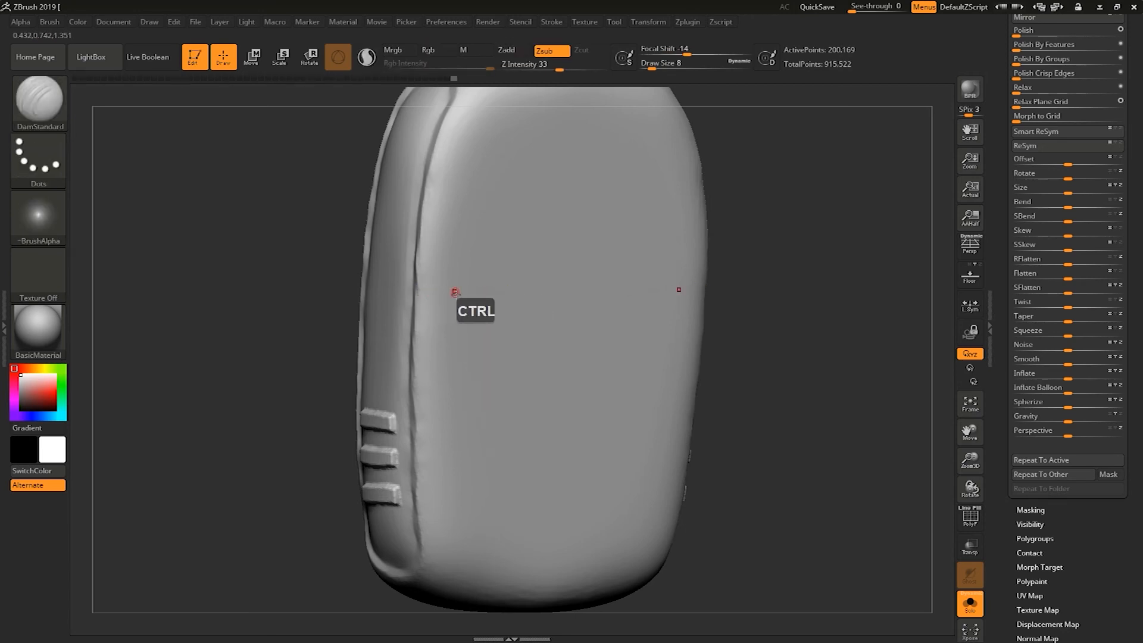
left_click_drag(418, 288, 561, 290)
key("ctrl+z")
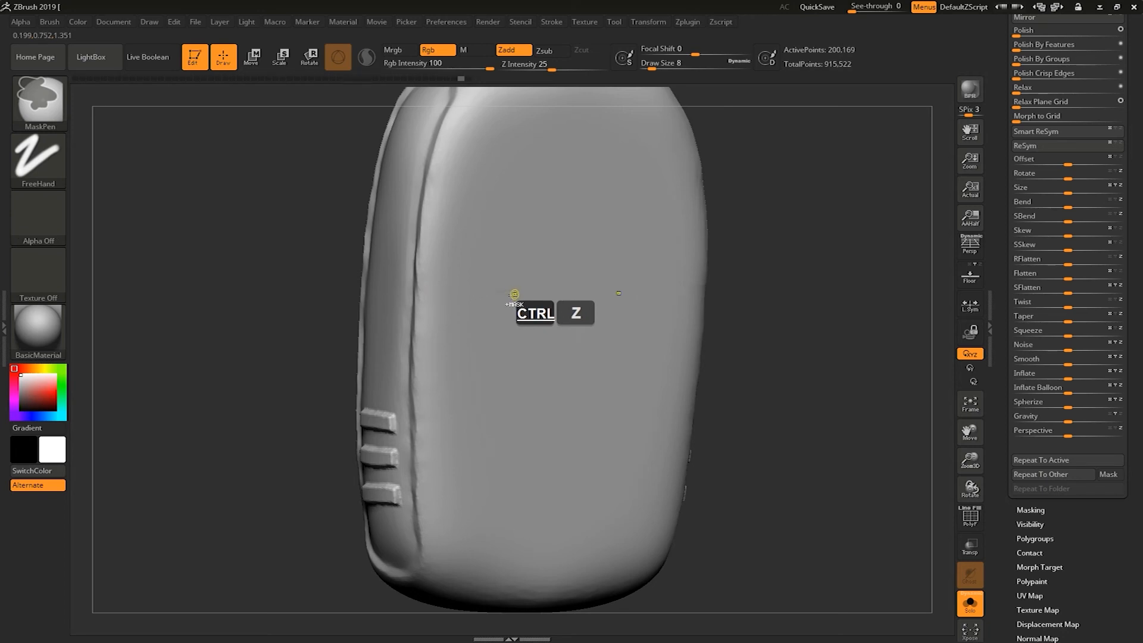
Step: Set the draw size to 35 and engrave an arched groove across the upper part of the backpack's rear face
mouse_move(753, 184)
left_mouse_down("alt")
mouse_move(619, 242)
mouse_move(613, 229)
left_mouse_up("alt")
key("s")
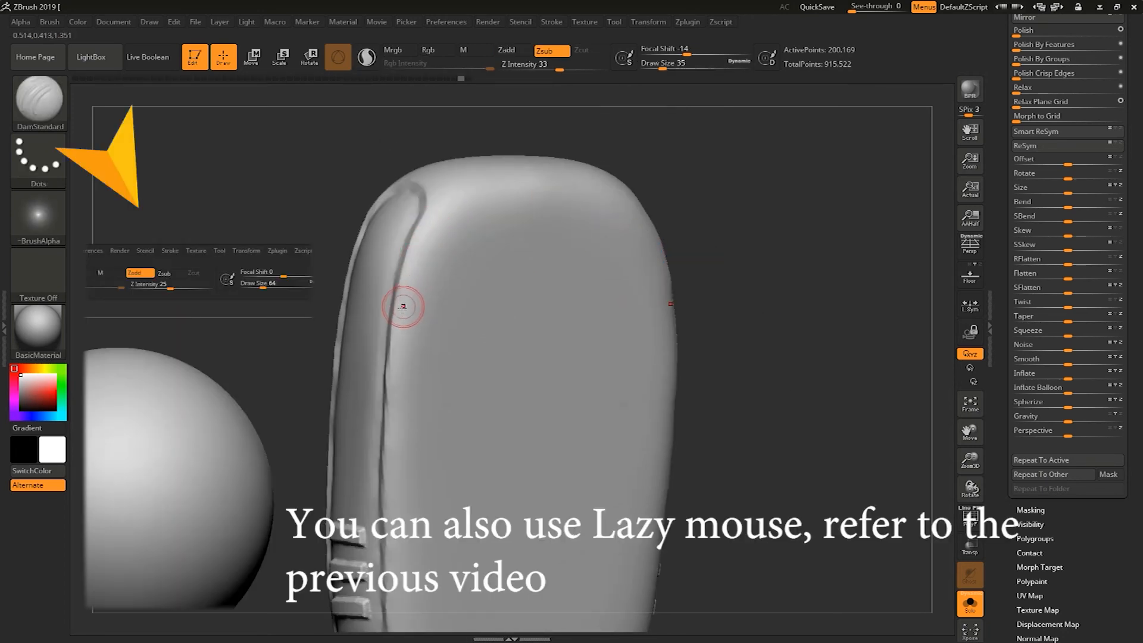
mouse_move(397, 317)
left_mouse_down()
mouse_move(420, 327)
mouse_move(553, 245)
left_mouse_up()
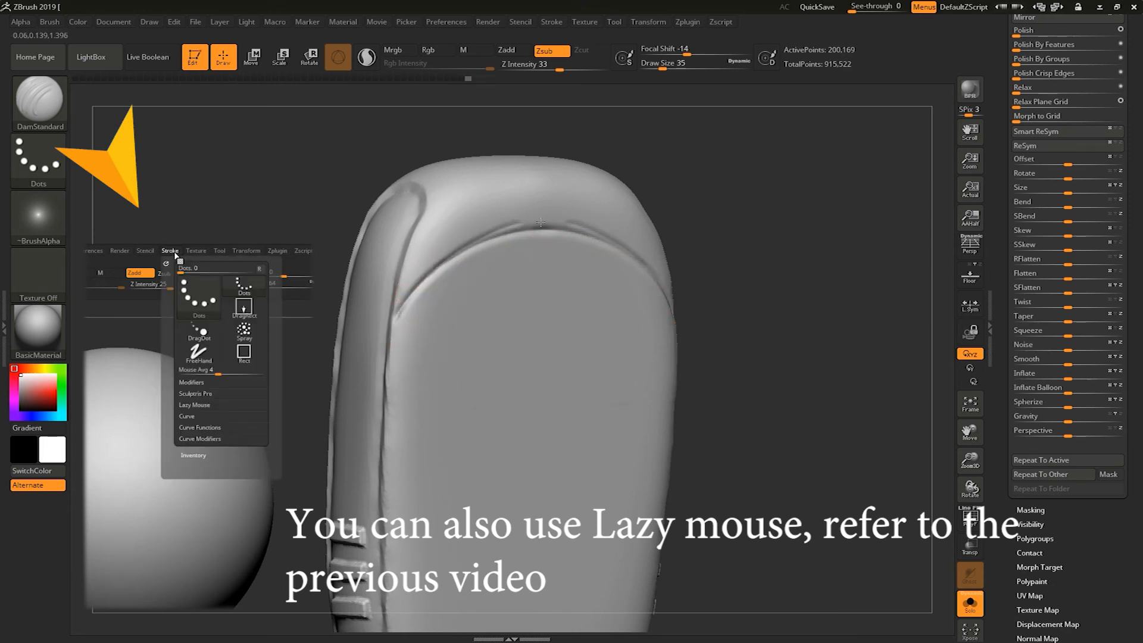
key("ctrl+z")
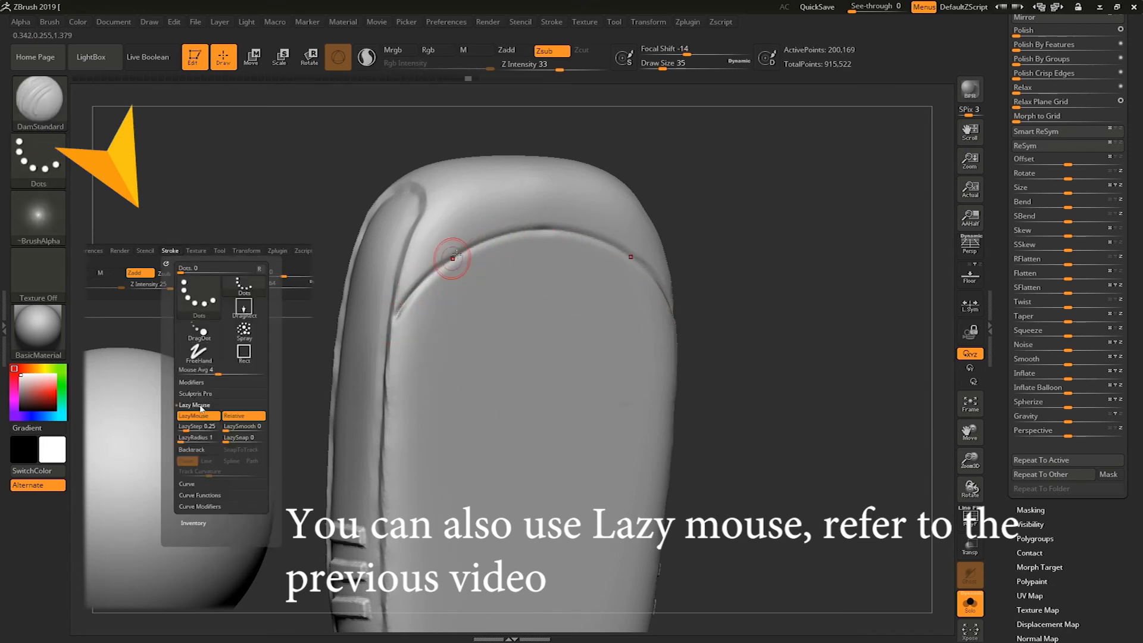
left_click_drag(488, 238, 573, 219)
Step: Engrave a horizontal seam with two sloping notch sides across the middle of the backpack's rear, undoing the rough bottom stroke
mouse_move(717, 215)
left_mouse_down()
mouse_move(768, 248)
mouse_move(812, 210)
mouse_move(851, 212)
left_mouse_up()
left_click_drag(390, 344, 464, 350)
mouse_move(393, 350)
left_mouse_down()
mouse_move(511, 347)
mouse_move(510, 388)
left_mouse_up()
left_click_drag(509, 386, 555, 396)
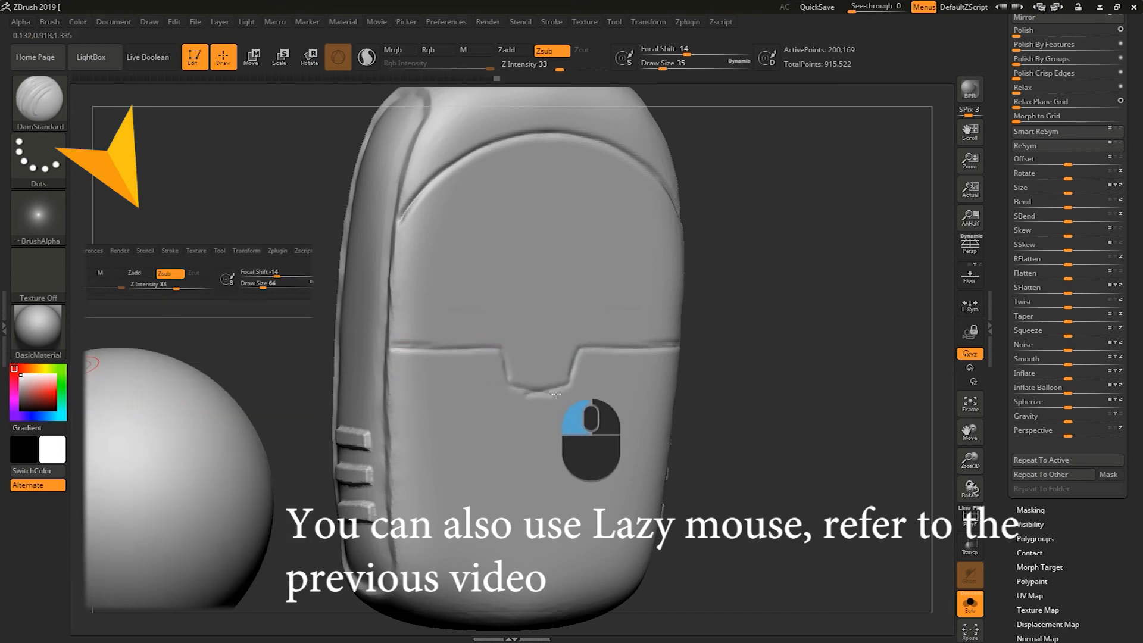
key("ctrl+z")
Step: Set the draw size to 16, close the notch with a flat bottom line, and deepen the middle seam
mouse_move(710, 281)
left_mouse_down("alt")
mouse_move(760, 322)
mouse_move(440, 355)
left_mouse_up("alt")
key("s")
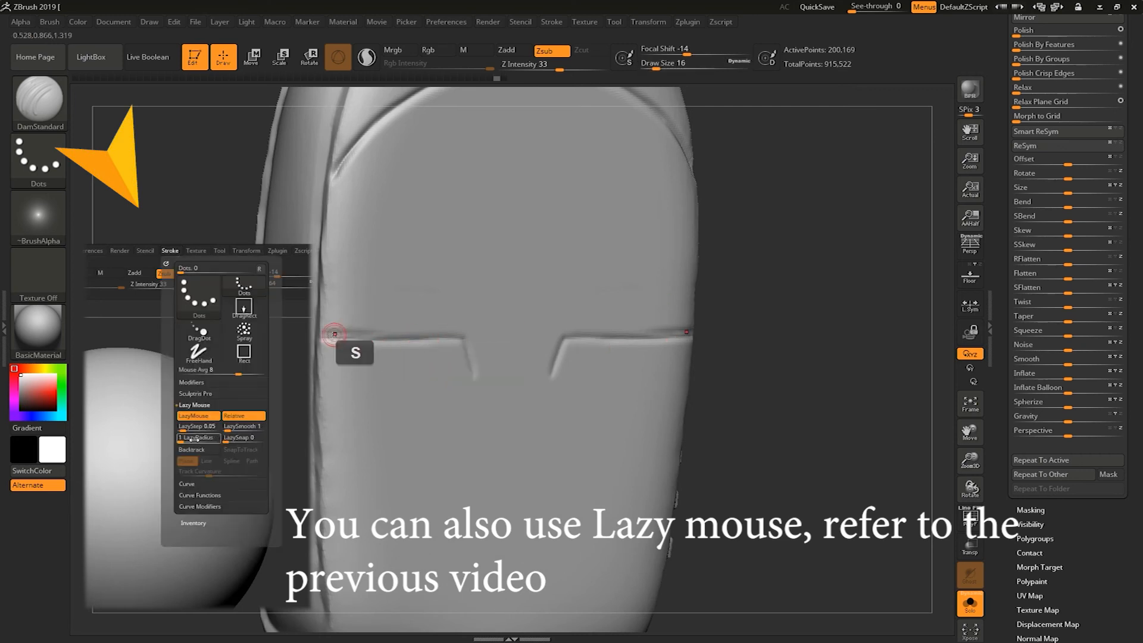
left_click_drag(367, 342, 405, 339)
mouse_move(333, 340)
left_mouse_down()
mouse_move(438, 340)
mouse_move(463, 369)
mouse_move(528, 376)
left_mouse_up()
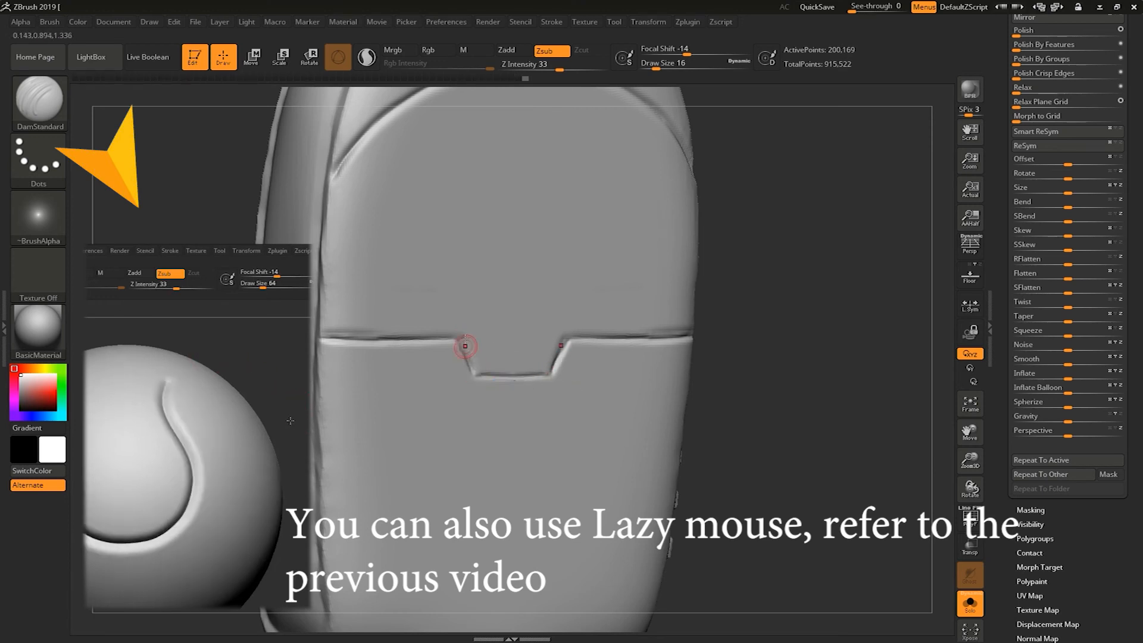
left_click_drag(481, 375, 541, 375)
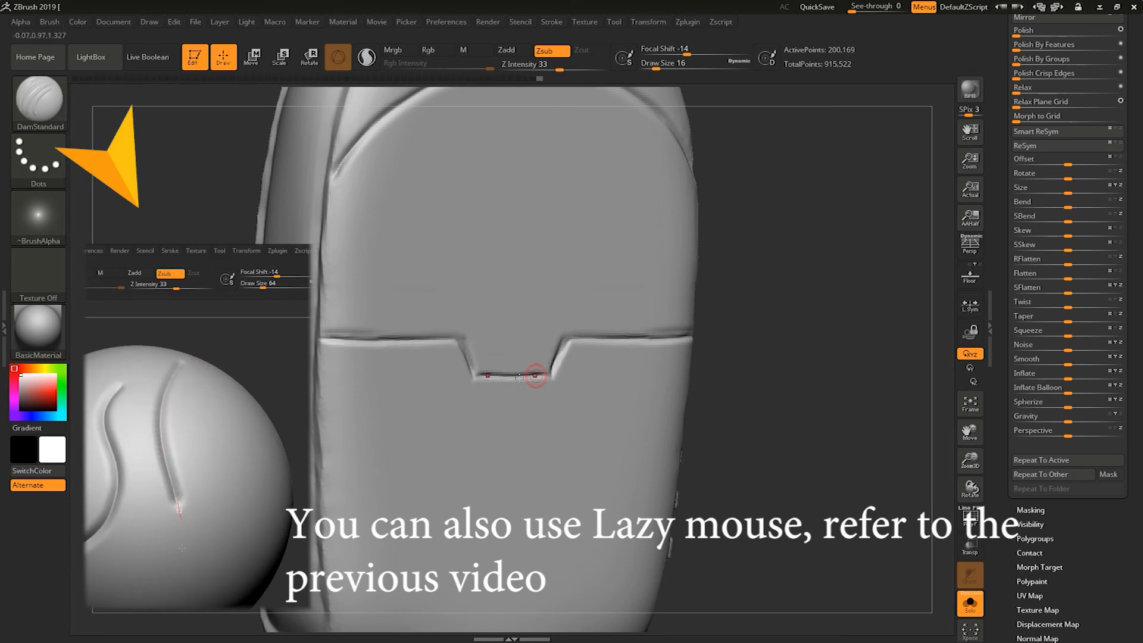
left_click_drag(324, 340, 405, 340)
left_click_drag(323, 340, 404, 340)
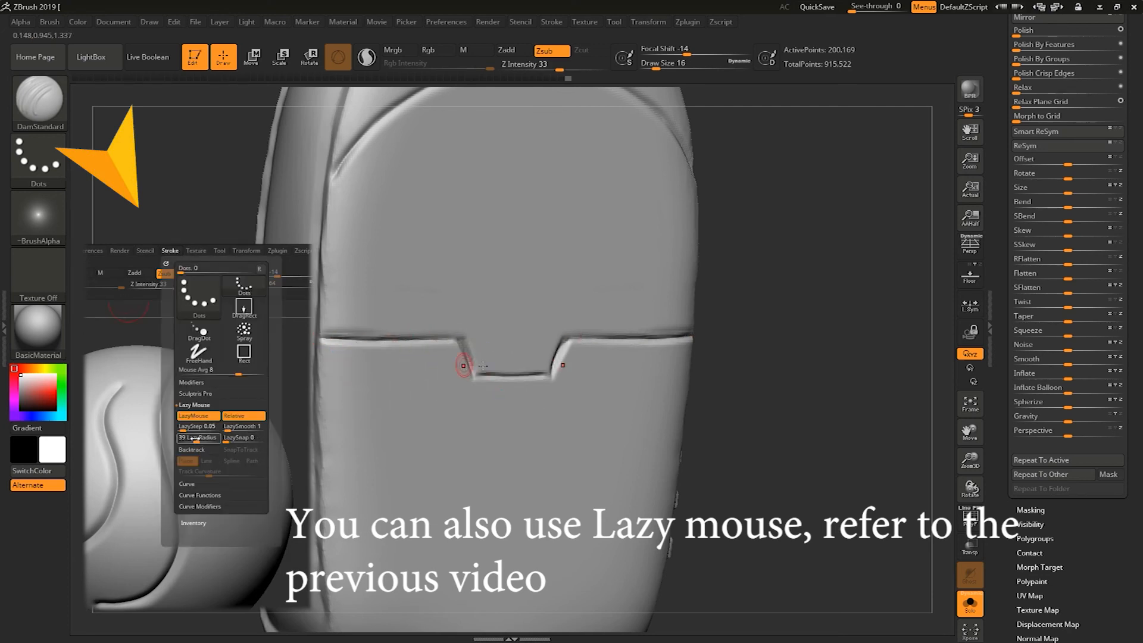
Step: Engrave a second, wider-notched horizontal seam below the middle one on the backpack's rear
mouse_move(796, 325)
left_mouse_down()
mouse_move(812, 324)
mouse_move(771, 314)
mouse_move(793, 301)
mouse_move(806, 324)
mouse_move(812, 289)
mouse_move(821, 306)
left_mouse_up()
left_click_drag(728, 343, 740, 313, "alt")
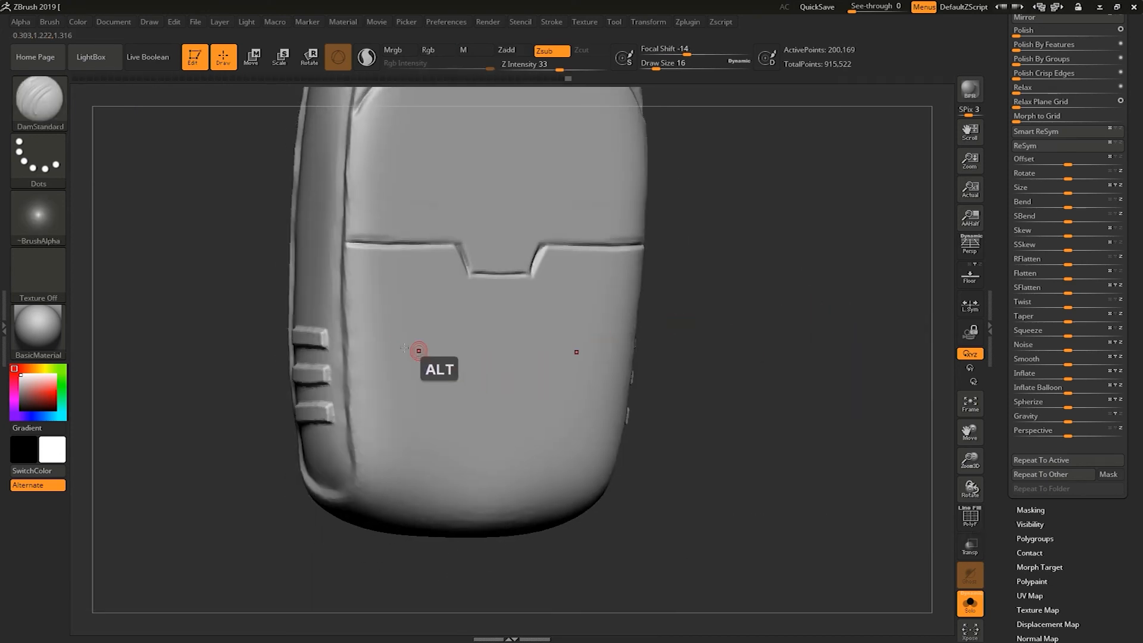
left_click_drag(344, 347, 424, 347)
left_click_drag(353, 347, 439, 346)
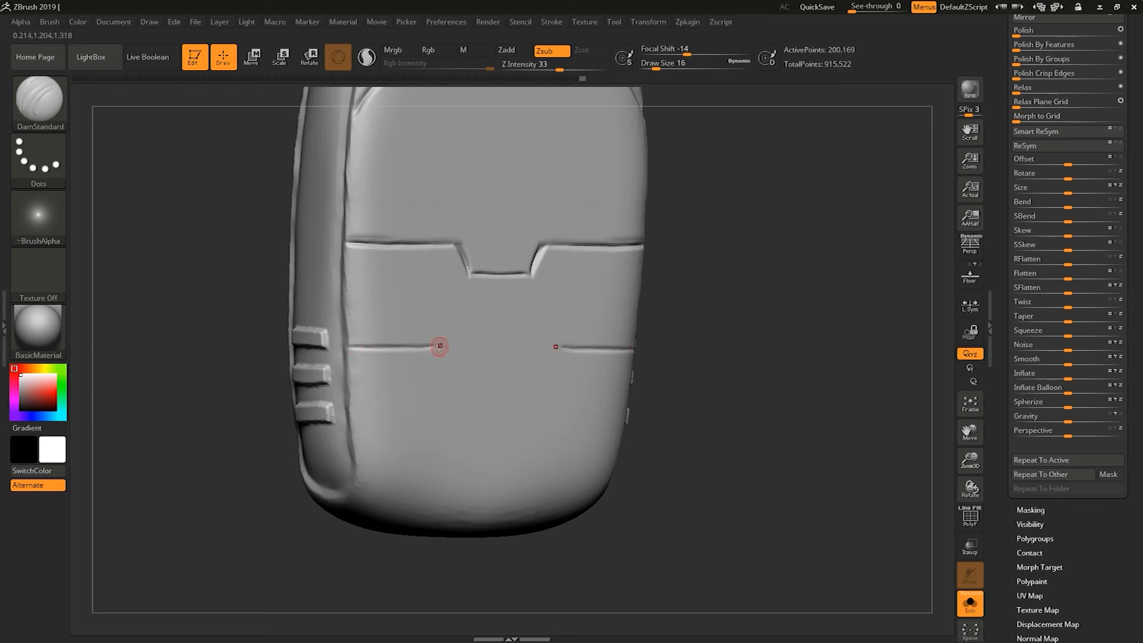
left_click_drag(496, 388, 505, 391)
left_click_drag(428, 344, 451, 395)
mouse_move(419, 351)
left_mouse_down()
mouse_move(352, 348)
mouse_move(412, 349)
left_mouse_up()
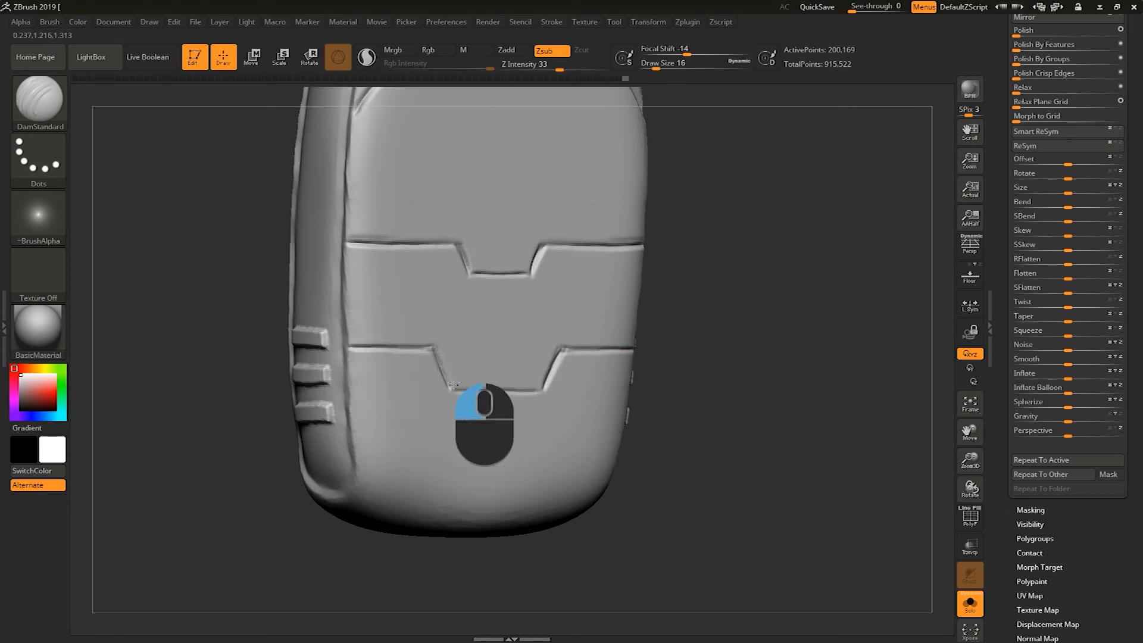
left_click_drag(514, 391, 447, 393)
Step: Engrave a curved seam along the backpack's lower rear edge with a trapezoid above and a small notch below its centre
left_click_drag(681, 367, 615, 267, "alt")
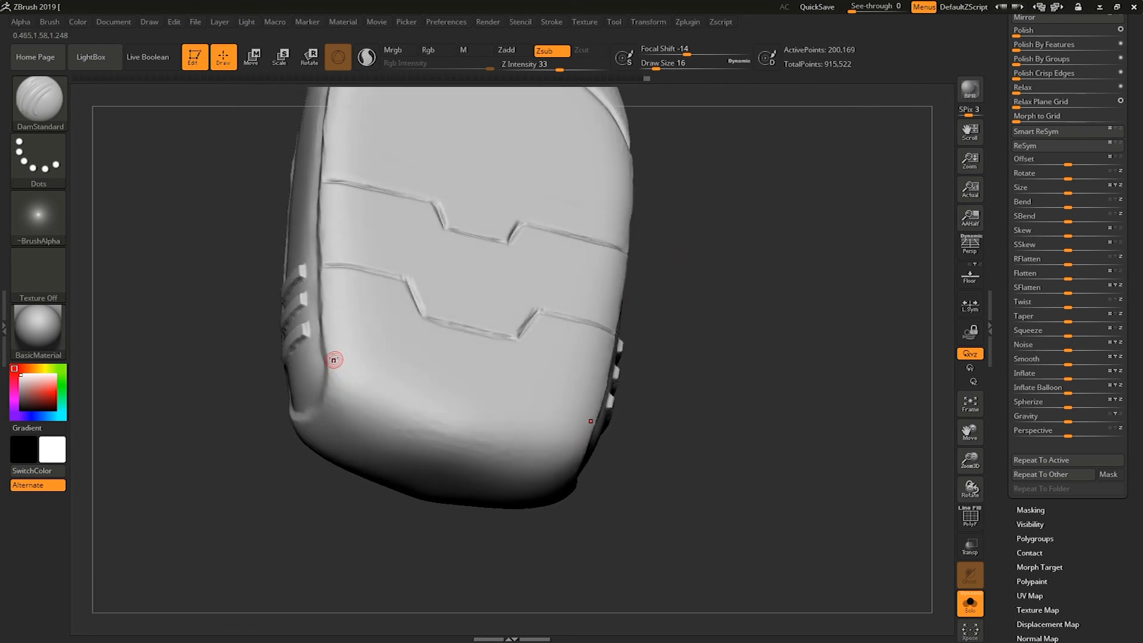
left_click_drag(369, 377, 478, 391)
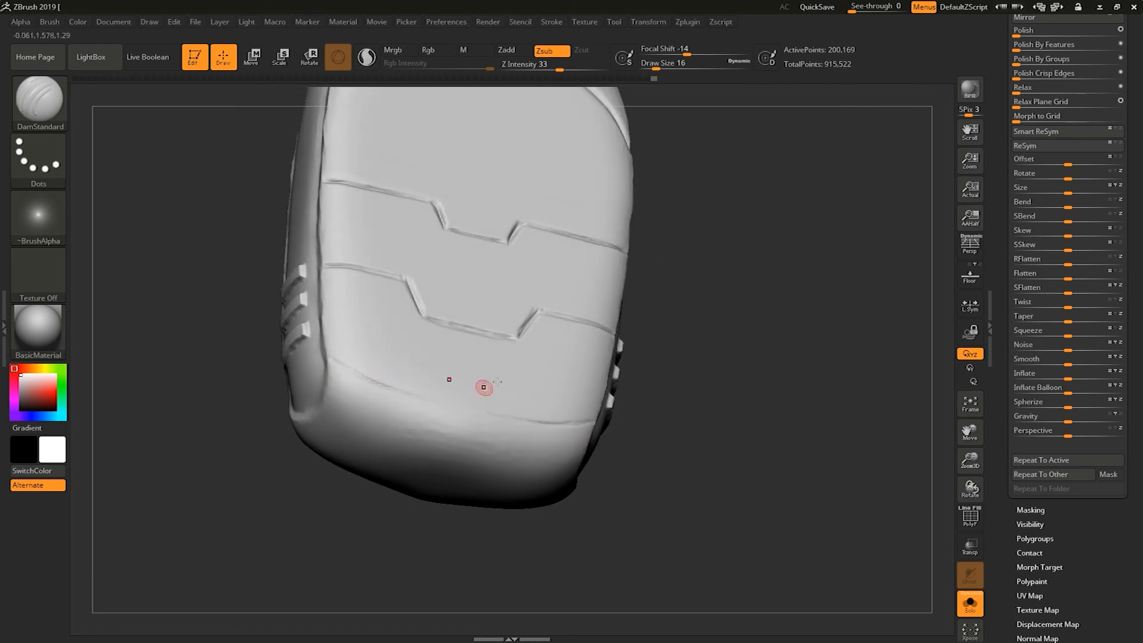
left_click_drag(665, 275, 603, 312, "shift")
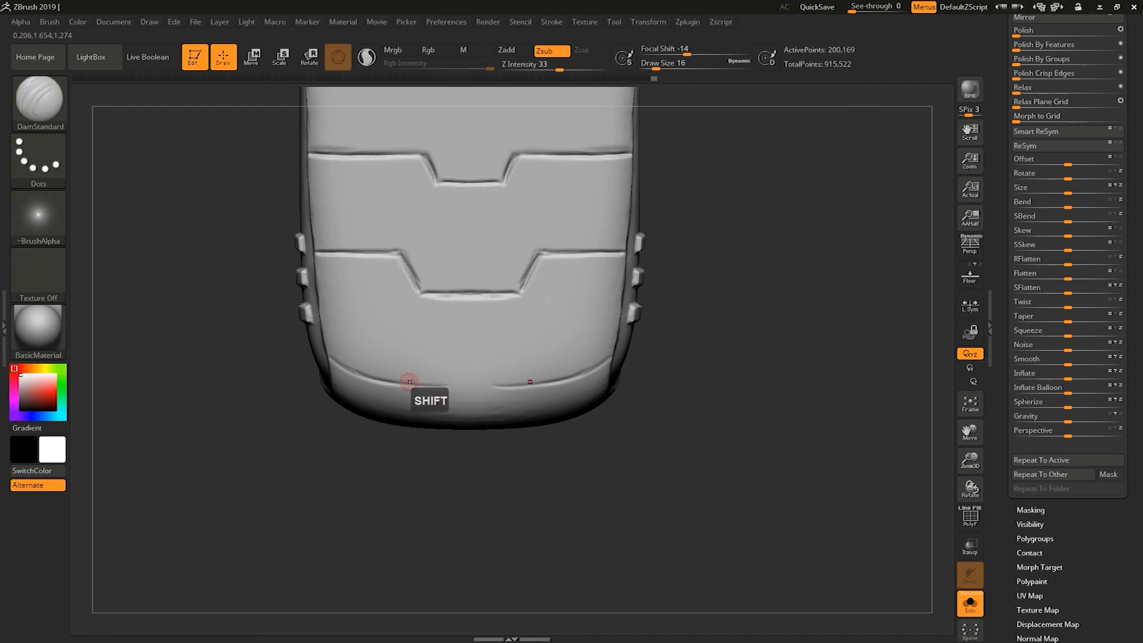
mouse_move(388, 500)
left_mouse_down("alt")
mouse_move(284, 358)
mouse_move(384, 397)
mouse_move(424, 348)
mouse_move(504, 350)
left_mouse_up("alt")
left_click_drag(498, 341, 508, 330, "shift")
left_click_drag(397, 401, 498, 435)
left_click_drag(492, 498, 470, 398, "alt")
Step: Sharpen the groove along the rear-facing edge of the backpack's side panel
mouse_move(587, 357)
left_mouse_down()
mouse_move(655, 320)
mouse_move(639, 358)
mouse_move(581, 222)
mouse_move(586, 208)
left_mouse_up()
left_click_drag(345, 332, 373, 188)
mouse_move(595, 247)
left_mouse_down("alt")
mouse_move(574, 316)
mouse_move(583, 342)
left_mouse_up("alt")
left_click_drag(583, 342, 548, 336)
mouse_move(333, 275)
left_mouse_down()
mouse_move(386, 189)
mouse_move(443, 238)
mouse_move(436, 157)
left_mouse_up()
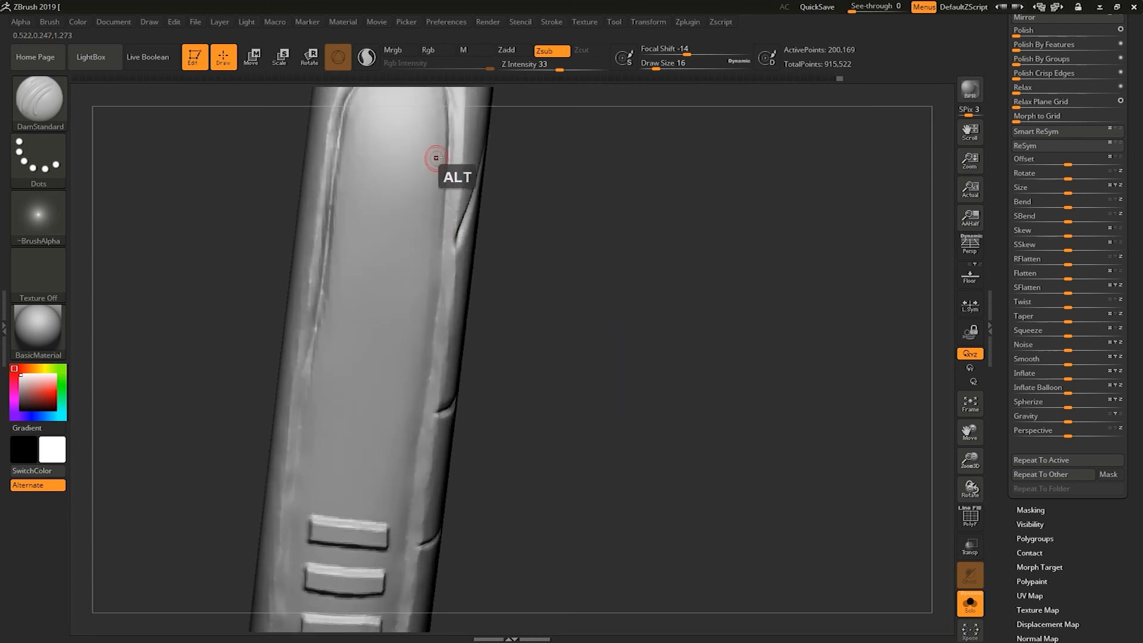
left_click_drag(430, 412, 471, 293, "alt")
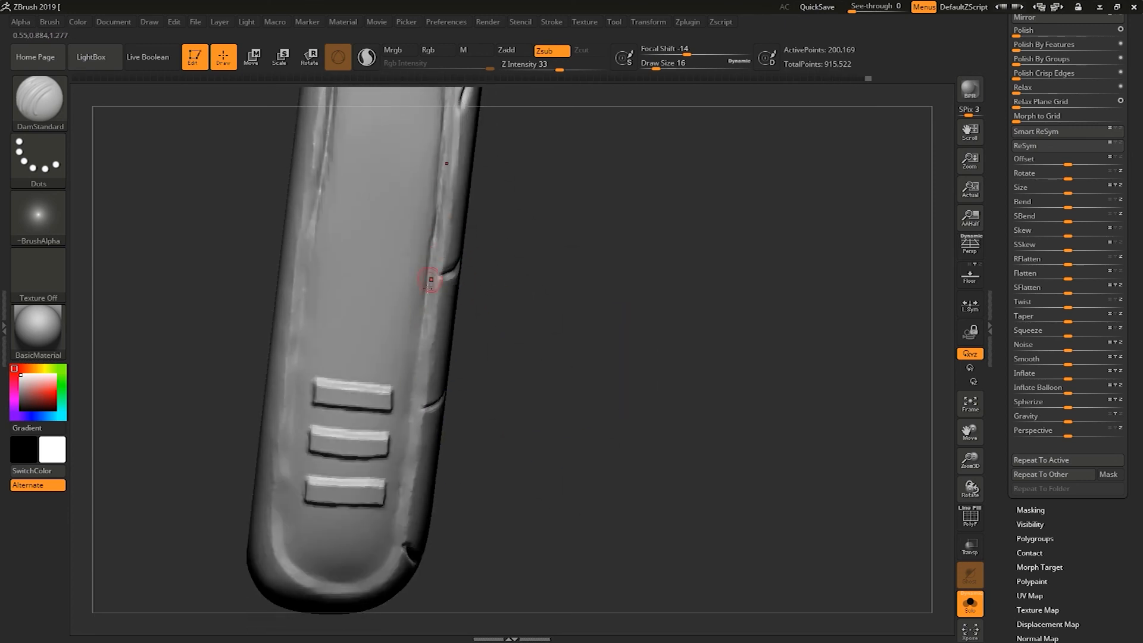
Step: Sharpen the side panel's groove along its body-facing edge and around its rounded lower end
left_click_drag(526, 429, 357, 339, "alt")
left_click_drag(357, 464, 424, 311, "alt")
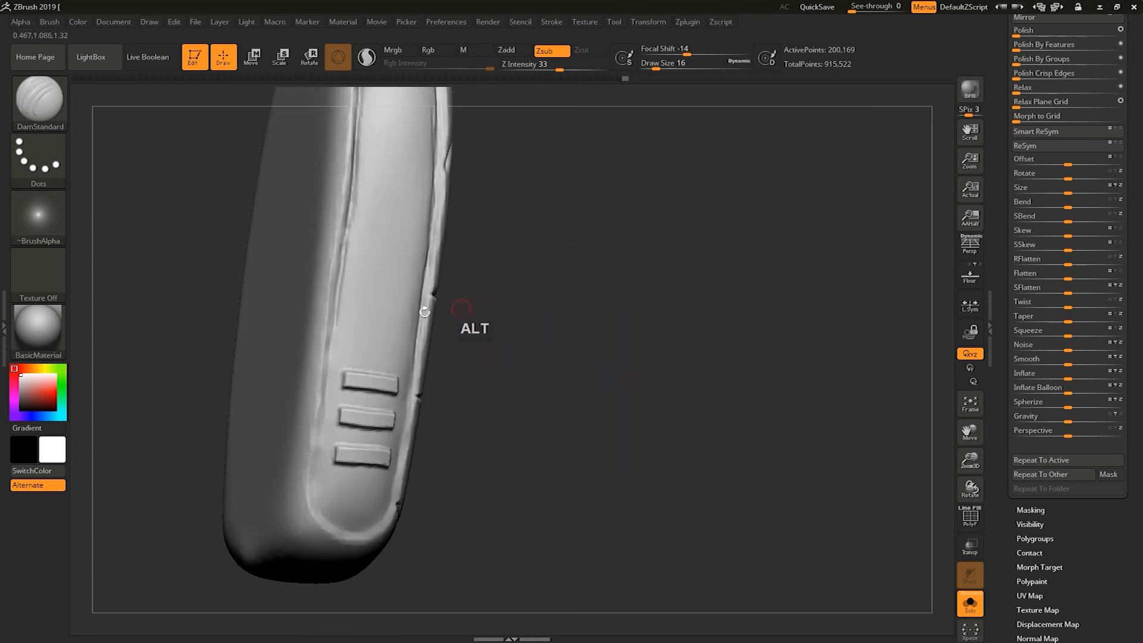
left_click_drag(333, 310, 317, 408)
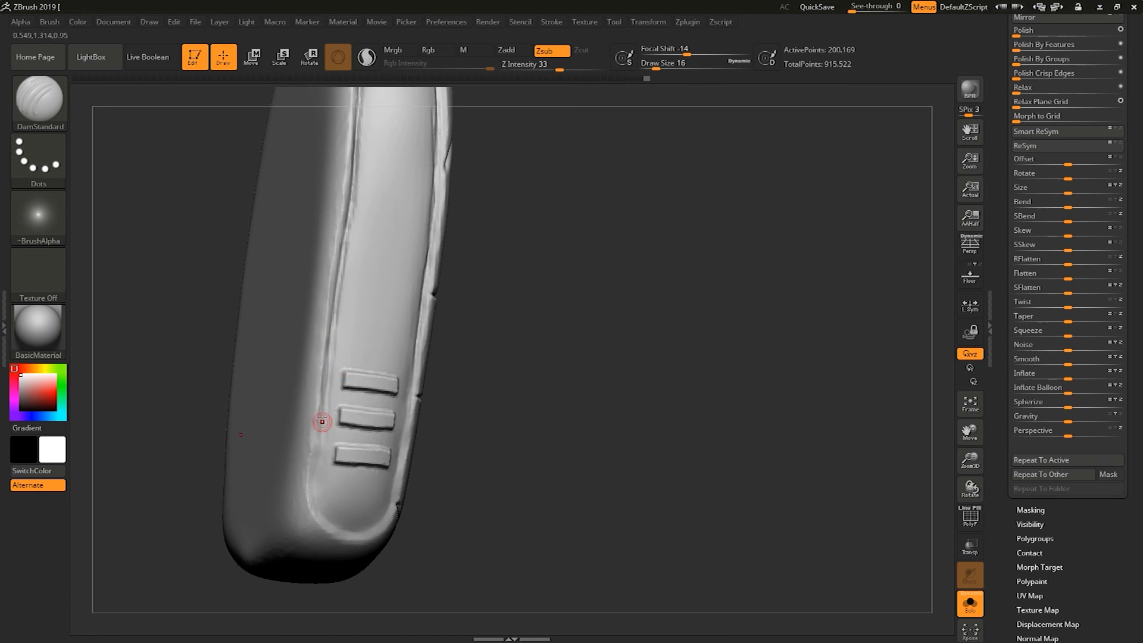
right_click_drag(316, 489, 320, 506)
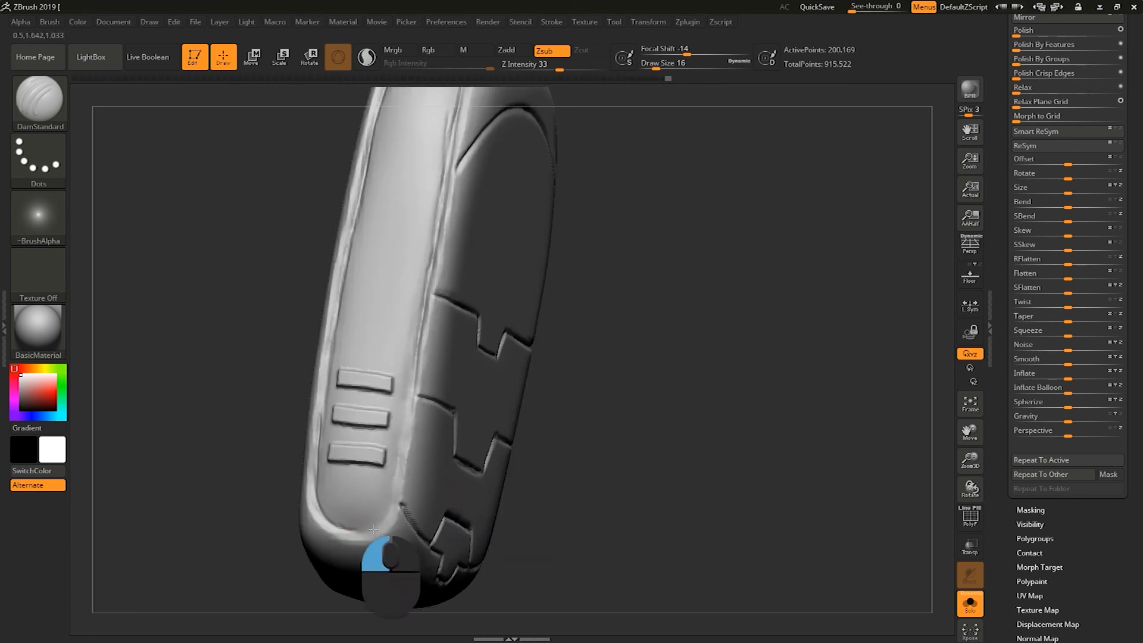
left_click_drag(381, 522, 403, 415)
mouse_move(390, 483)
right_mouse_down()
mouse_move(554, 347)
mouse_move(568, 373)
right_mouse_up()
mouse_move(408, 268)
left_mouse_down("shift")
mouse_move(412, 243)
mouse_move(343, 305)
left_mouse_up("shift")
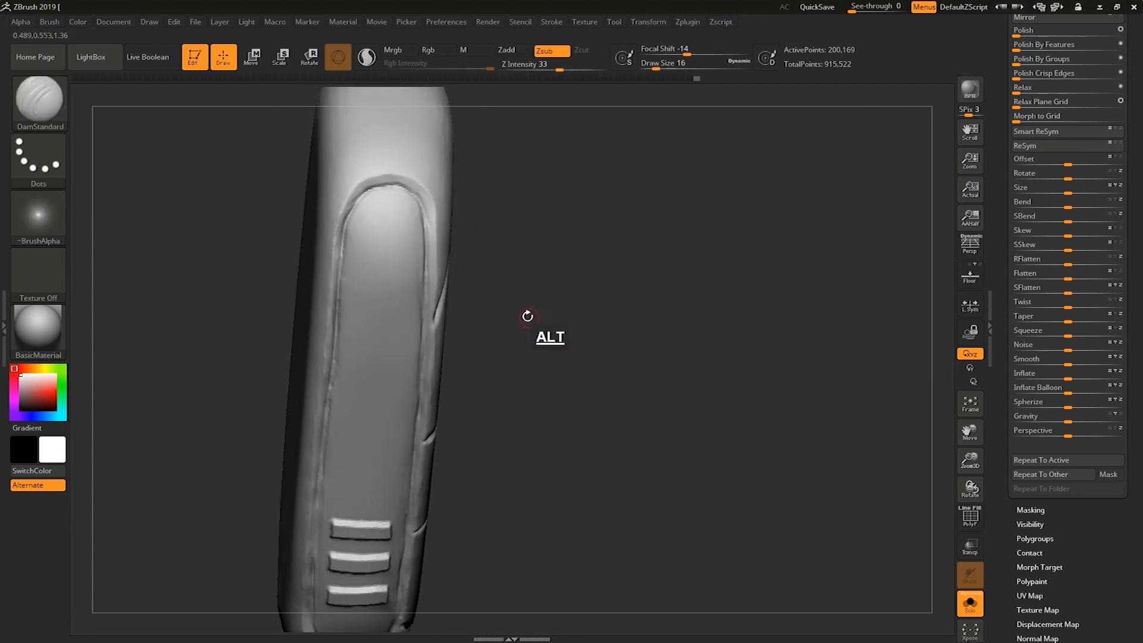
left_click_drag(525, 317, 511, 249, "alt")
left_click_drag(396, 352, 407, 295, "shift")
mouse_move(465, 416)
left_mouse_down("alt")
mouse_move(527, 302)
mouse_move(307, 415)
mouse_move(441, 405)
left_mouse_up("alt")
Step: Show the whole character and move the rear disc lower on the backpack, below the arched groove and against the surface
left_click(970, 603)
left_click_drag(809, 476, 863, 485)
left_click_drag(863, 485, 654, 253, "alt")
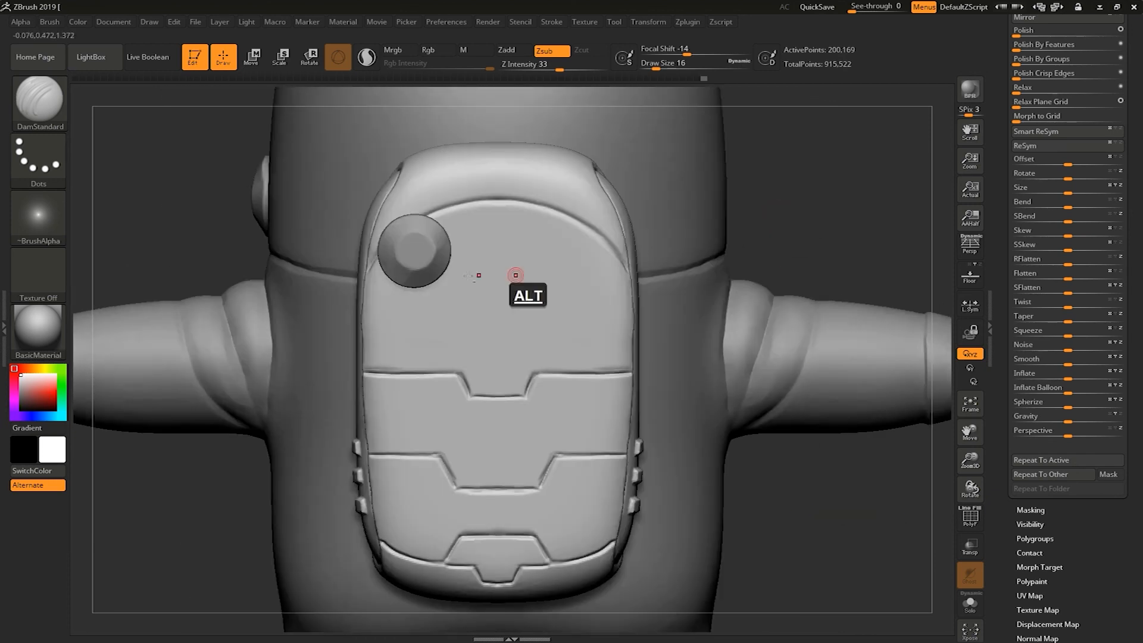
left_click(434, 255, "alt")
key("w")
left_click_drag(416, 217, 417, 217)
left_click_drag(336, 280, 342, 281)
key("ctrl+z")
left_click_drag(416, 217, 410, 272)
left_click_drag(220, 503, 264, 509, "shift")
left_click_drag(485, 347, 482, 347)
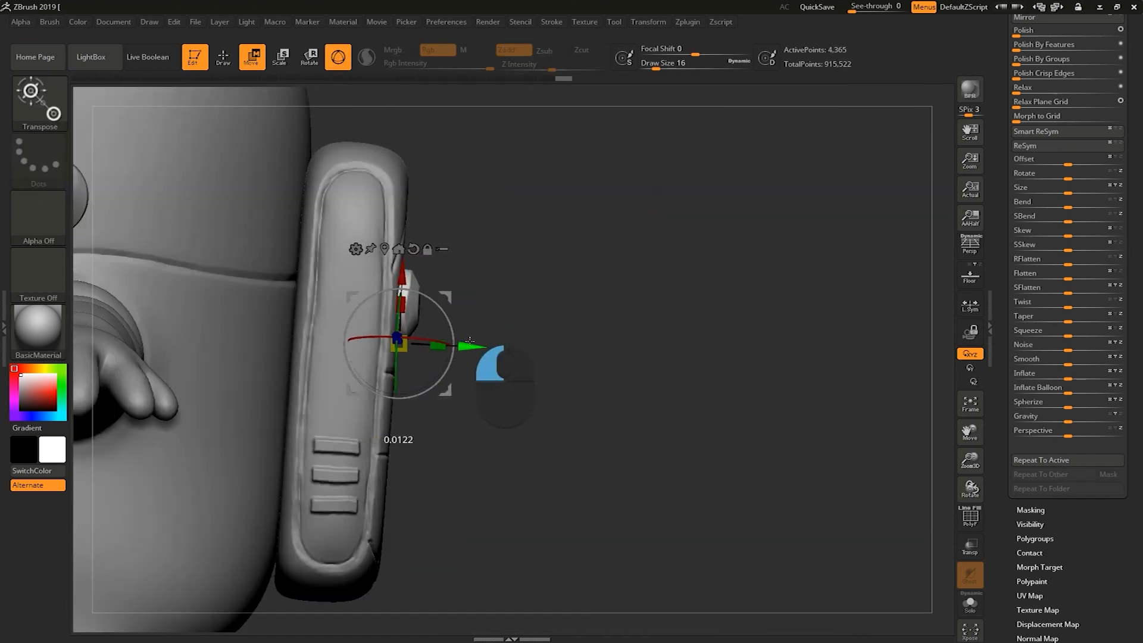
Step: Select the backpack, undo the trial line on its top face, and engrave two parallel seams across it instead
key("q")
left_click_drag(515, 262, 656, 384)
left_click(309, 354, "alt")
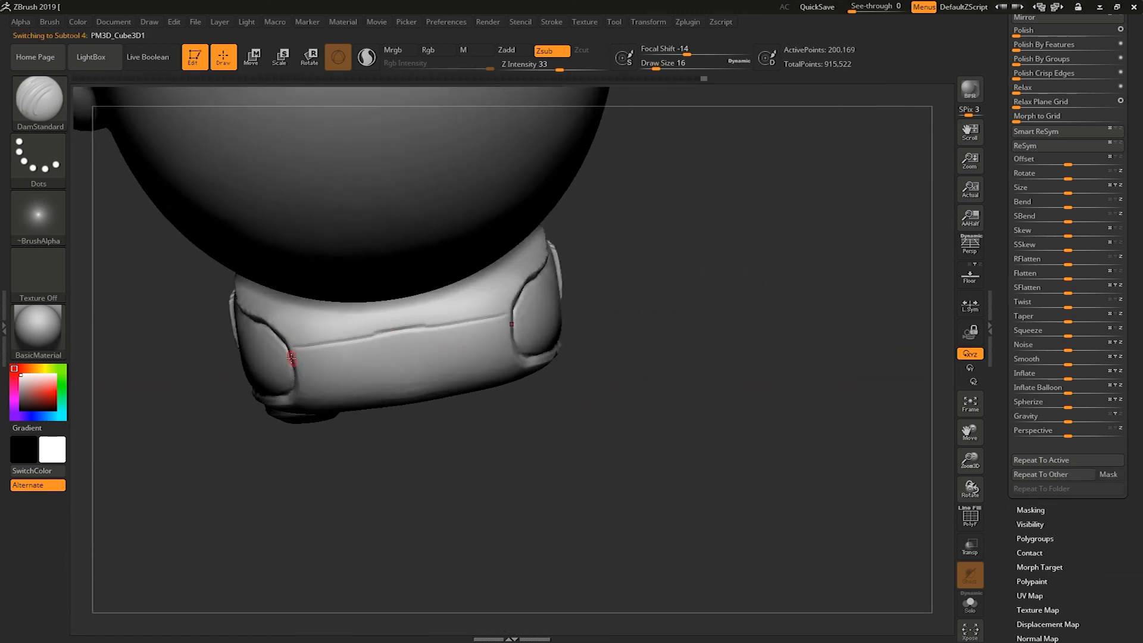
left_click_drag(361, 500, 362, 504, "alt")
key("ctrl+z")
key("ctrl+z")
left_click_drag(343, 340, 294, 343)
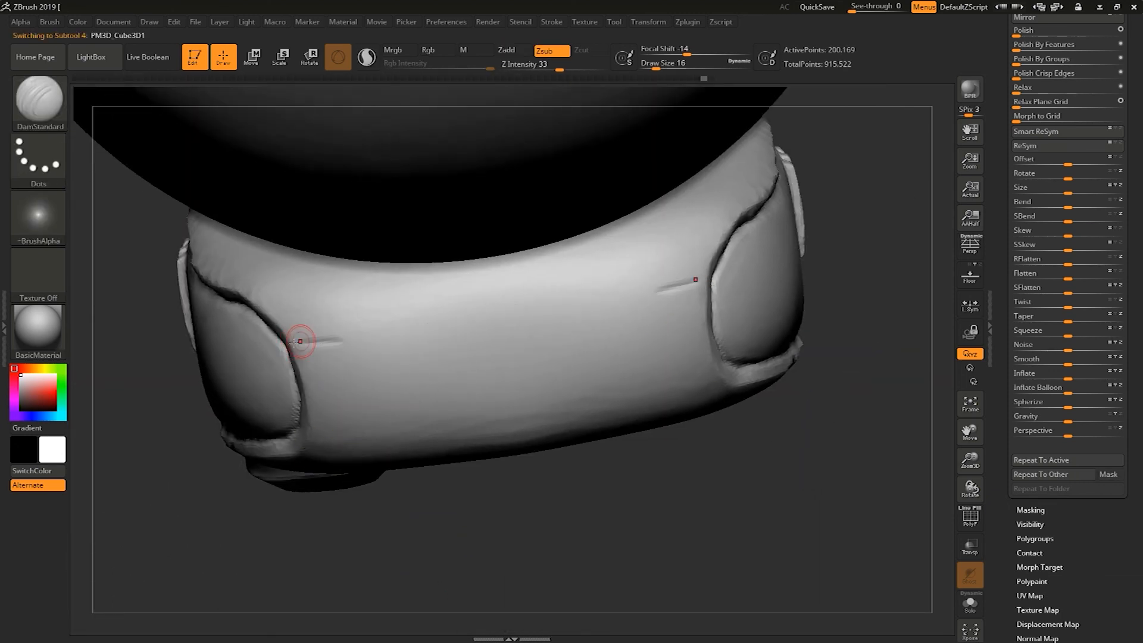
left_click_drag(357, 346, 501, 324)
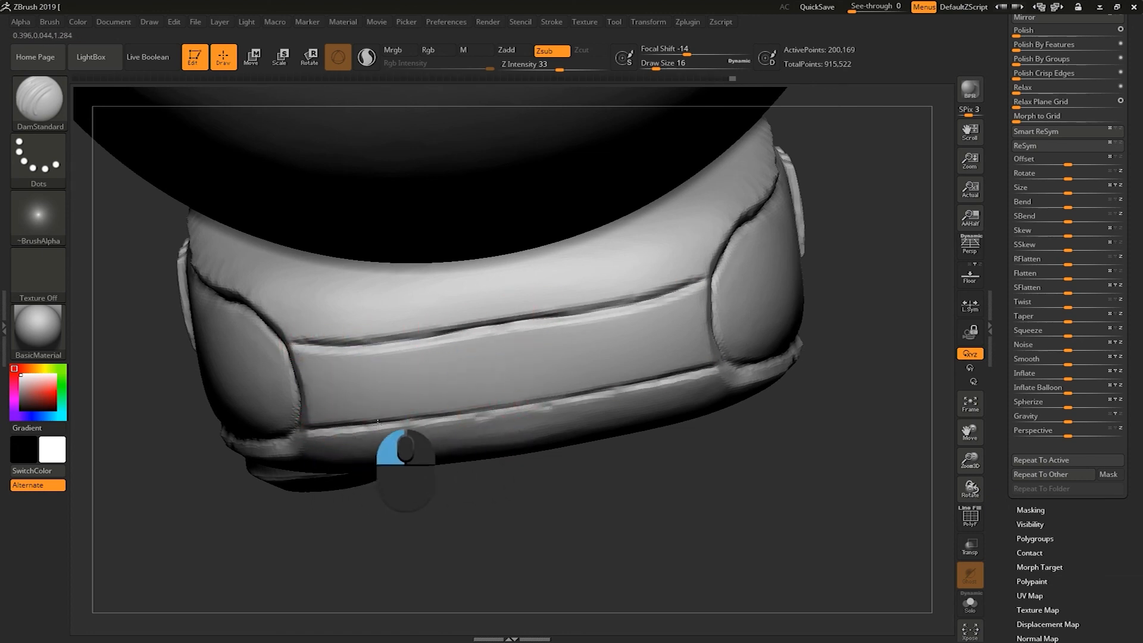
mouse_move(390, 391)
left_mouse_down()
mouse_move(494, 384)
mouse_move(433, 390)
mouse_move(453, 386)
left_mouse_up()
left_click_drag(473, 534, 488, 464)
left_click_drag(571, 373, 586, 381)
Step: Engrave a peaked plate outline with slanted sides above the arched groove, undoing and redrawing the uneven strokes
mouse_move(905, 429)
left_mouse_down("alt")
mouse_move(905, 413)
mouse_move(856, 367)
mouse_move(854, 292)
mouse_move(848, 325)
left_mouse_up("alt")
mouse_move(410, 412)
left_mouse_down()
mouse_move(472, 354)
mouse_move(527, 350)
left_mouse_up()
mouse_move(432, 357)
left_mouse_down()
mouse_move(522, 351)
mouse_move(415, 421)
left_mouse_up()
left_click_drag(910, 247, 929, 274, "alt")
key("ctrl+z")
key("ctrl+z")
key("ctrl+z")
key("ctrl+z")
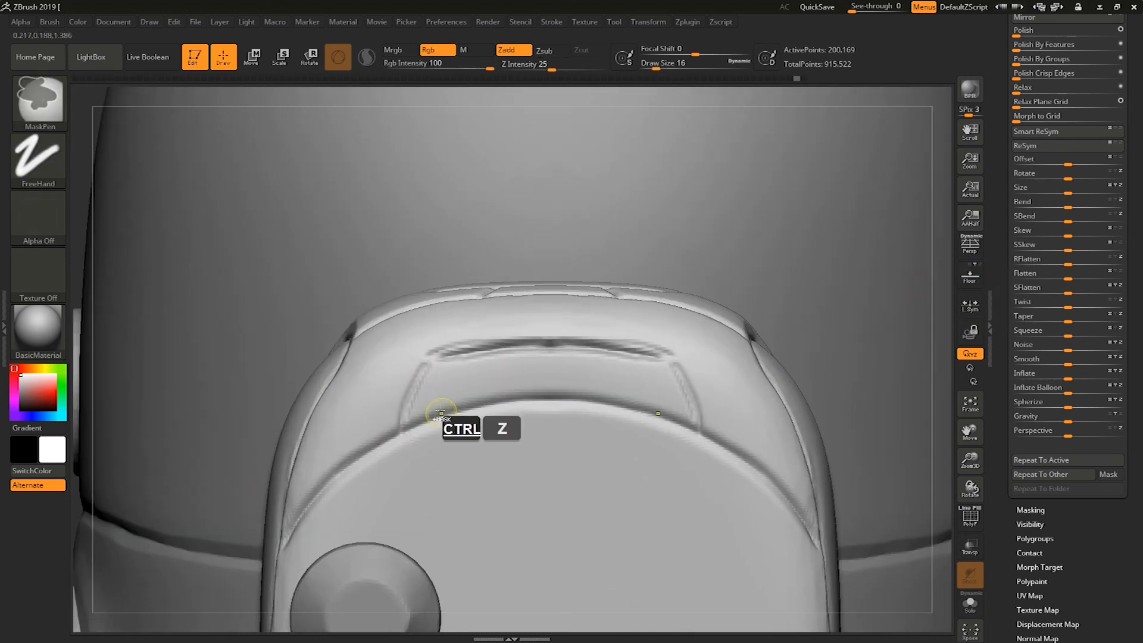
mouse_move(430, 359)
left_mouse_down()
mouse_move(407, 439)
mouse_move(428, 361)
mouse_move(549, 338)
mouse_move(538, 341)
left_mouse_up()
Step: Mask two mirrored dots inside the peaked plate, invert the mask, sink them with Inflate at about -23, and remesh the backpack
left_click(484, 376, "alt")
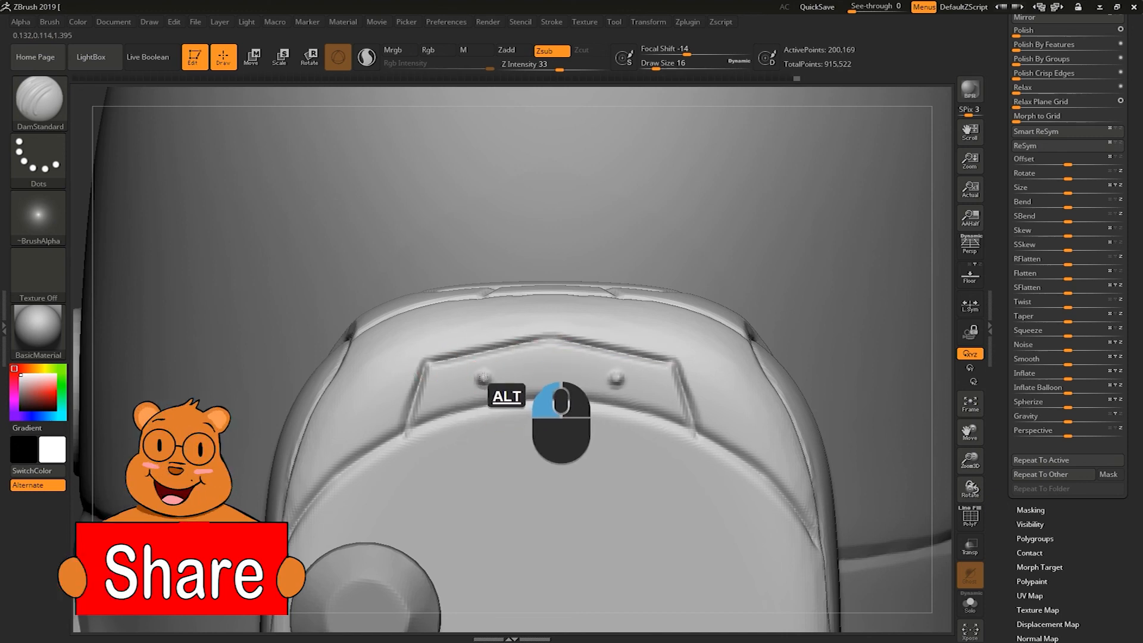
key("ctrl+z")
left_click(484, 377, "ctrl")
left_click(883, 309, "ctrl")
left_click_drag(940, 308, 911, 316, "alt")
left_click_drag(1064, 377, 1049, 379)
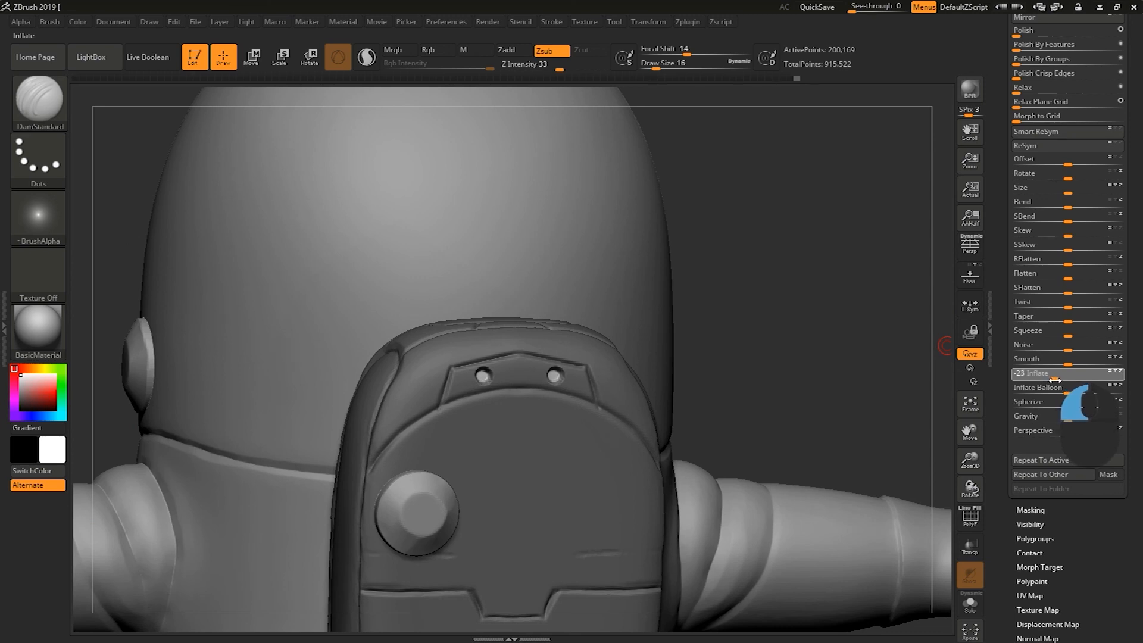
left_click_drag(903, 347, 899, 357, "ctrl")
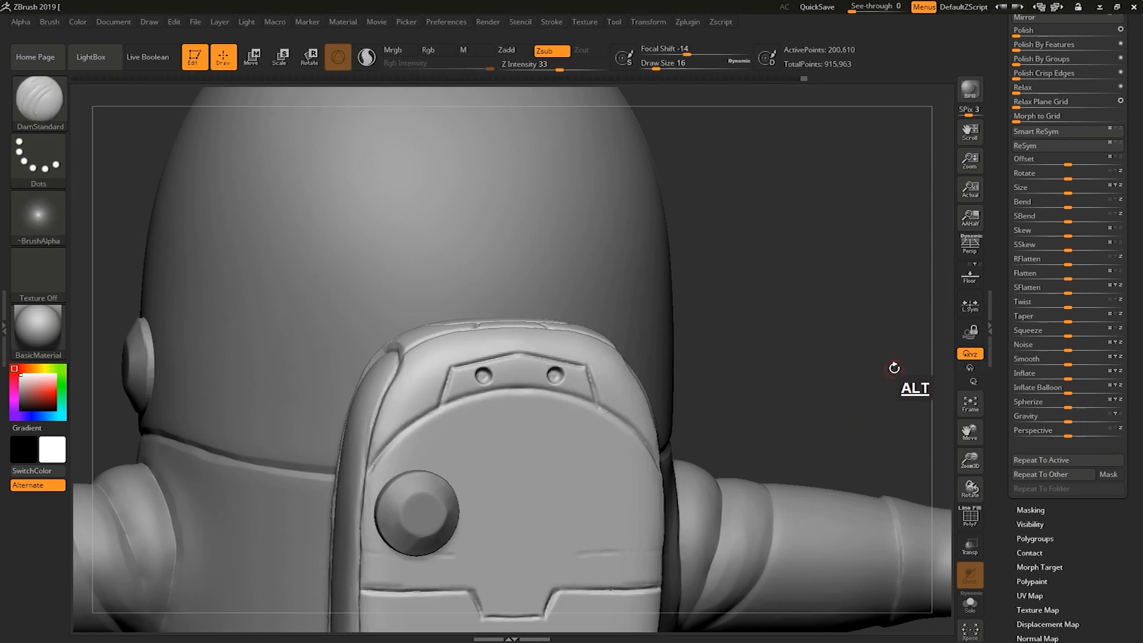
Step: Set the draw size to 51 and smooth away the faint stray line above the backpack's middle seam
left_click_drag(863, 283, 850, 285, "alt")
mouse_move(873, 344)
left_mouse_down("shift")
mouse_move(883, 337)
mouse_move(903, 391)
mouse_move(828, 160)
mouse_move(802, 32)
left_mouse_up("shift")
key("s")
mouse_move(536, 333)
left_mouse_down()
mouse_move(547, 333)
mouse_move(524, 337)
mouse_move(576, 324)
left_mouse_up()
left_click_drag(775, 173, 751, 151, "alt")
left_click_drag(751, 160, 804, 185)
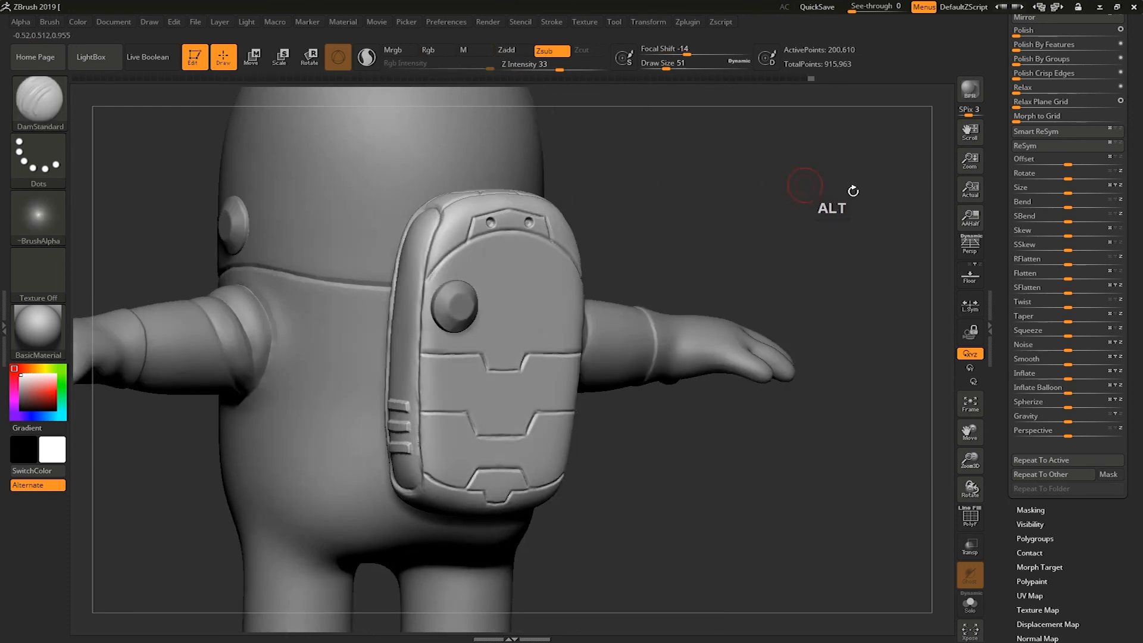
Step: Close the deformation settings and open the ClayPolish settings for the backpack's geometry
left_click_drag(1003, 163, 1004, 254)
left_click(1033, 195)
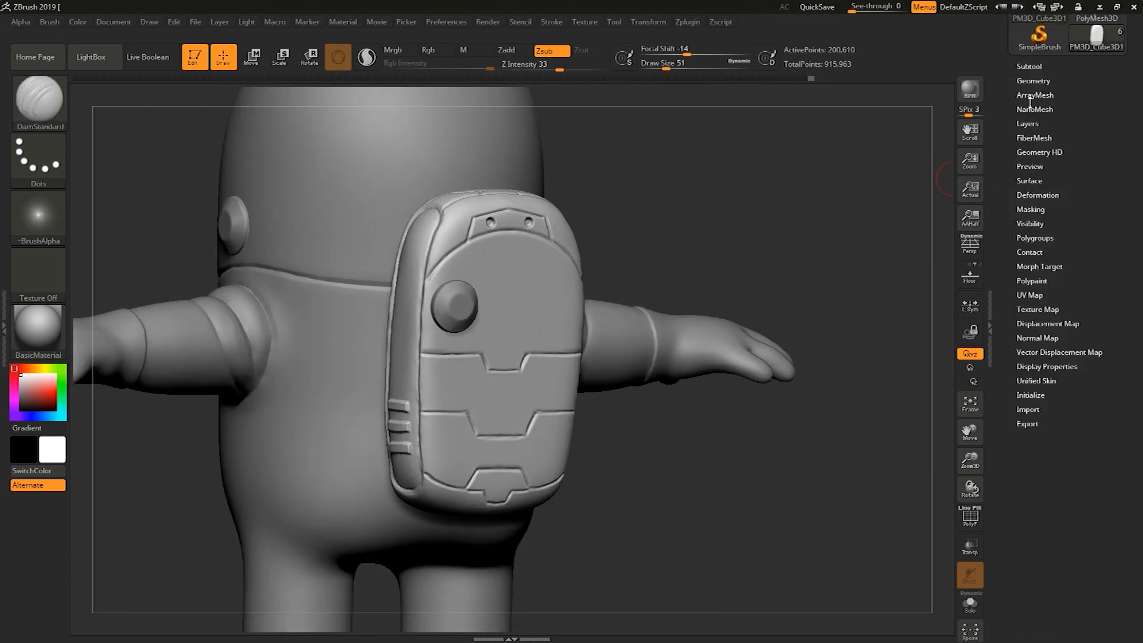
left_click(1033, 82)
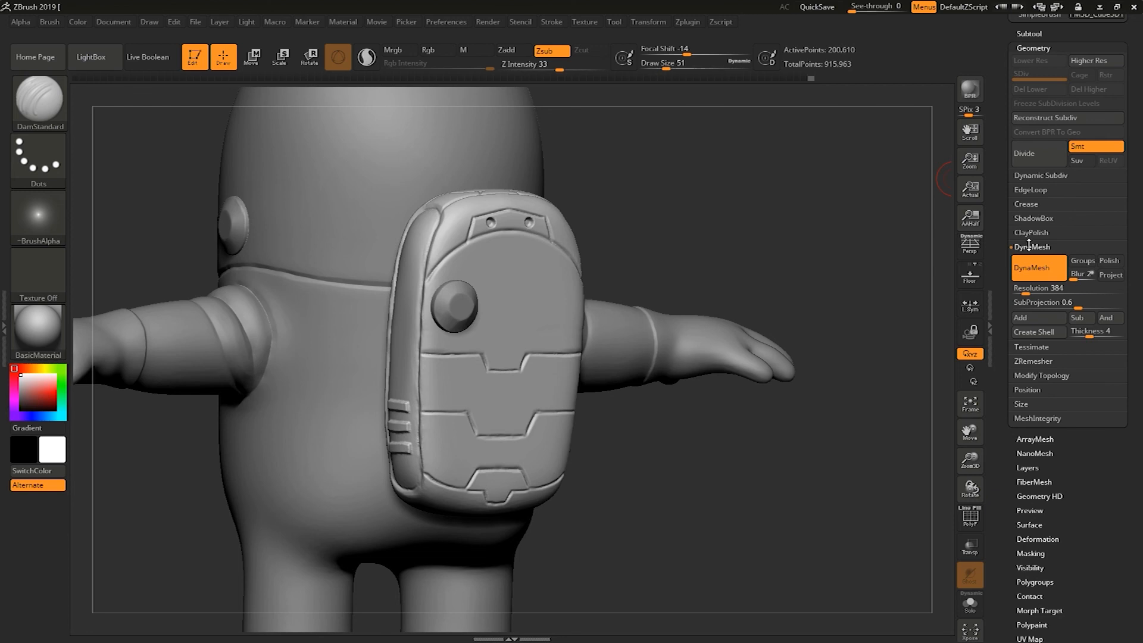
left_click(1032, 233)
key("ctrl")
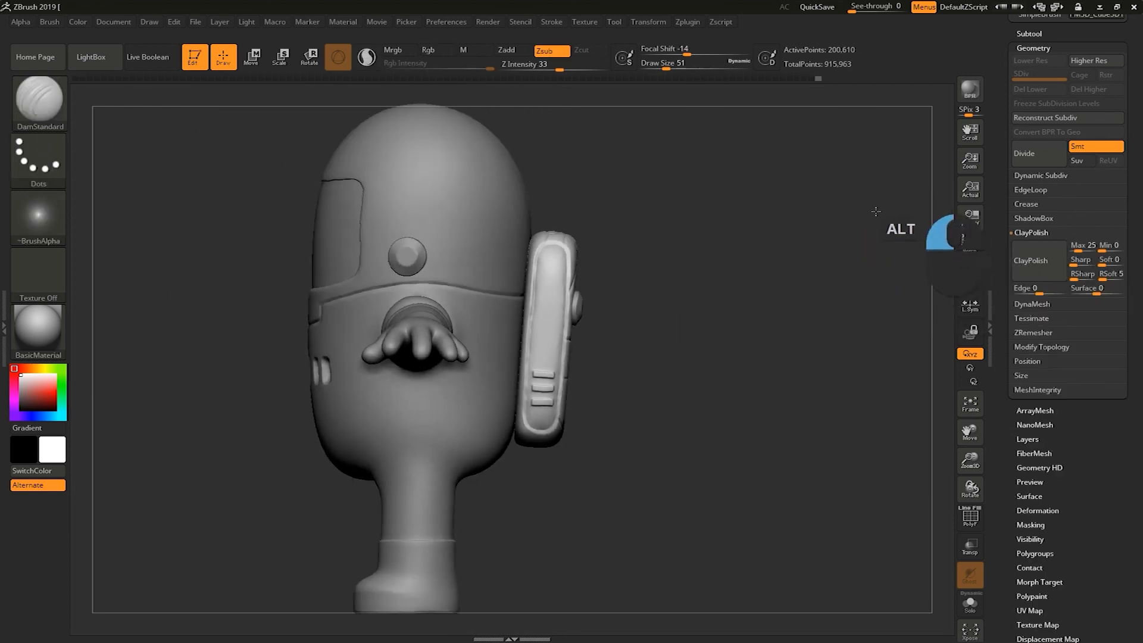